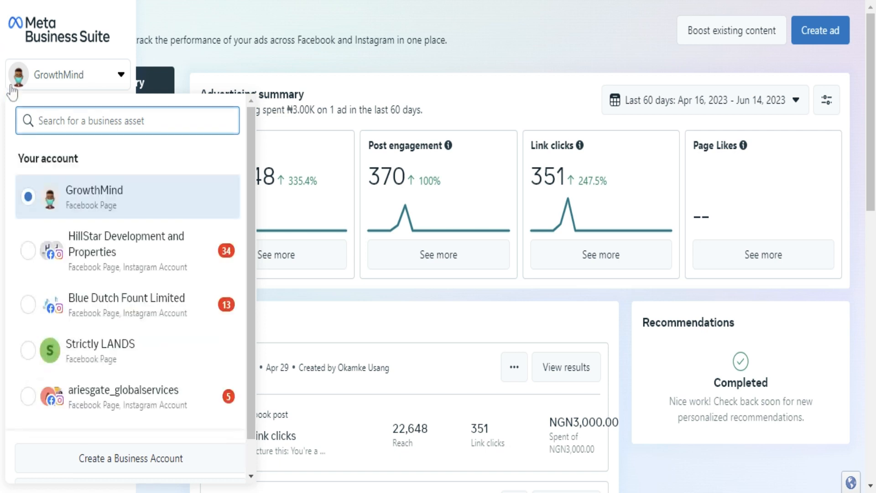
Close the business asset list and look through the Home page's to-do list and recent marketing content.
{"action": "left_click", "coordinate": [300, 58]}
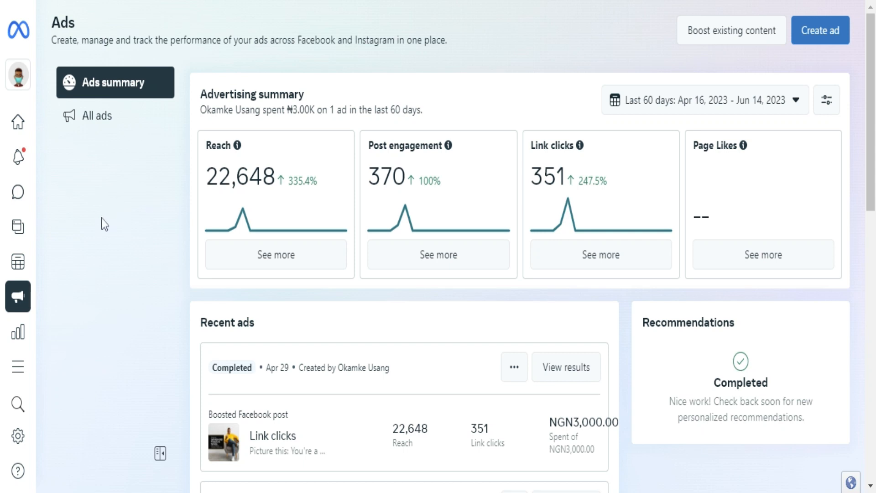
{"action": "left_click", "coordinate": [17, 126]}
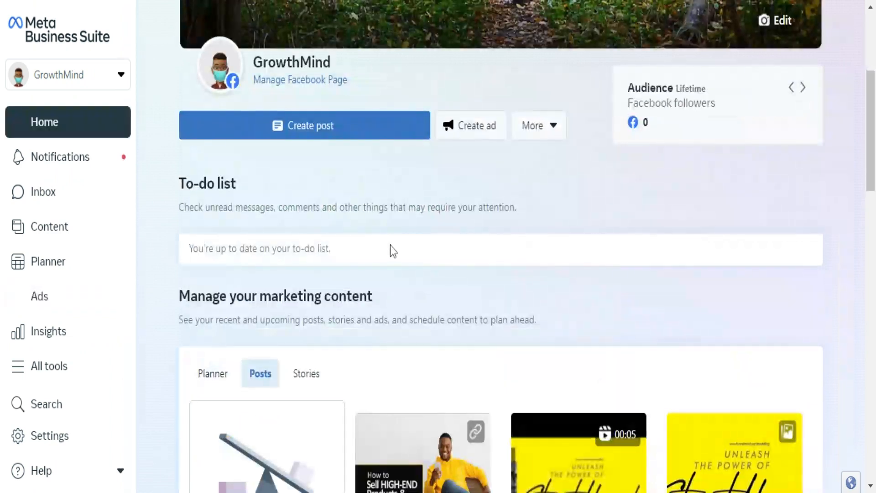
{"action": "scroll", "coordinate": [400, 247], "scroll_direction": "down", "scroll_amount": 2}
{"action": "scroll", "coordinate": [401, 241], "scroll_direction": "up", "scroll_amount": 5}
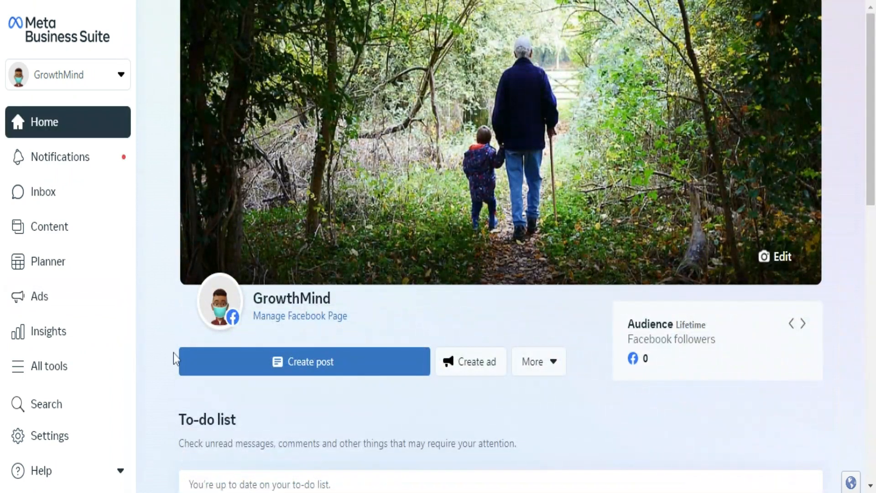
{"action": "scroll", "coordinate": [602, 363], "scroll_direction": "down", "scroll_amount": 8}
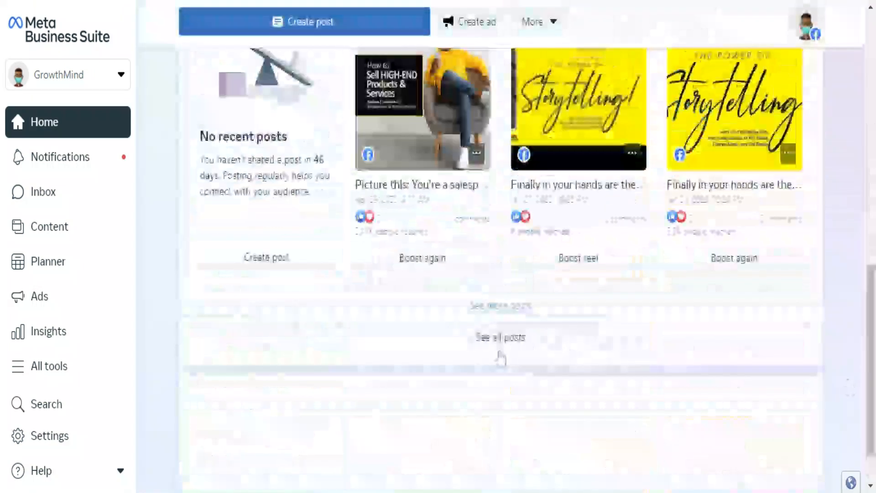
{"action": "scroll", "coordinate": [500, 358], "scroll_direction": "up", "scroll_amount": 5}
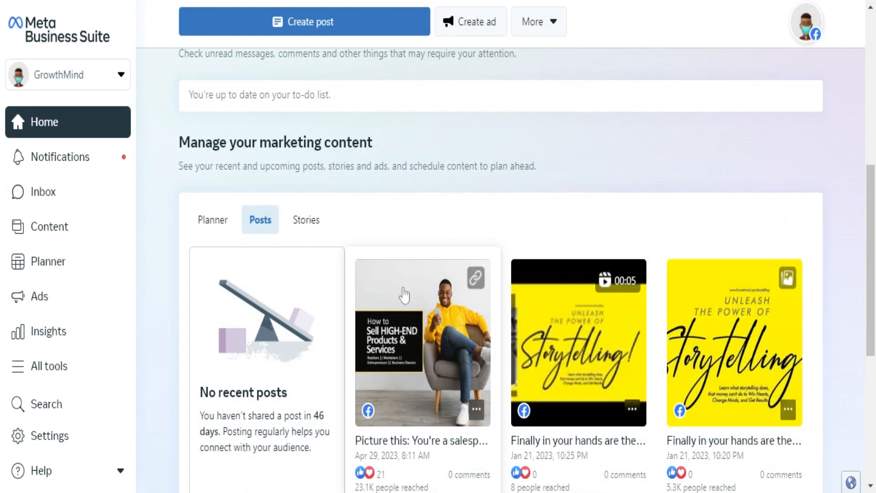
{"action": "scroll", "coordinate": [404, 296], "scroll_direction": "up", "scroll_amount": 6}
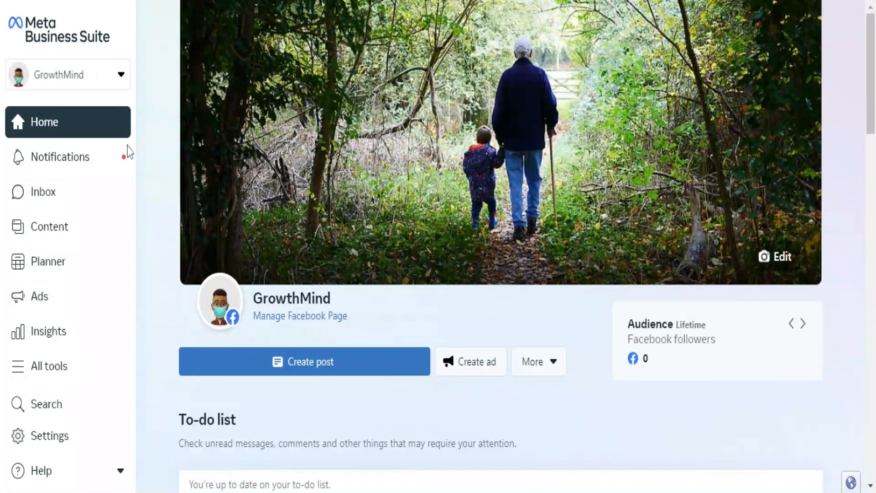
Open the Ads page and review the advertising summary, recent ads and audience breakdown.
{"action": "left_click", "coordinate": [39, 295]}
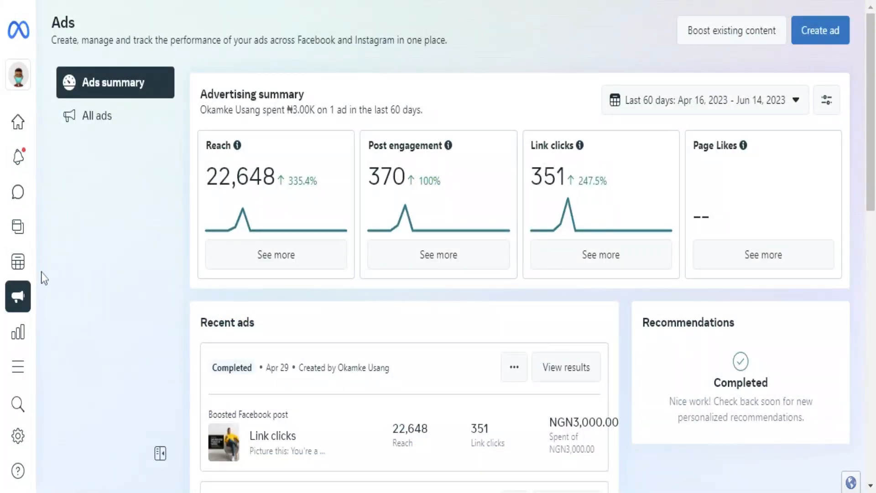
{"action": "scroll", "coordinate": [138, 191], "scroll_direction": "down", "scroll_amount": 8}
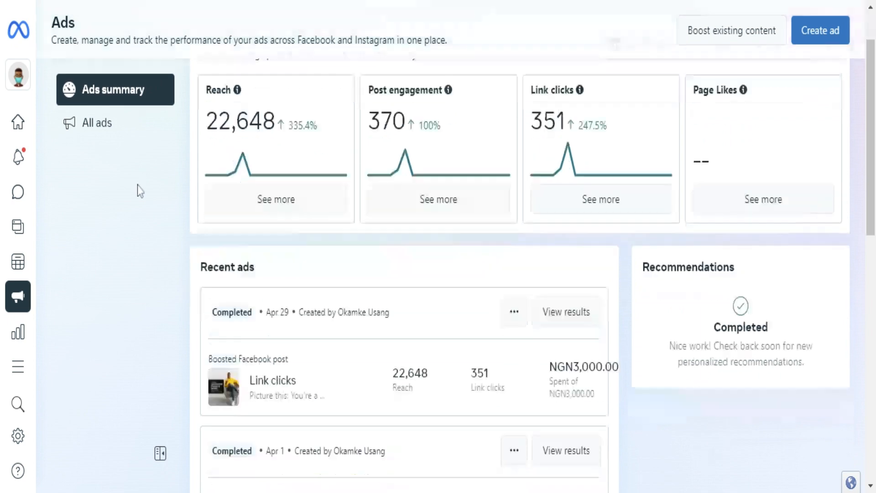
{"action": "scroll", "coordinate": [139, 195], "scroll_direction": "down", "scroll_amount": 6}
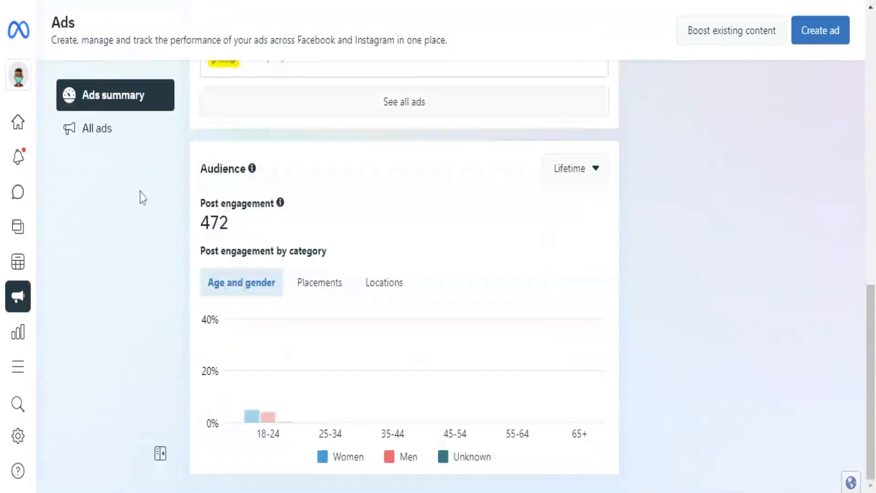
{"action": "scroll", "coordinate": [146, 181], "scroll_direction": "up", "scroll_amount": 10}
{"action": "scroll", "coordinate": [148, 185], "scroll_direction": "up", "scroll_amount": 4}
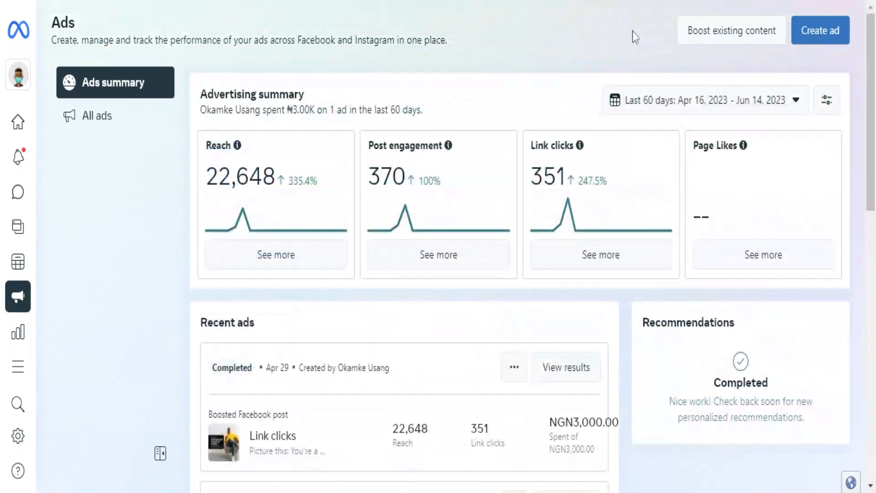
Start creating an ad and review the available advertising goals.
{"action": "left_click", "coordinate": [821, 31]}
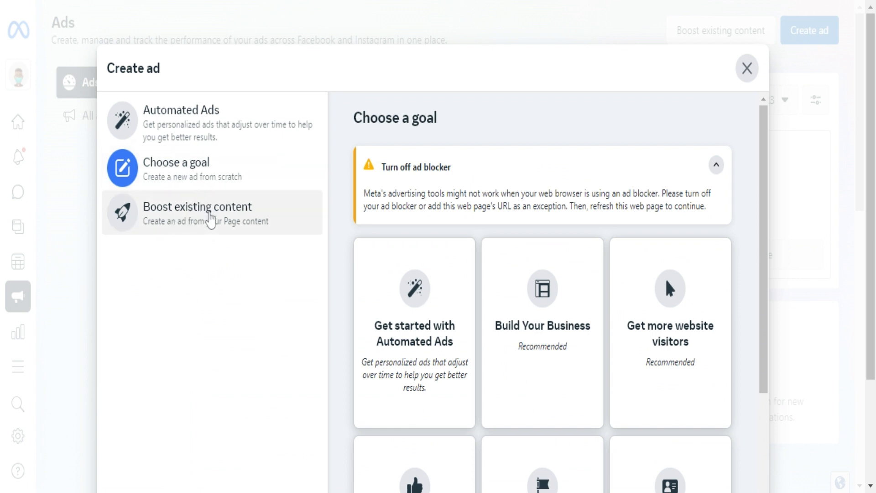
{"action": "scroll", "coordinate": [600, 326], "scroll_direction": "down", "scroll_amount": 5}
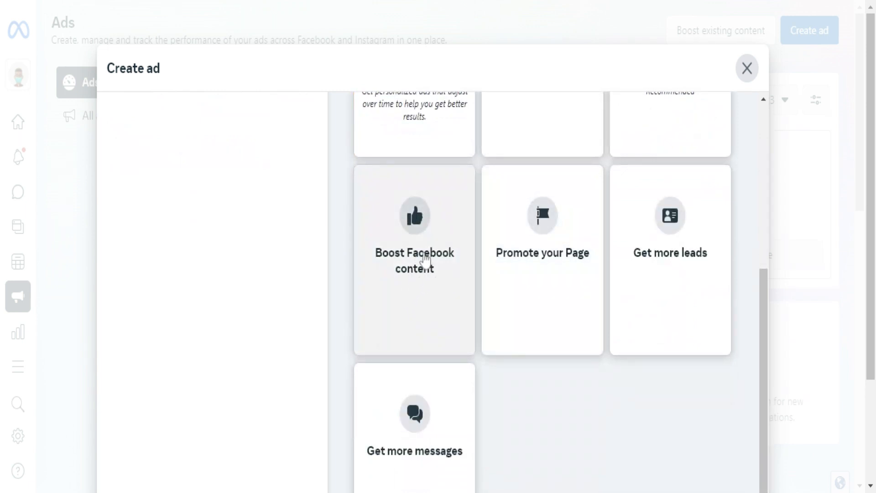
{"action": "scroll", "coordinate": [424, 259], "scroll_direction": "up", "scroll_amount": 3}
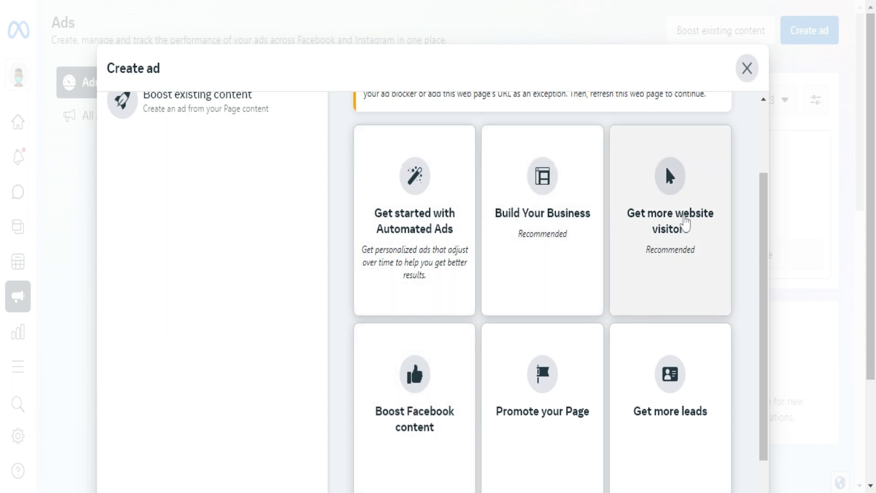
{"action": "scroll", "coordinate": [684, 223], "scroll_direction": "down", "scroll_amount": 6}
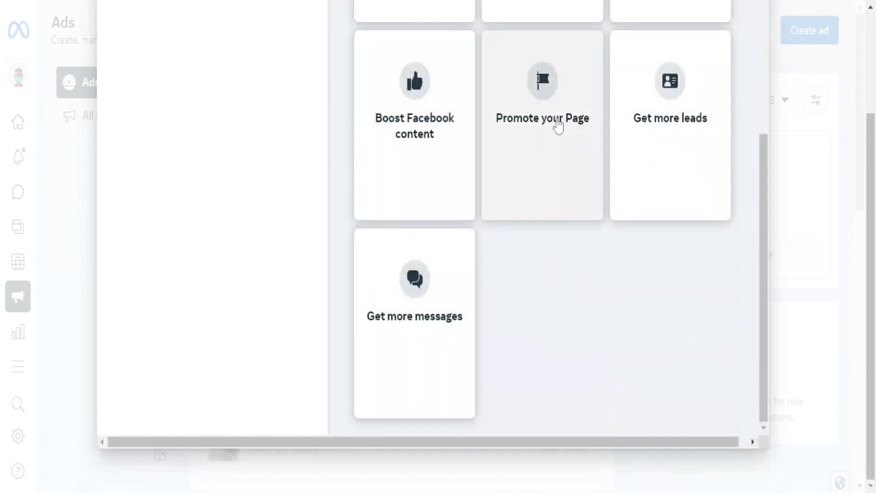
{"action": "scroll", "coordinate": [483, 149], "scroll_direction": "up", "scroll_amount": 5}
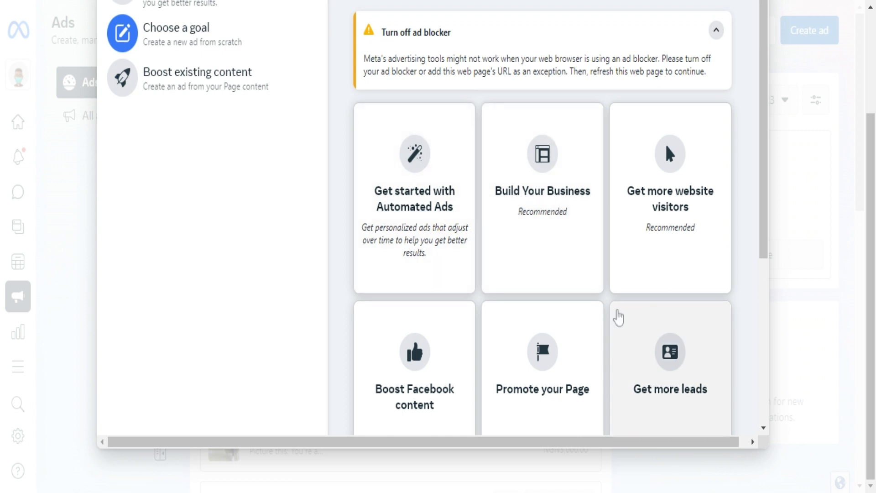
{"action": "scroll", "coordinate": [617, 317], "scroll_direction": "down", "scroll_amount": 2}
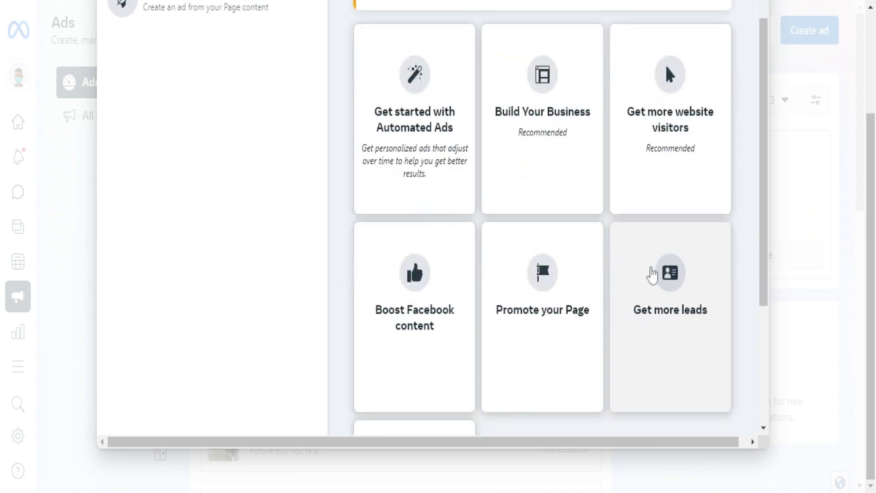
View the Boost existing content option and look through the Facebook posts offered for boosting.
{"action": "scroll", "coordinate": [653, 274], "scroll_direction": "up", "scroll_amount": 2}
{"action": "left_click", "coordinate": [194, 93]}
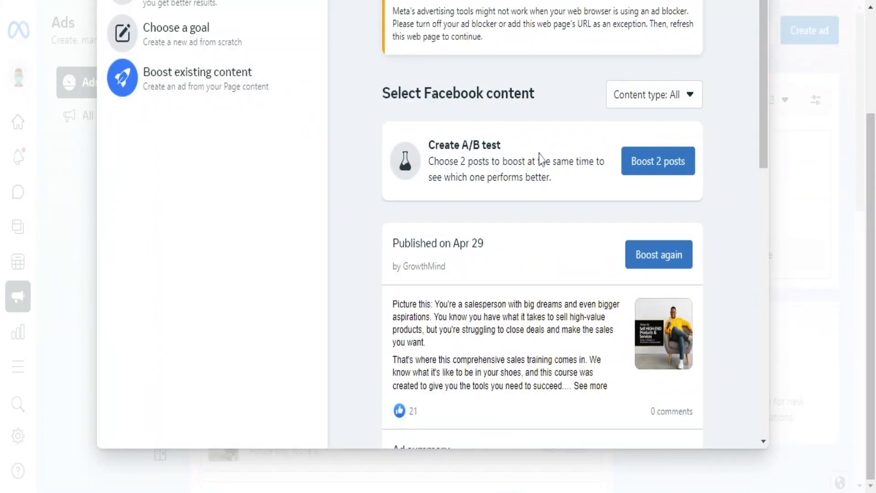
{"action": "scroll", "coordinate": [600, 197], "scroll_direction": "down", "scroll_amount": 10}
{"action": "scroll", "coordinate": [597, 208], "scroll_direction": "up", "scroll_amount": 10}
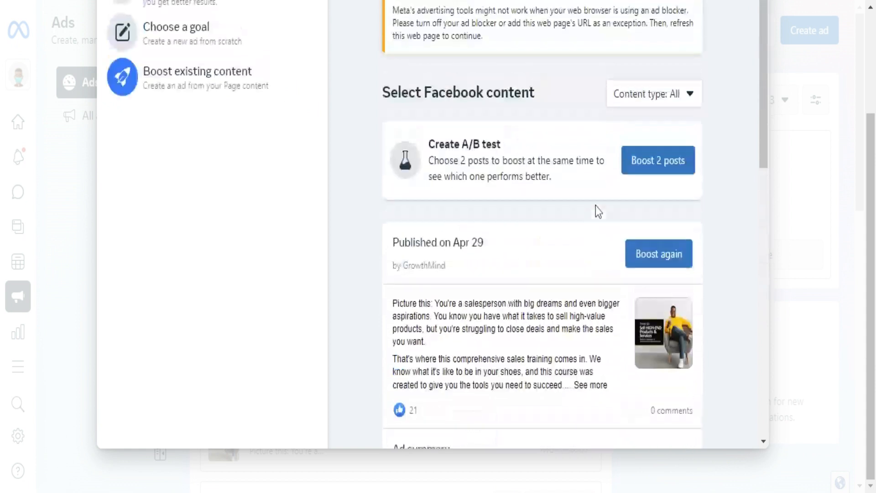
Choose Get more leads as the goal of a new ad, with contact info collected on Facebook.
{"action": "scroll", "coordinate": [281, 149], "scroll_direction": "up", "scroll_amount": 2}
{"action": "left_click", "coordinate": [186, 172]}
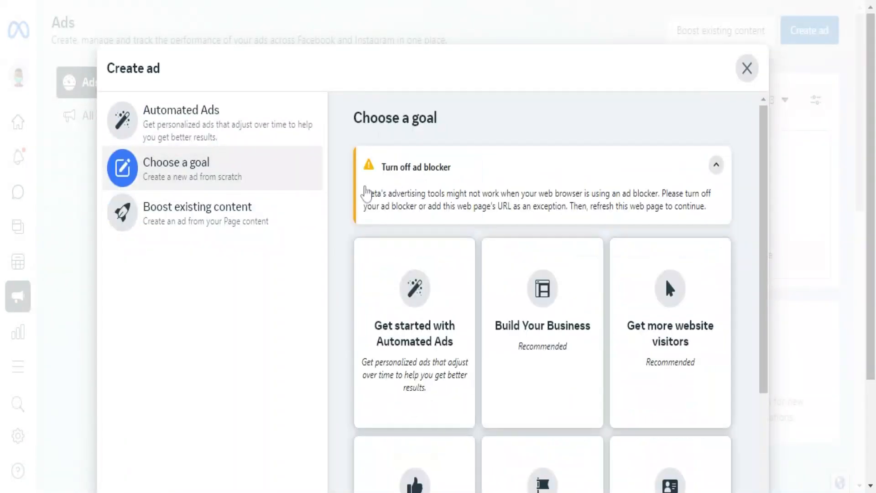
{"action": "scroll", "coordinate": [573, 203], "scroll_direction": "down", "scroll_amount": 7}
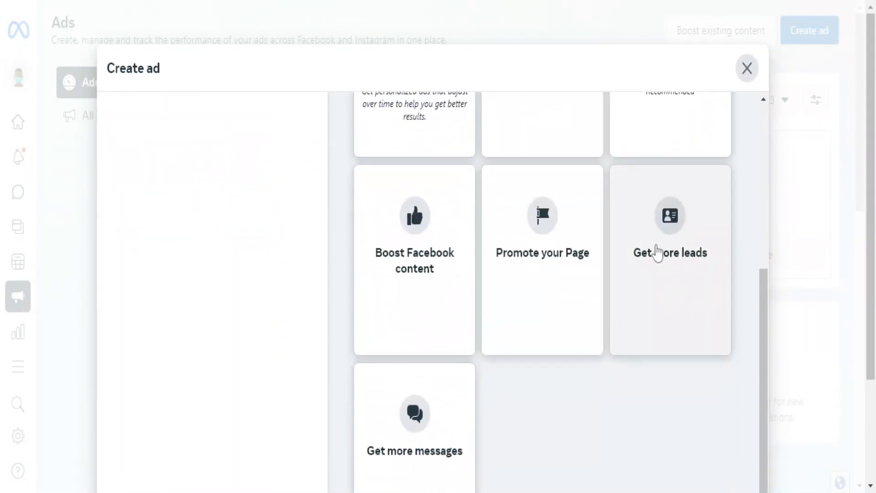
{"action": "left_click", "coordinate": [656, 249]}
{"action": "scroll", "coordinate": [393, 182], "scroll_direction": "down", "scroll_amount": 3}
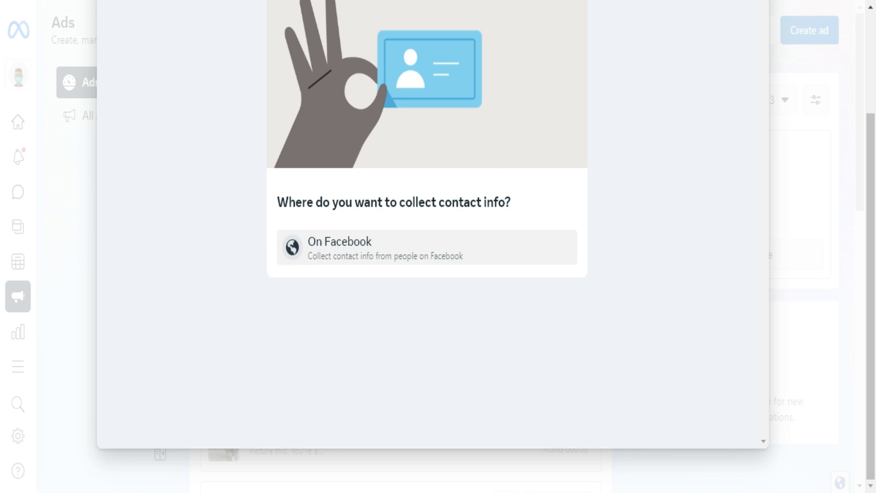
{"action": "left_click", "coordinate": [336, 244]}
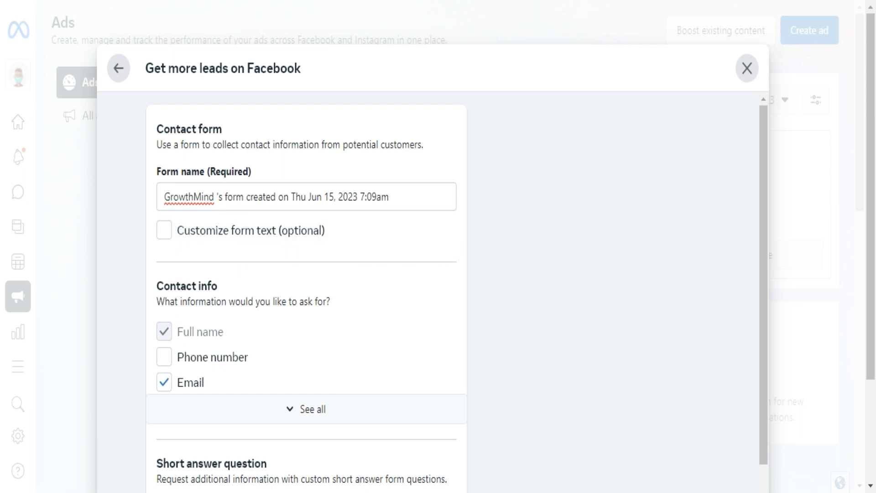
Check the optional custom form text fields, leave them disabled, and shorten the form name to "GrowthMind 's form created on Thu Jun 15".
{"action": "left_click", "coordinate": [164, 232]}
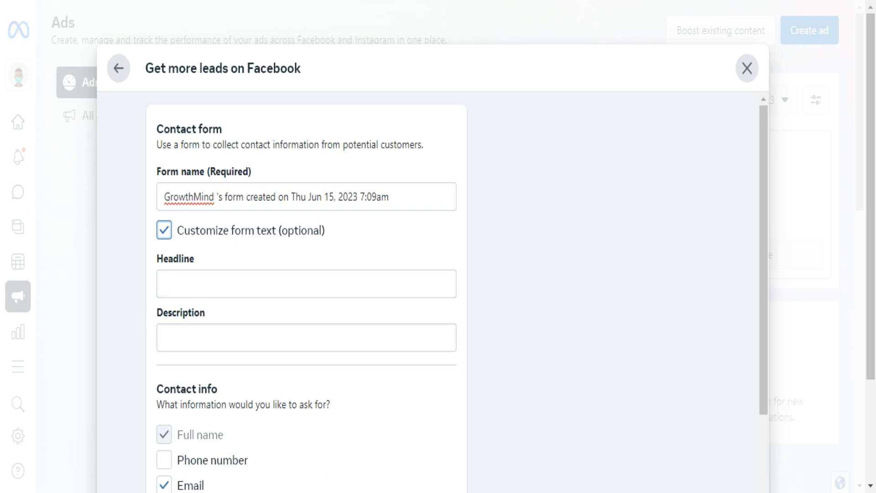
{"action": "left_click", "coordinate": [163, 229]}
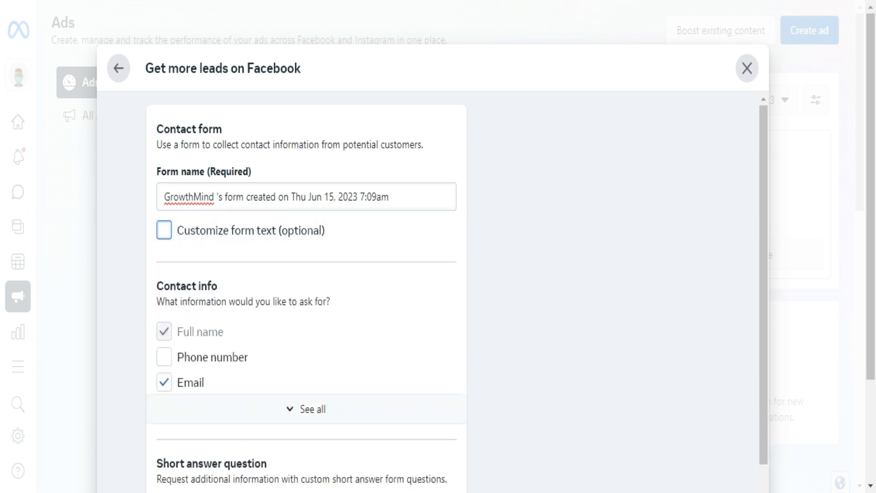
{"action": "left_click_drag", "start_coordinate": [395, 197], "coordinate": [336, 196]}
{"action": "key", "text": "BackSpace"}
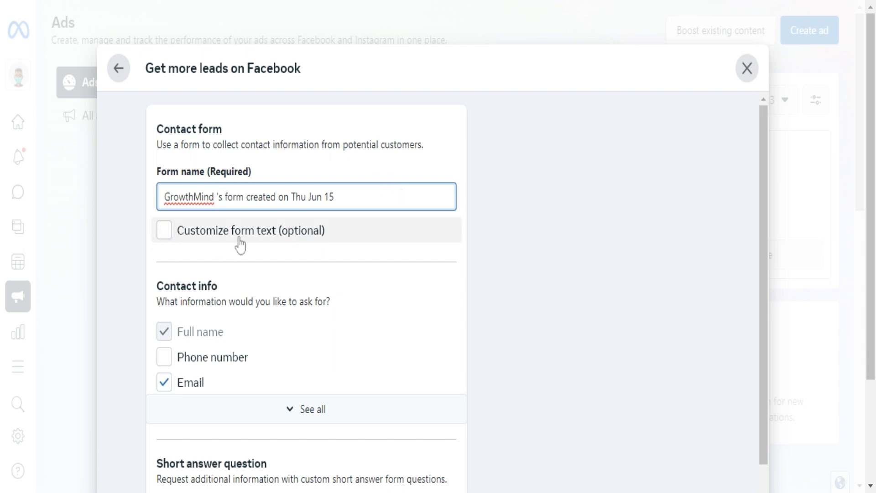
Expand the full list of contact info fields and add Phone number and Job title to the requested information.
{"action": "scroll", "coordinate": [306, 283], "scroll_direction": "down", "scroll_amount": 3}
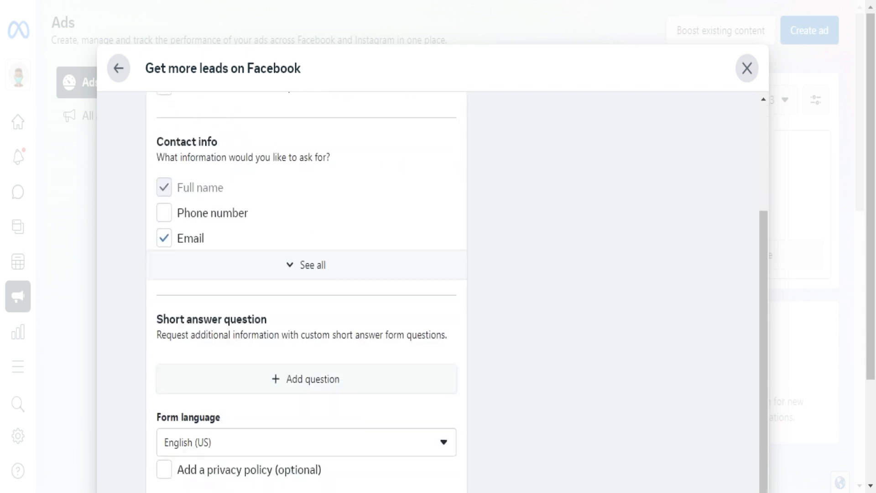
{"action": "left_click", "coordinate": [309, 264]}
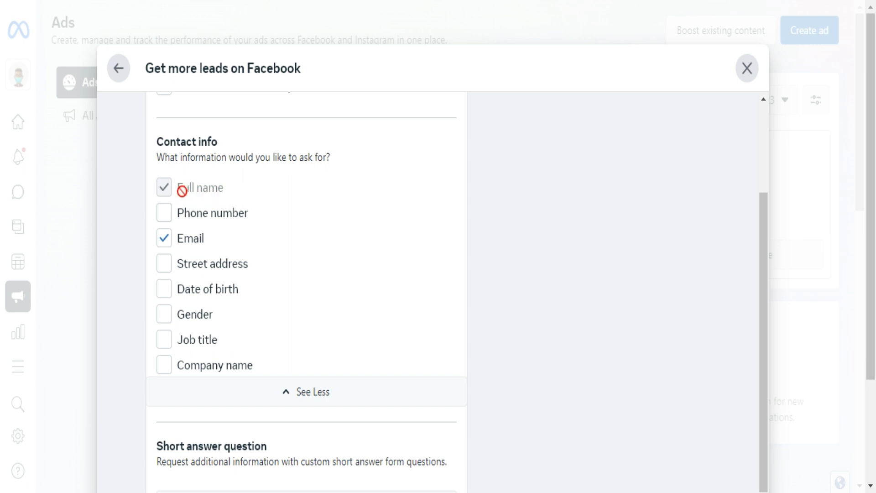
{"action": "scroll", "coordinate": [211, 270], "scroll_direction": "down", "scroll_amount": 3}
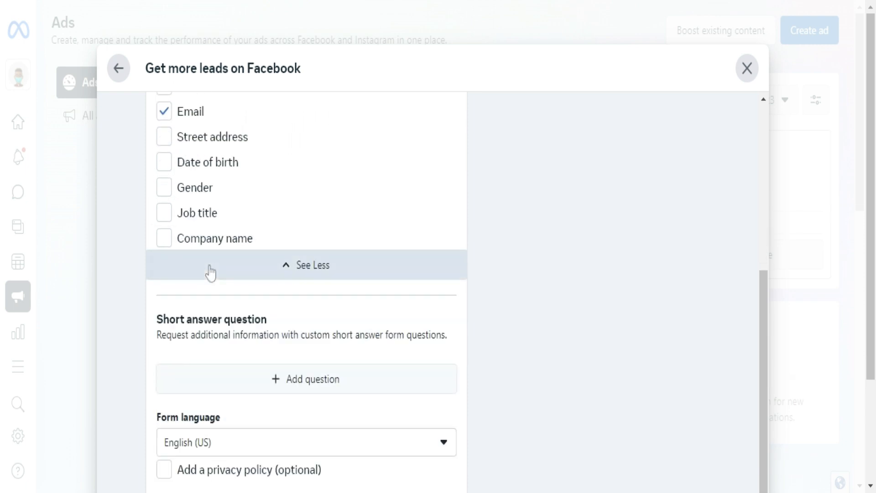
{"action": "scroll", "coordinate": [207, 269], "scroll_direction": "up", "scroll_amount": 4}
{"action": "left_click", "coordinate": [164, 245]}
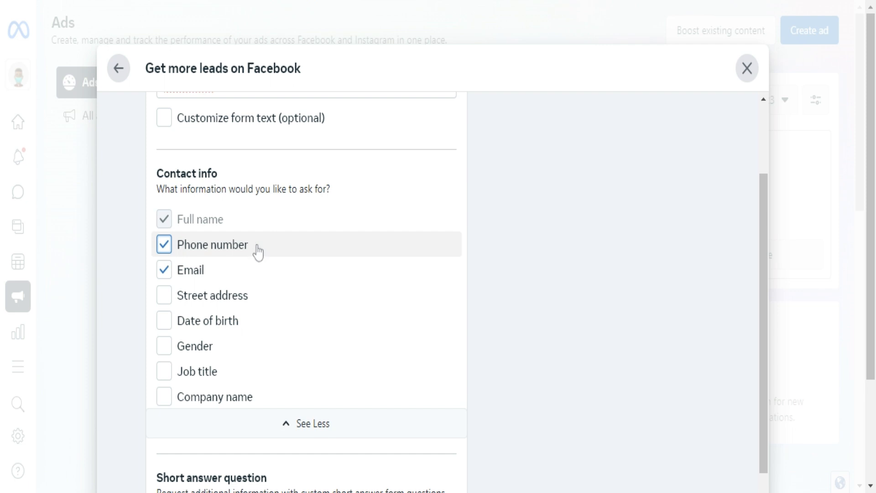
{"action": "scroll", "coordinate": [258, 250], "scroll_direction": "down", "scroll_amount": 2}
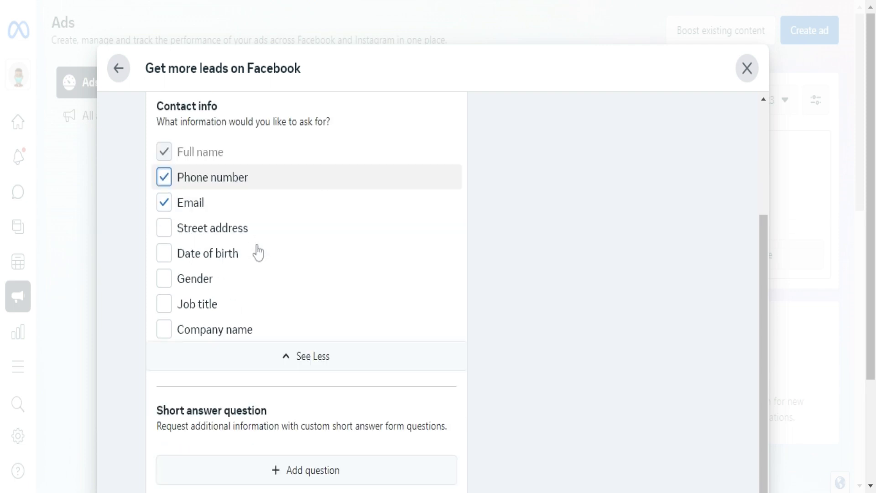
{"action": "left_click", "coordinate": [165, 295]}
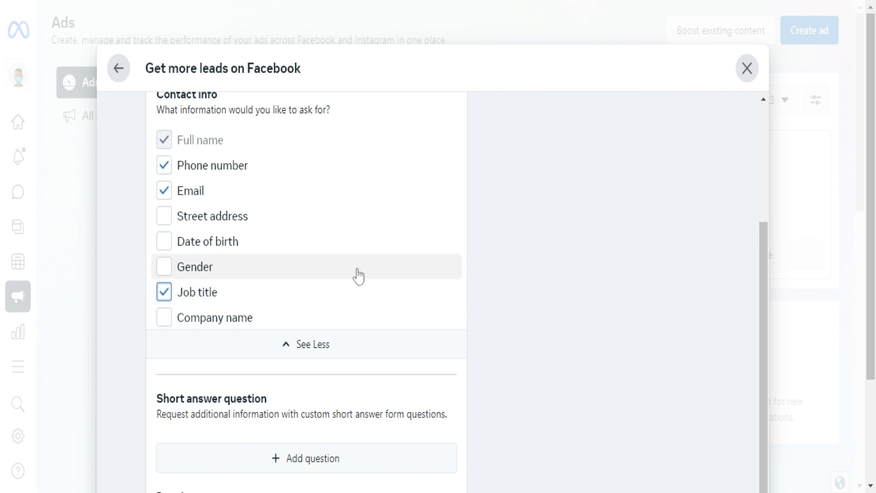
Add a short answer question to the form reading "Are you a forst time land buyer?".
{"action": "scroll", "coordinate": [320, 294], "scroll_direction": "down", "scroll_amount": 2}
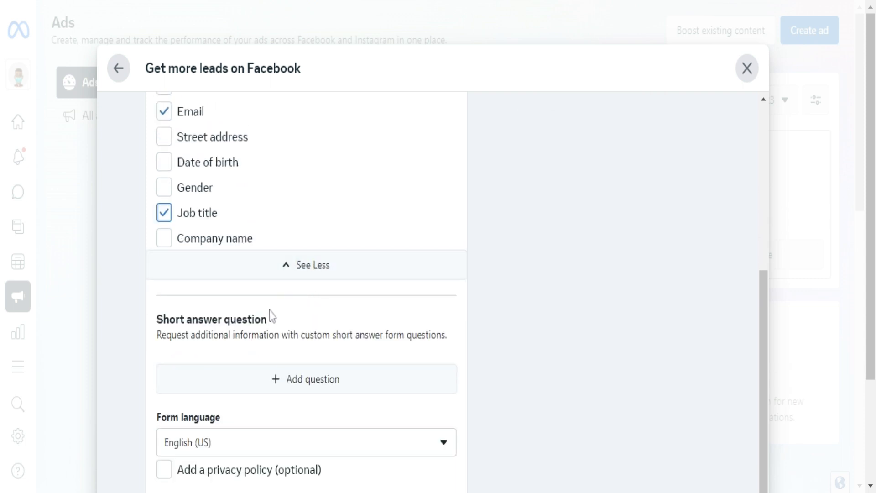
{"action": "scroll", "coordinate": [283, 319], "scroll_direction": "down", "scroll_amount": 2}
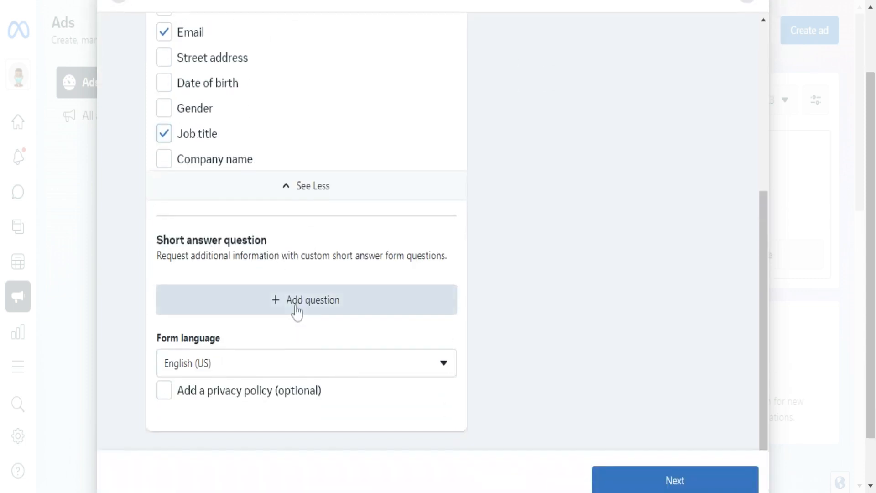
{"action": "left_click", "coordinate": [295, 304]}
{"action": "left_click", "coordinate": [298, 313]}
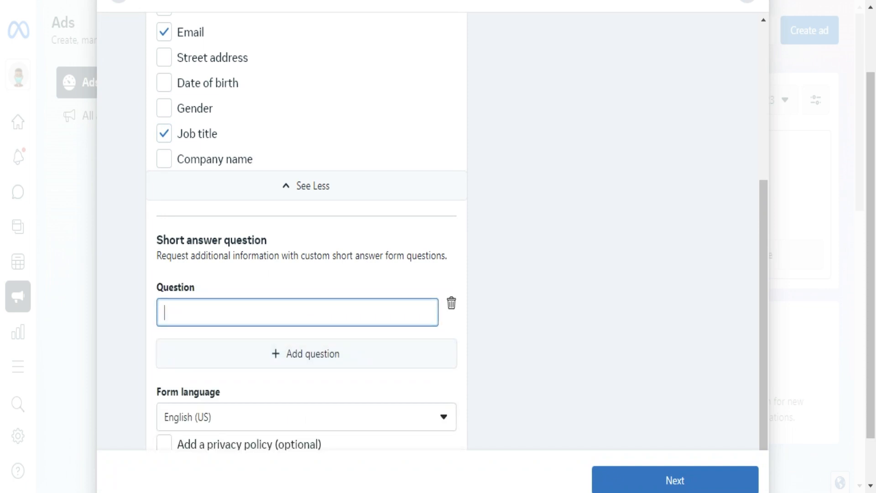
{"action": "type", "text": "Are you a fo"}
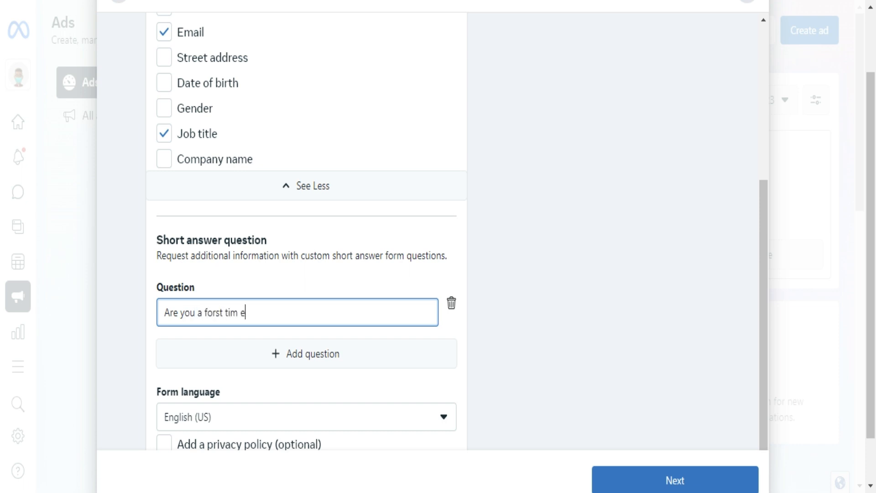
{"action": "type", "text": "rst time land buyer?"}
Add a second short answer question reading "How soon do you intend to guy your land?".
{"action": "left_click", "coordinate": [290, 361]}
{"action": "left_click", "coordinate": [207, 365]}
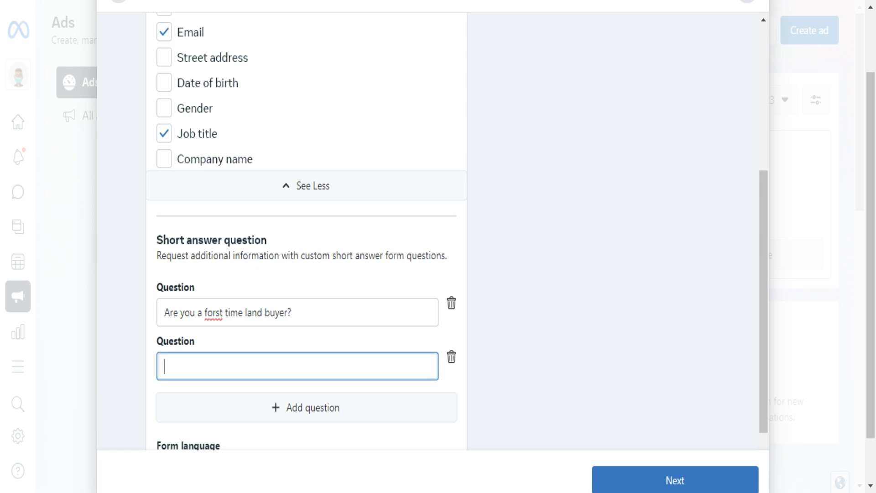
{"action": "type", "text": "How soon do you in"}
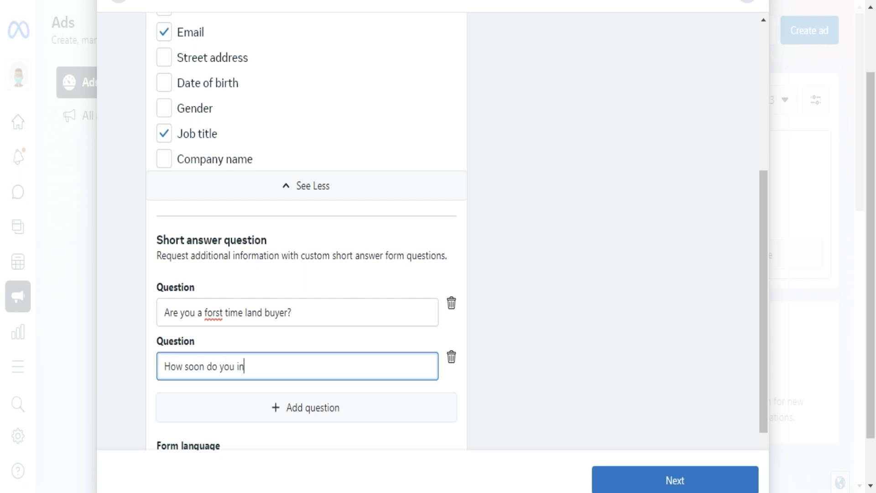
{"action": "type", "text": "tend to guy your land?"}
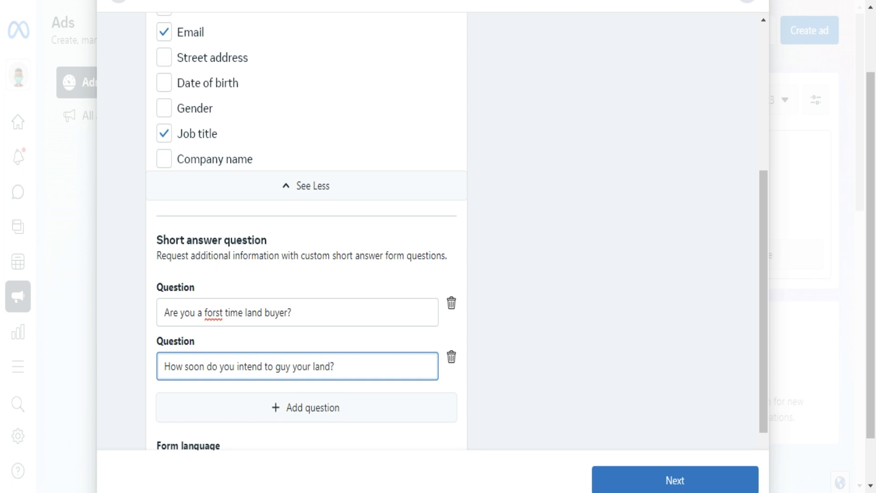
Correct the misspelled words to "first" in the first question and "buy" in the second question.
{"action": "left_click", "coordinate": [213, 313]}
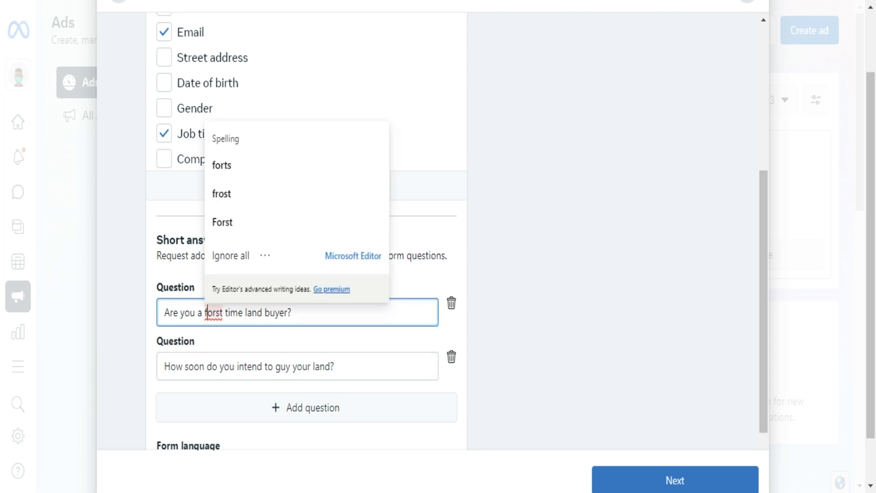
{"action": "key", "text": "BackSpace"}
{"action": "type", "text": "i"}
{"action": "left_click", "coordinate": [343, 363]}
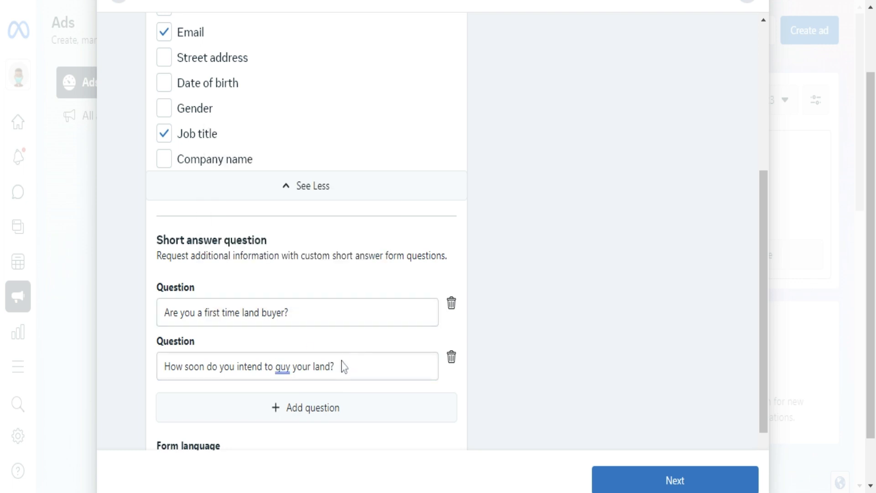
{"action": "left_click", "coordinate": [281, 366]}
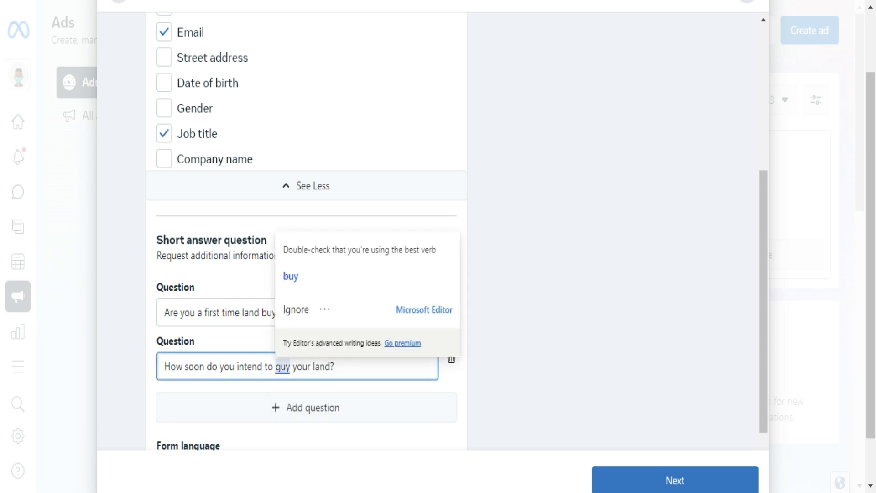
{"action": "key", "text": "BackSpace"}
{"action": "type", "text": "b"}
{"action": "key", "text": "End"}
Add a third short answer question reading "What would be the best time to call you?".
{"action": "left_click", "coordinate": [310, 407]}
{"action": "left_click", "coordinate": [297, 415]}
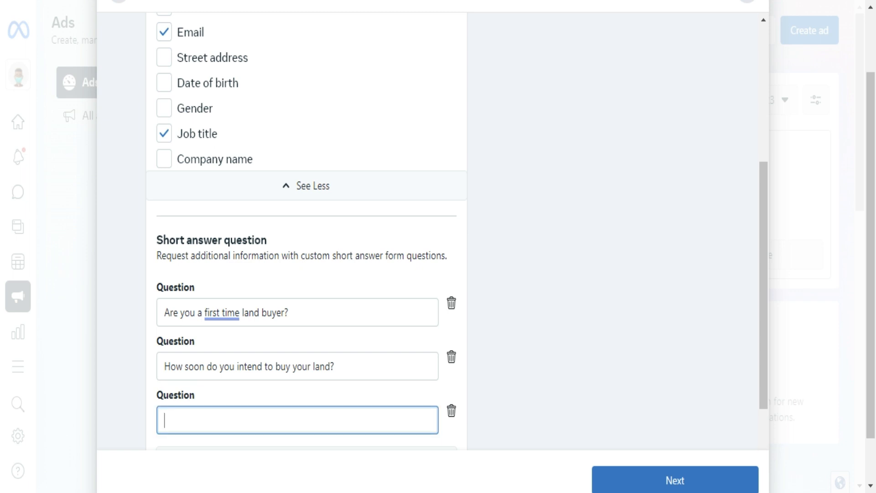
{"action": "type", "text": "What would be the best time to call"}
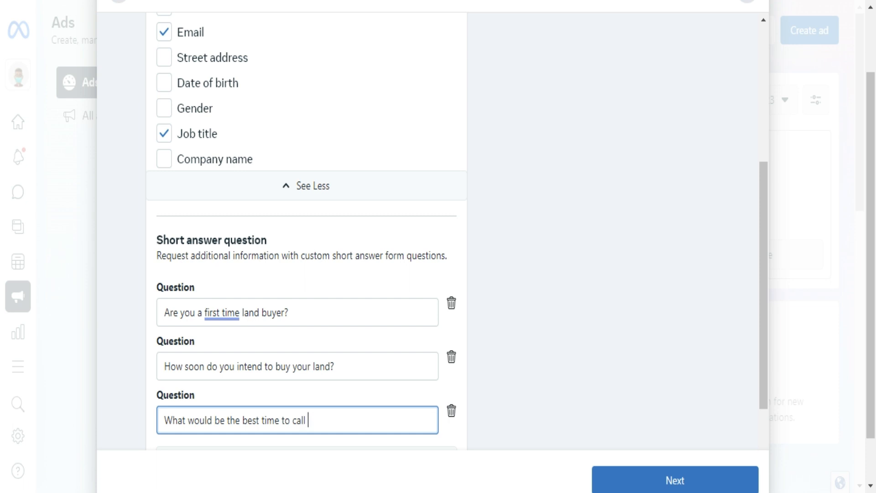
{"action": "type", "text": " you?"}
Hyphenate "first-time" in the first short answer question.
{"action": "left_click", "coordinate": [222, 312]}
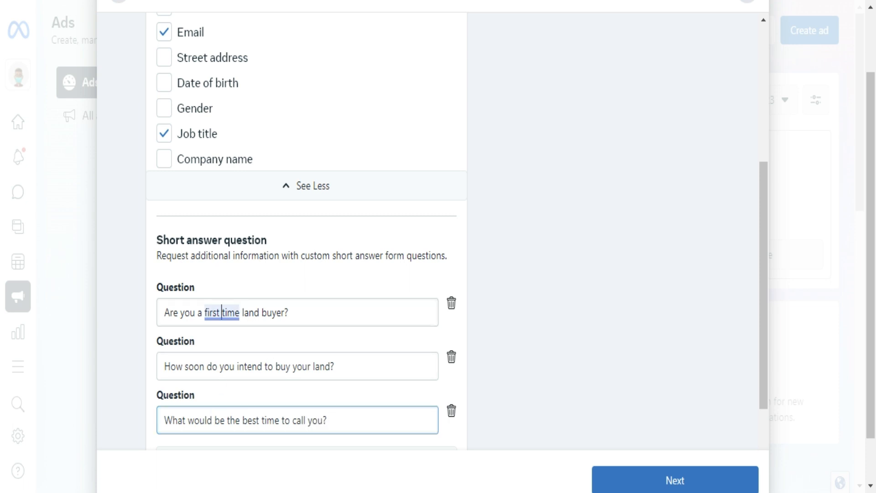
{"action": "key", "text": "BackSpace"}
{"action": "type", "text": "-"}
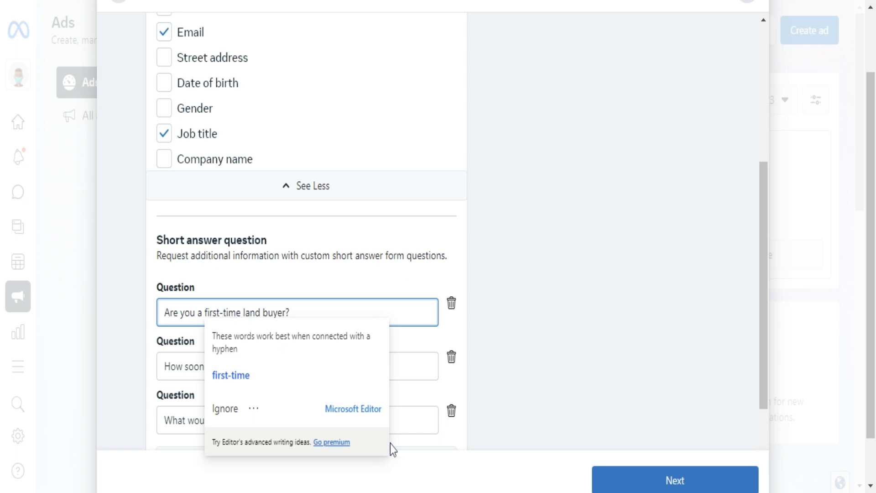
{"action": "left_click", "coordinate": [442, 438]}
Review the short answer questions, form language and privacy policy option, and continue to the ad creative setup.
{"action": "scroll", "coordinate": [381, 406], "scroll_direction": "down", "scroll_amount": 3}
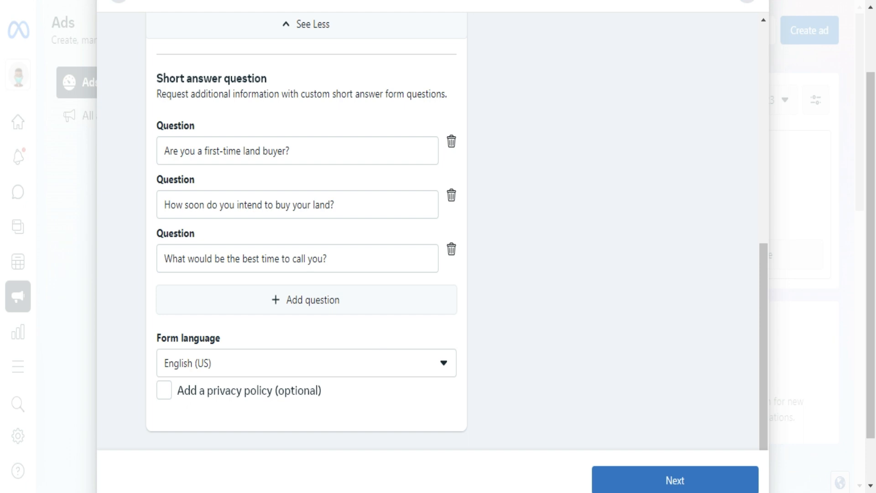
{"action": "scroll", "coordinate": [253, 251], "scroll_direction": "up", "scroll_amount": 3}
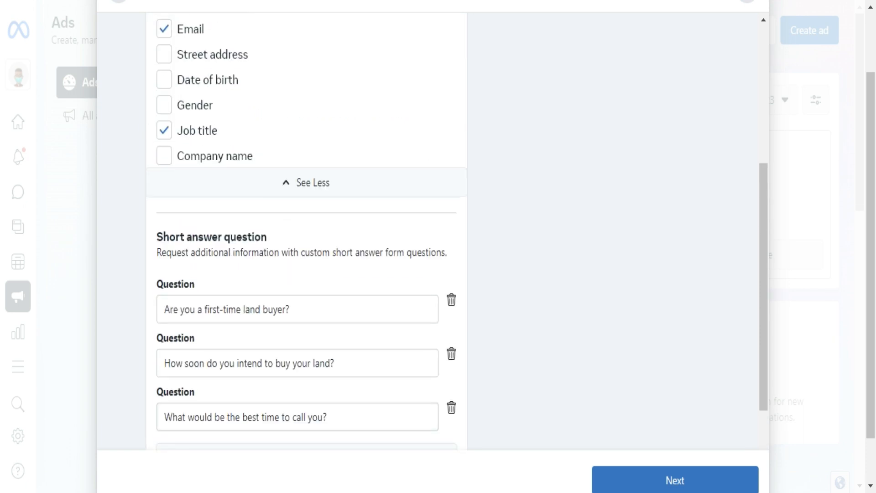
{"action": "scroll", "coordinate": [277, 259], "scroll_direction": "down", "scroll_amount": 1}
{"action": "scroll", "coordinate": [239, 329], "scroll_direction": "down", "scroll_amount": 3}
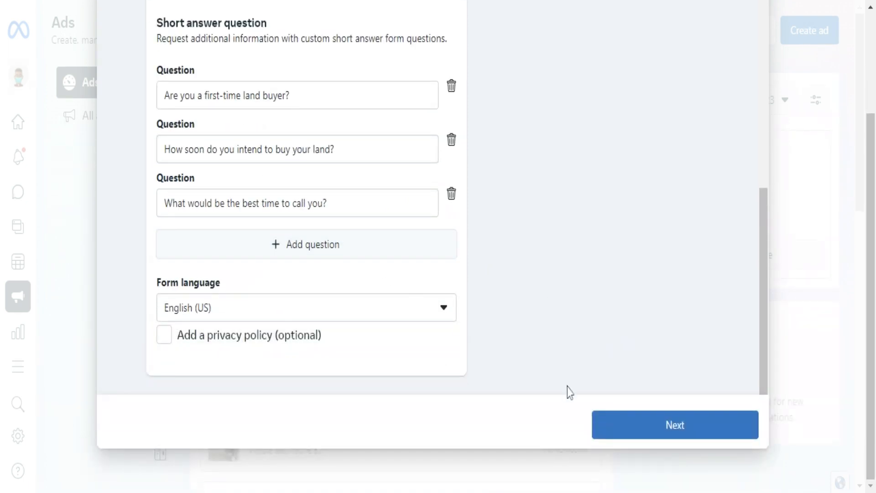
{"action": "left_click", "coordinate": [656, 434]}
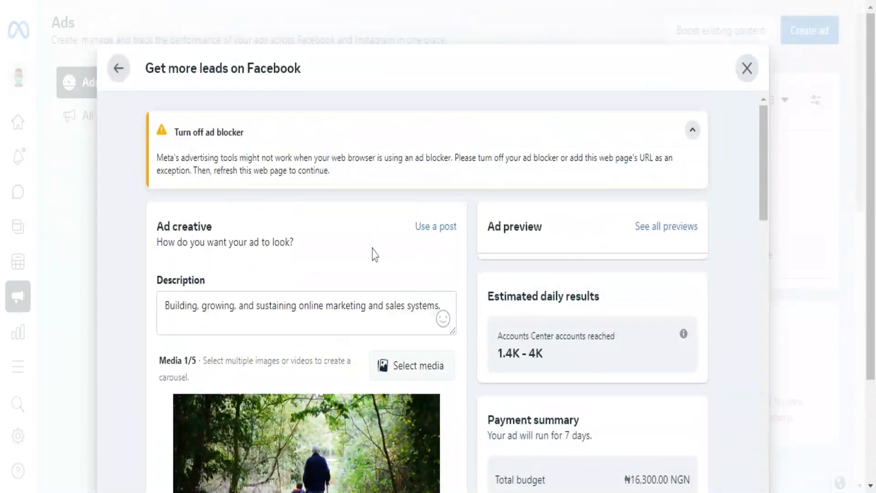
Review the ad creative section and browse the media offered from the ad account, Page, Instagram and stock images.
{"action": "scroll", "coordinate": [349, 255], "scroll_direction": "down", "scroll_amount": 2}
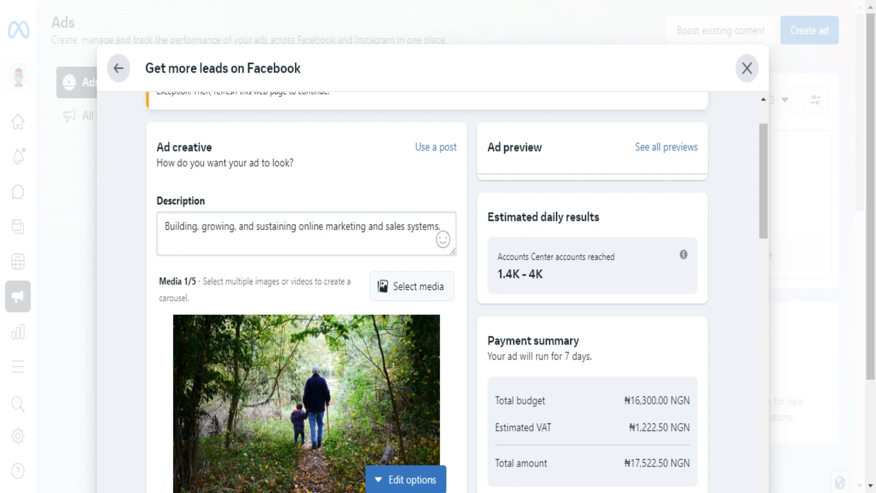
{"action": "scroll", "coordinate": [311, 271], "scroll_direction": "down", "scroll_amount": 2}
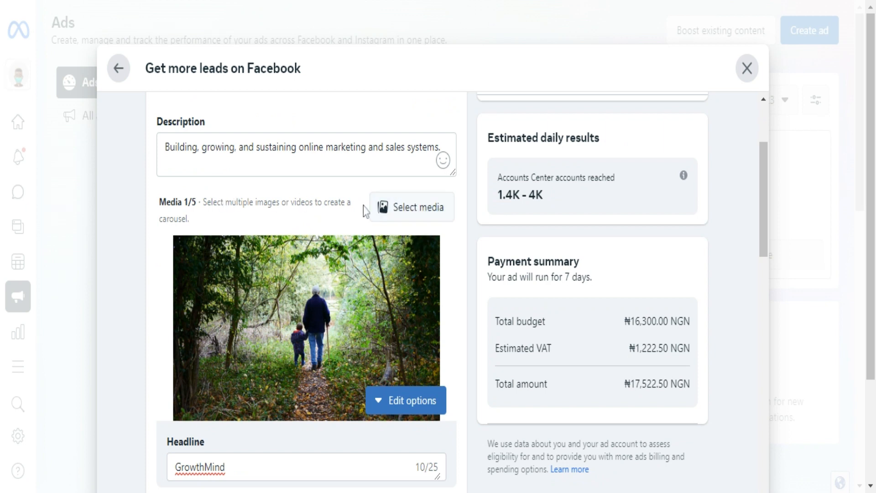
{"action": "left_click", "coordinate": [427, 211]}
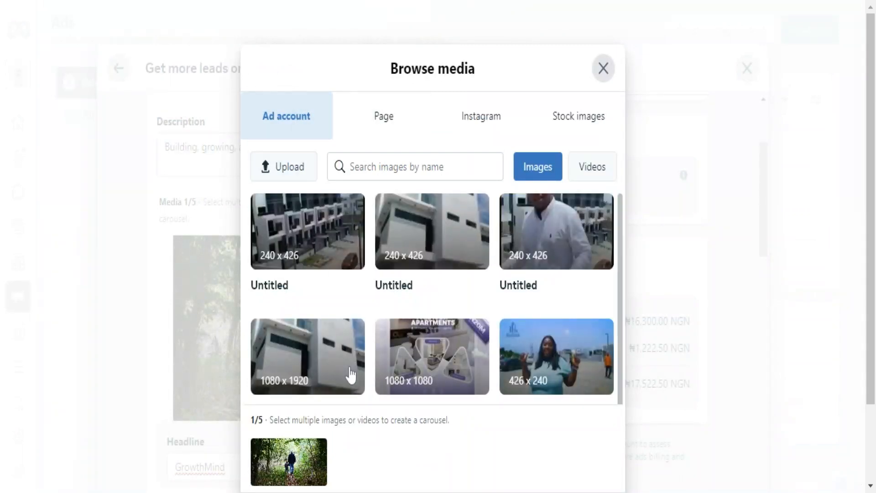
{"action": "left_click", "coordinate": [388, 107]}
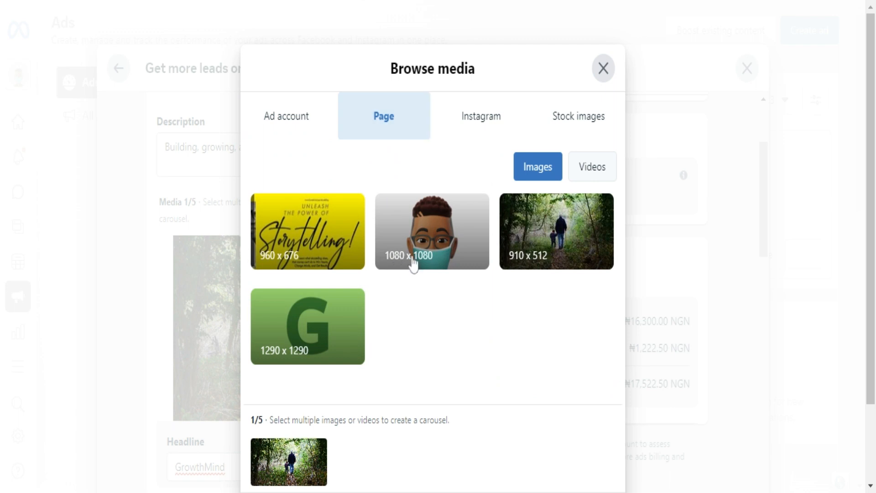
{"action": "left_click", "coordinate": [472, 116]}
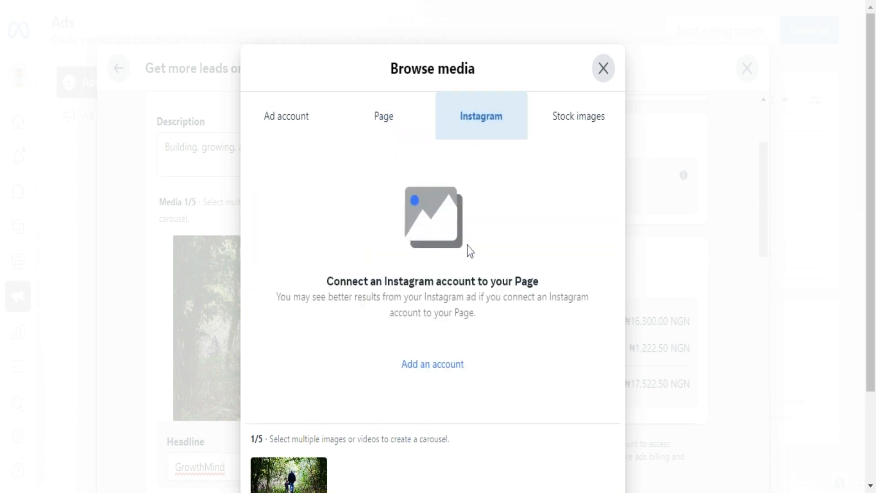
{"action": "left_click", "coordinate": [589, 129]}
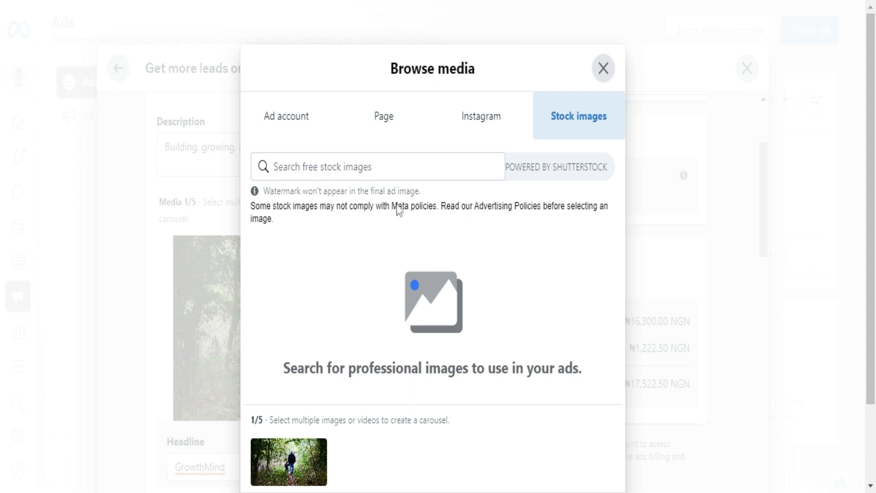
{"action": "left_click", "coordinate": [374, 138]}
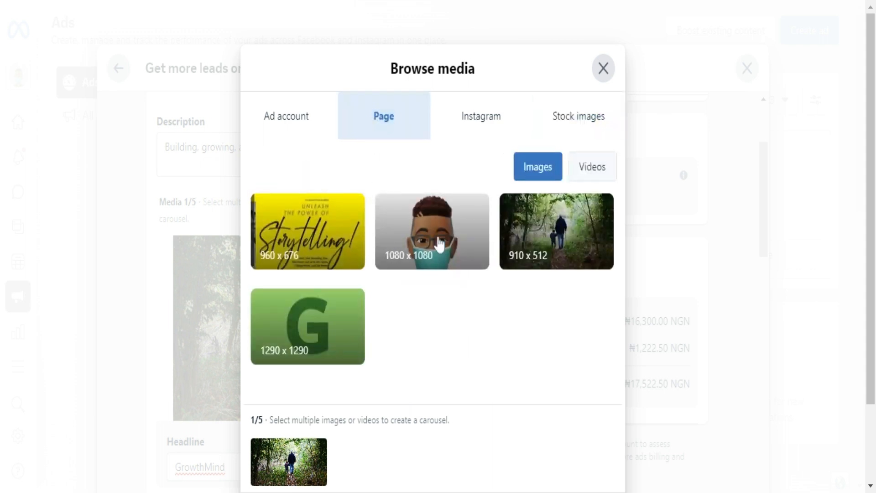
Look through the ad account's images and videos, and close the media browser without selecting anything.
{"action": "left_click", "coordinate": [287, 120]}
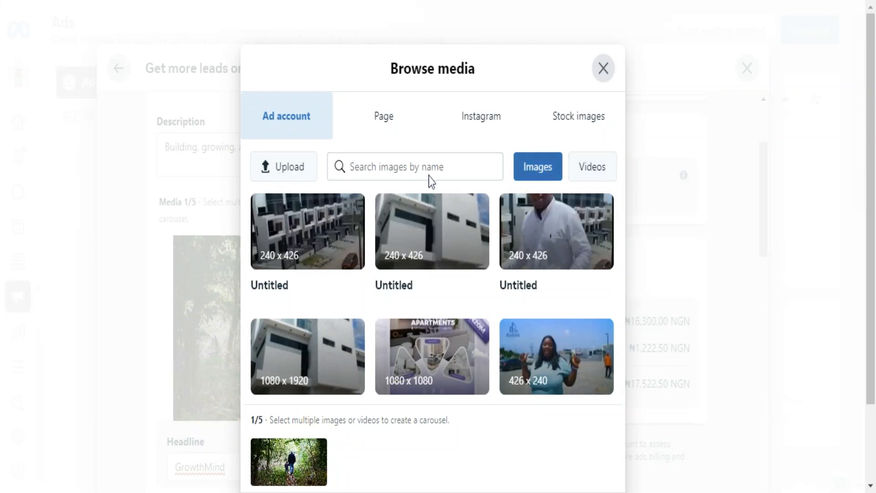
{"action": "left_click", "coordinate": [603, 171]}
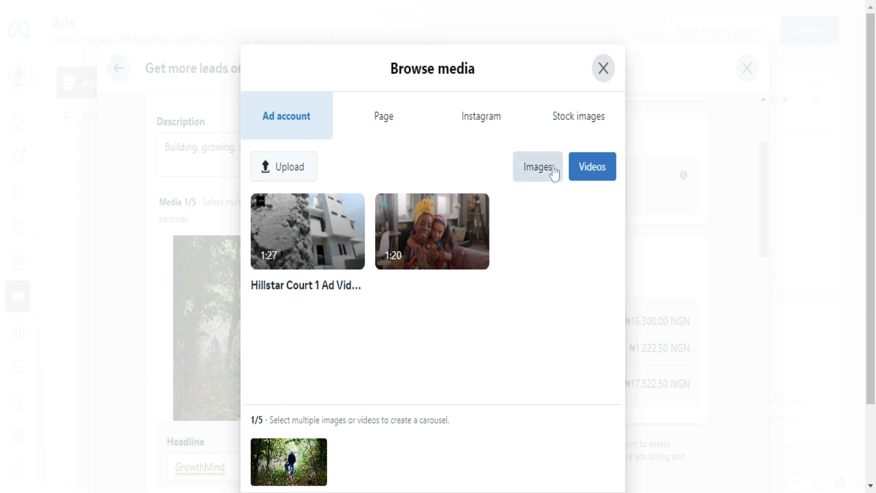
{"action": "left_click", "coordinate": [552, 172]}
{"action": "left_click", "coordinate": [589, 172]}
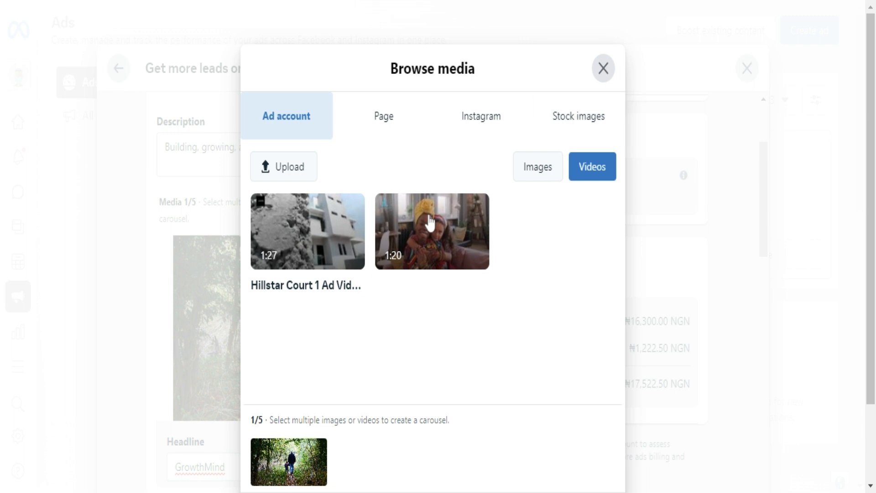
{"action": "scroll", "coordinate": [328, 286], "scroll_direction": "down", "scroll_amount": 2}
{"action": "scroll", "coordinate": [446, 285], "scroll_direction": "up", "scroll_amount": 2}
{"action": "scroll", "coordinate": [446, 285], "scroll_direction": "down", "scroll_amount": 2}
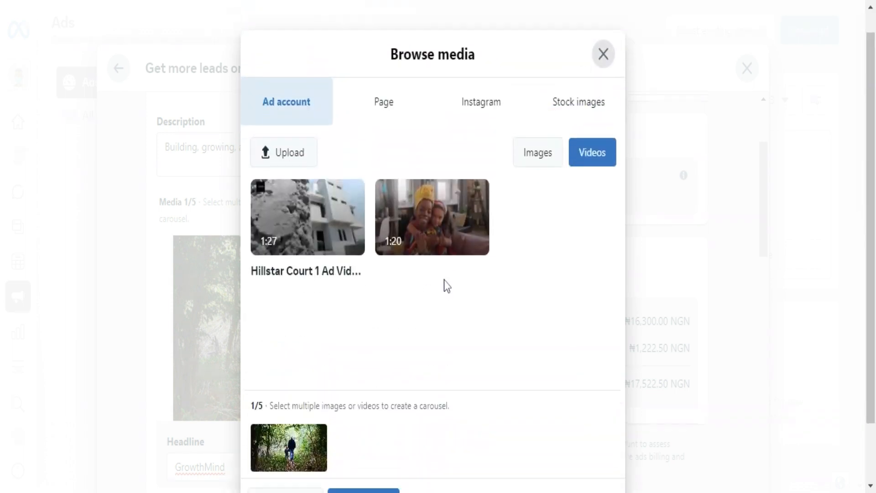
{"action": "scroll", "coordinate": [586, 143], "scroll_direction": "up", "scroll_amount": 2}
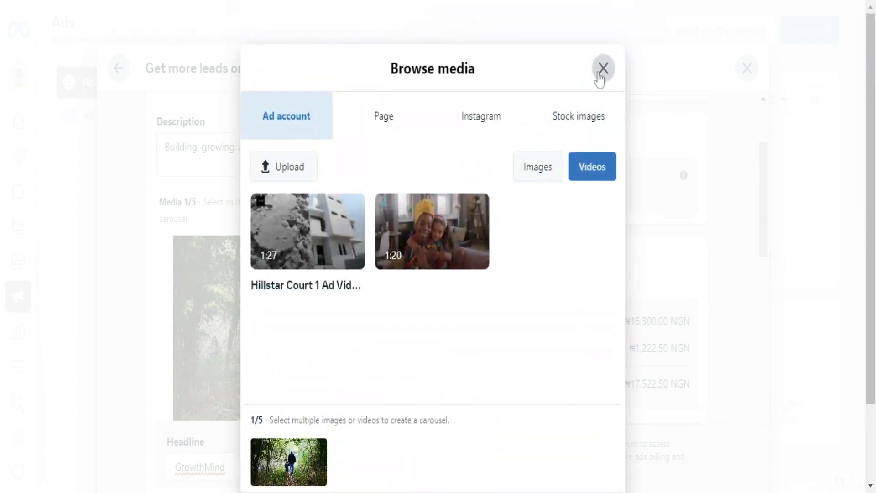
{"action": "left_click", "coordinate": [602, 72]}
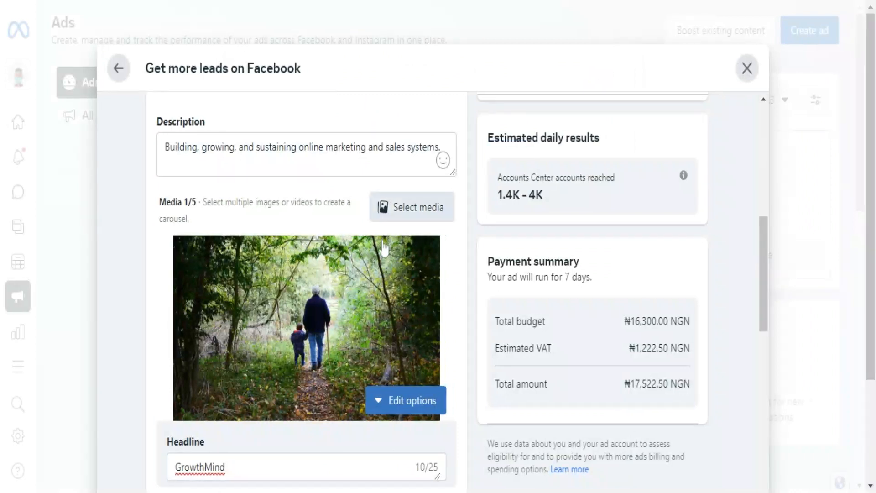
Set the ad's button label to Learn more.
{"action": "scroll", "coordinate": [355, 304], "scroll_direction": "down", "scroll_amount": 6}
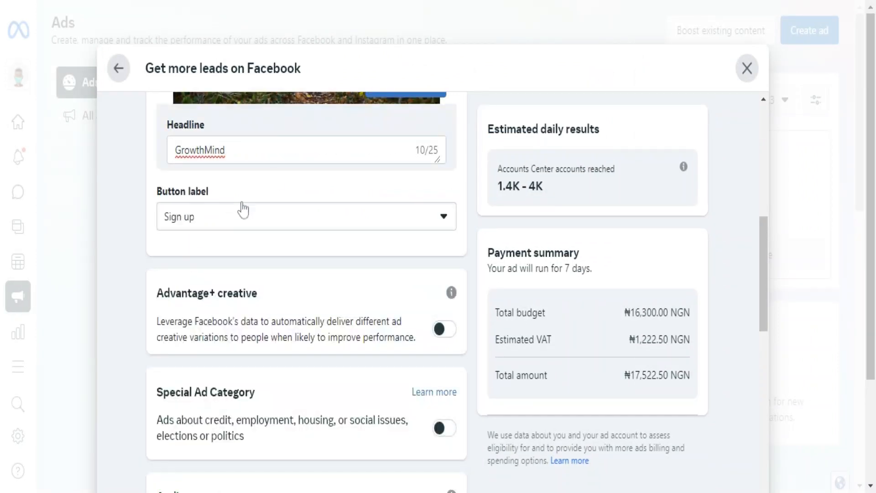
{"action": "left_click", "coordinate": [362, 227]}
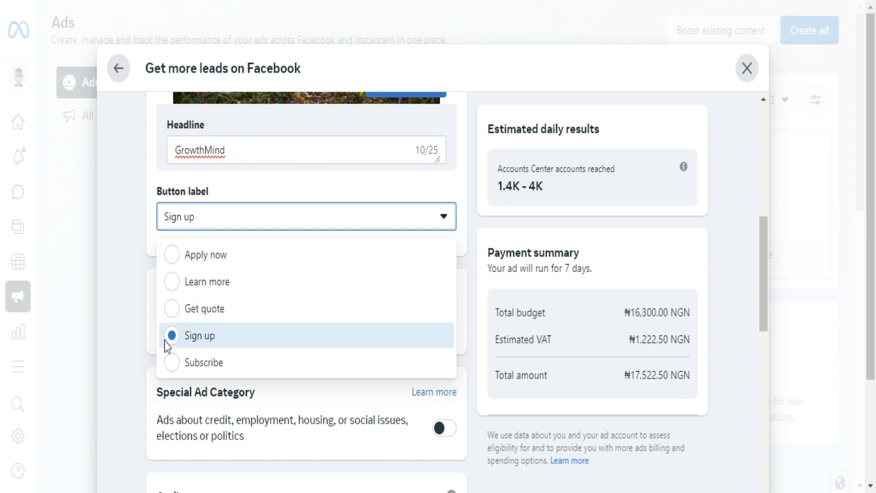
{"action": "left_click", "coordinate": [169, 286]}
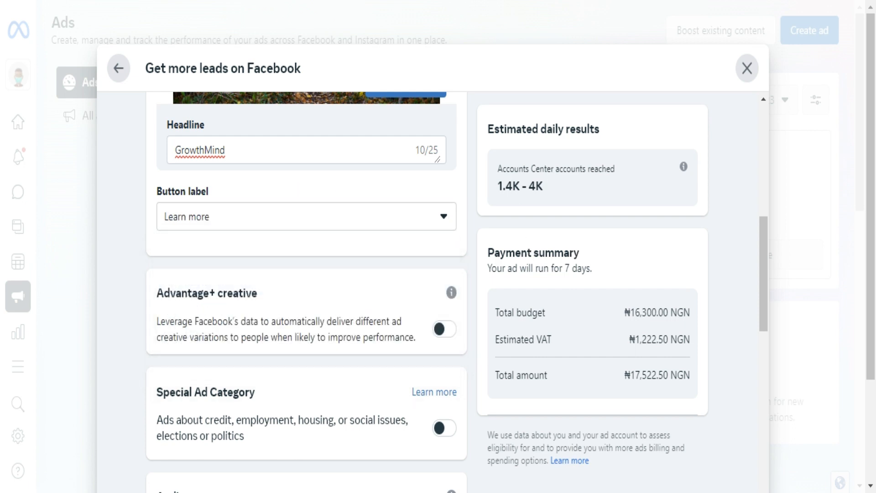
{"action": "scroll", "coordinate": [428, 276], "scroll_direction": "down", "scroll_amount": 2}
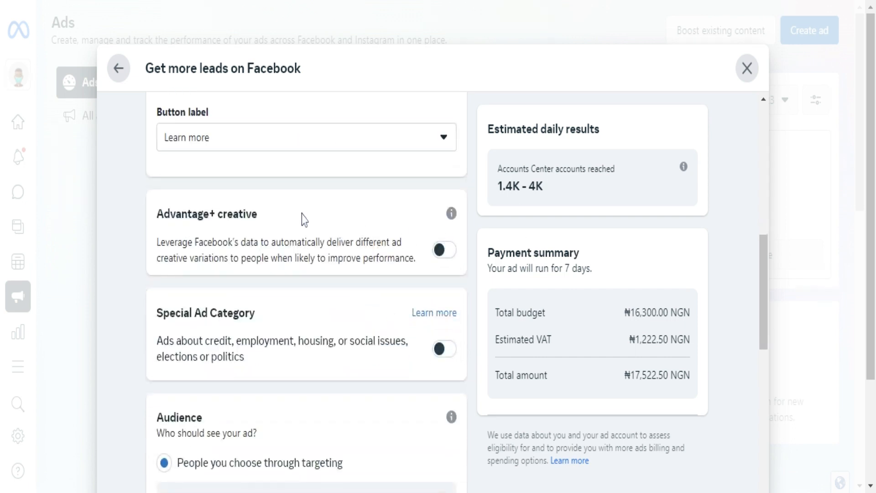
Turn on Advantage+ creative, and enable the special ad category with Housing as the ad category.
{"action": "left_click", "coordinate": [443, 251]}
{"action": "scroll", "coordinate": [307, 272], "scroll_direction": "down", "scroll_amount": 3}
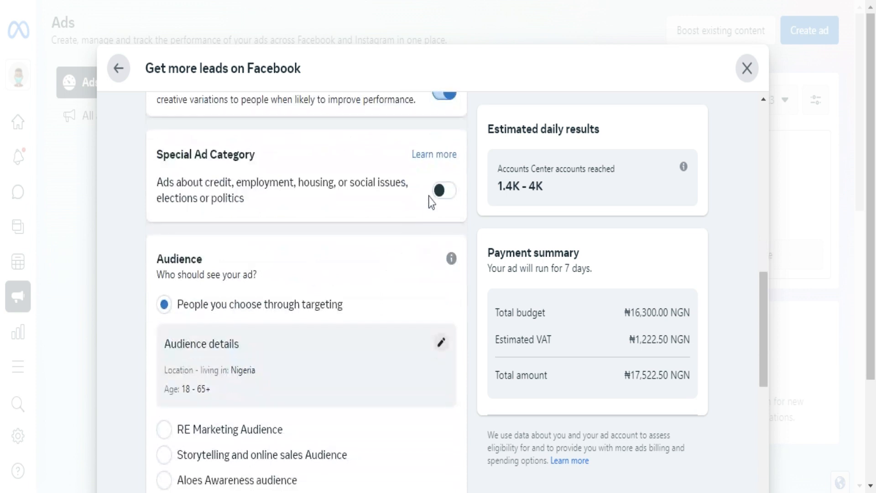
{"action": "left_click", "coordinate": [439, 191]}
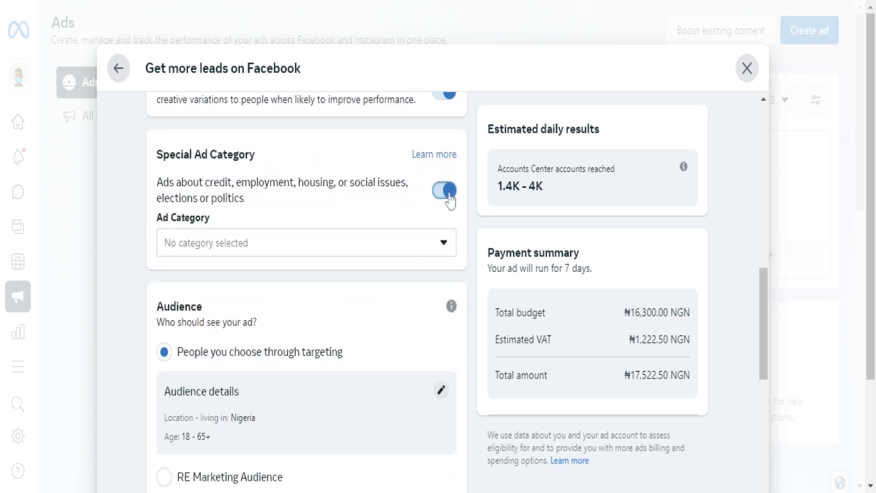
{"action": "left_click", "coordinate": [319, 248]}
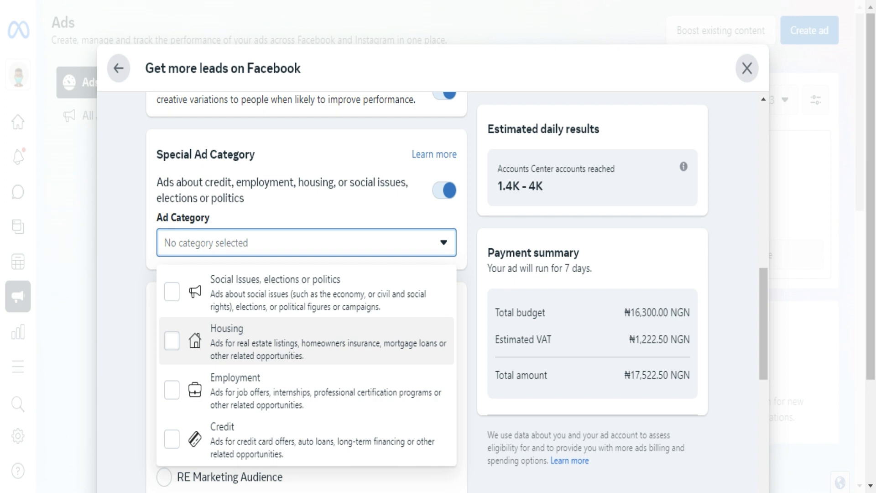
{"action": "left_click", "coordinate": [175, 349]}
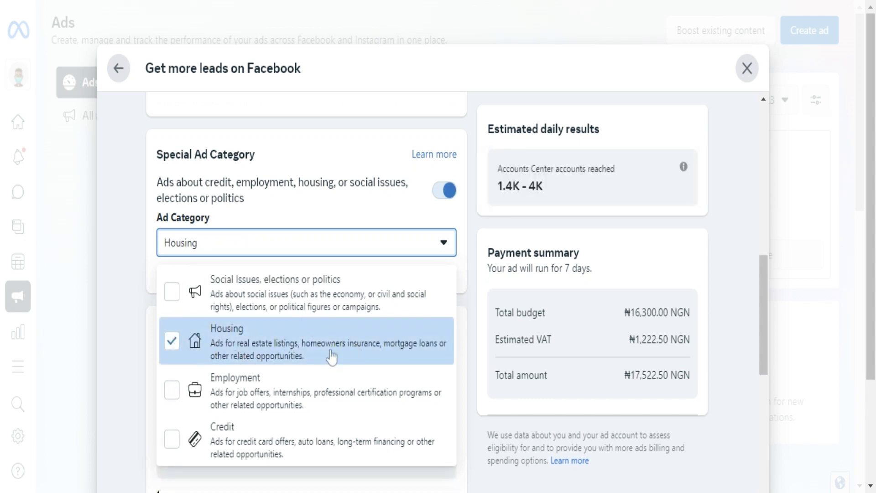
{"action": "scroll", "coordinate": [225, 324], "scroll_direction": "down", "scroll_amount": 3}
{"action": "left_click", "coordinate": [130, 247]}
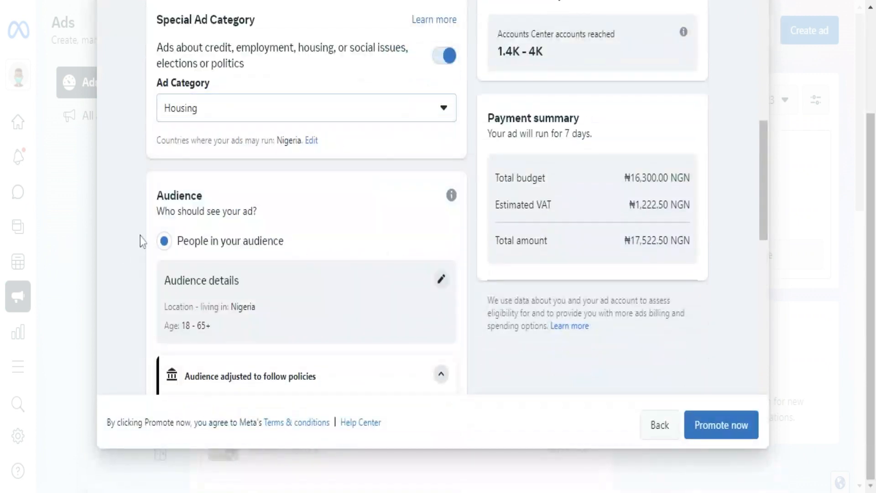
Review the audience, schedule and total budget sections under the Housing ad category.
{"action": "scroll", "coordinate": [341, 253], "scroll_direction": "up", "scroll_amount": 2}
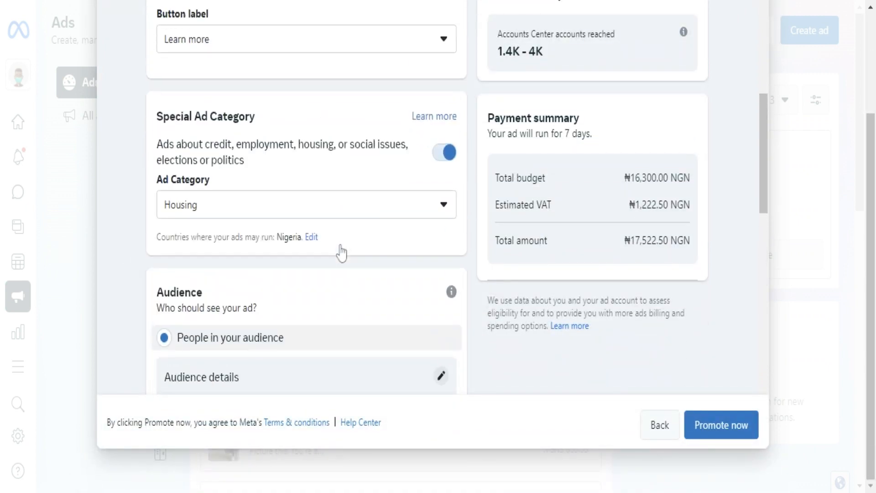
{"action": "scroll", "coordinate": [341, 255], "scroll_direction": "down", "scroll_amount": 9}
{"action": "scroll", "coordinate": [306, 196], "scroll_direction": "down", "scroll_amount": 4}
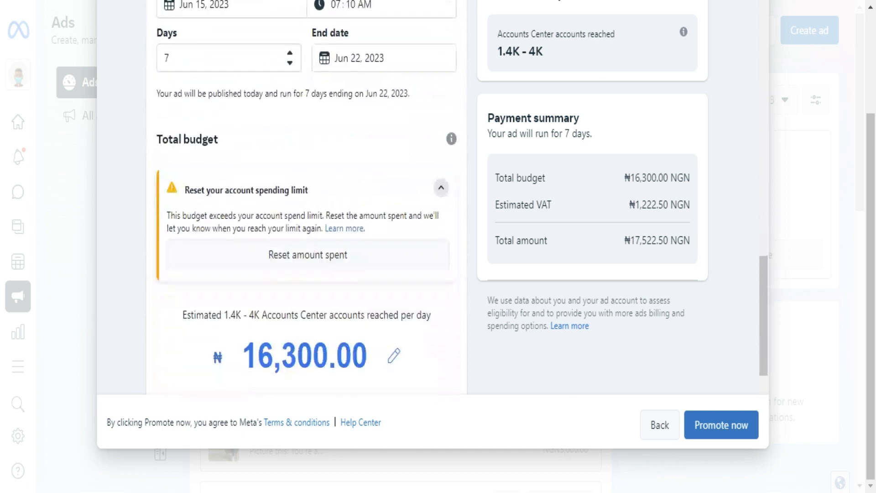
{"action": "scroll", "coordinate": [307, 196], "scroll_direction": "up", "scroll_amount": 11}
{"action": "scroll", "coordinate": [306, 196], "scroll_direction": "up", "scroll_amount": 3}
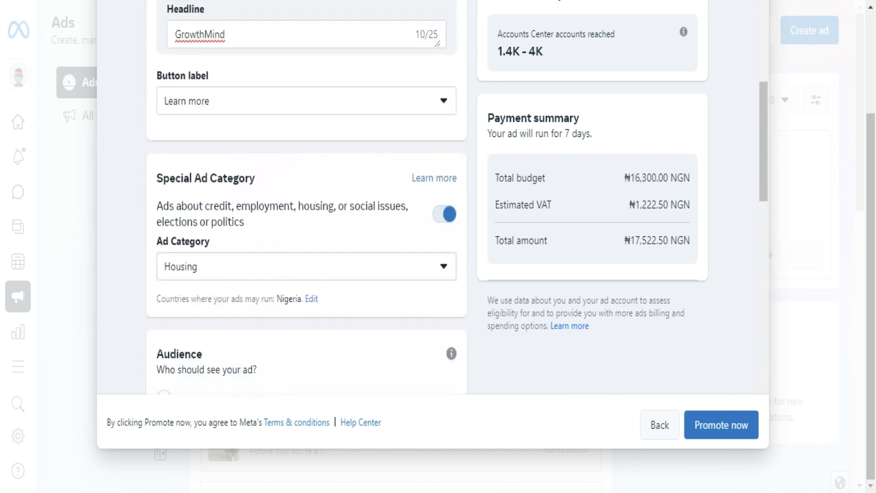
{"action": "scroll", "coordinate": [277, 261], "scroll_direction": "down", "scroll_amount": 5}
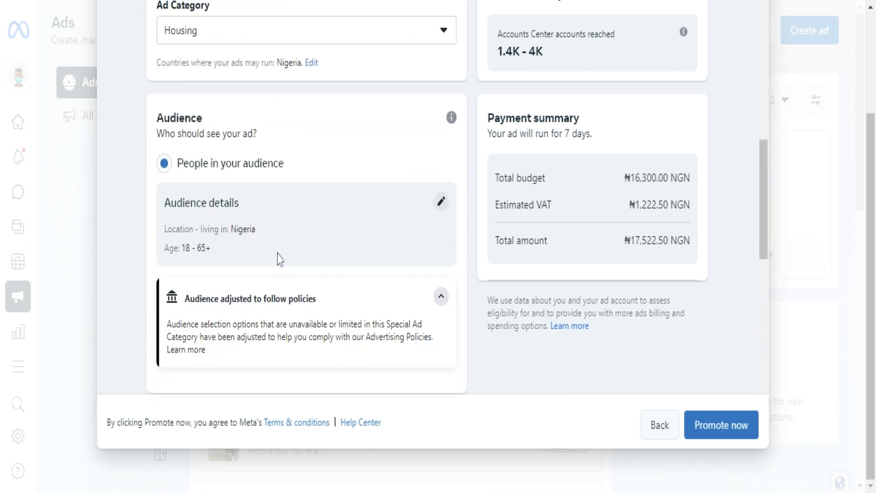
{"action": "scroll", "coordinate": [277, 261], "scroll_direction": "up", "scroll_amount": 5}
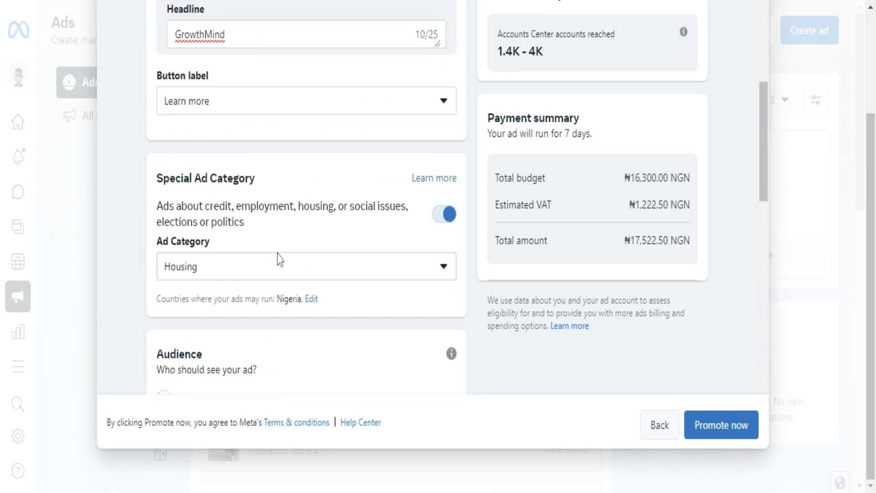
Turn off the special ad category and choose the saved RE Marketing Audience for the ad.
{"action": "left_click", "coordinate": [442, 219]}
{"action": "scroll", "coordinate": [324, 268], "scroll_direction": "down", "scroll_amount": 7}
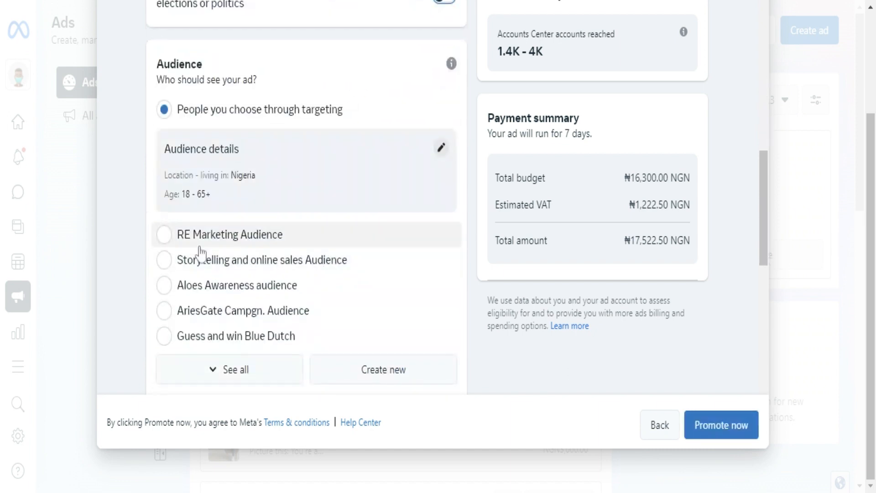
{"action": "scroll", "coordinate": [211, 282], "scroll_direction": "down", "scroll_amount": 3}
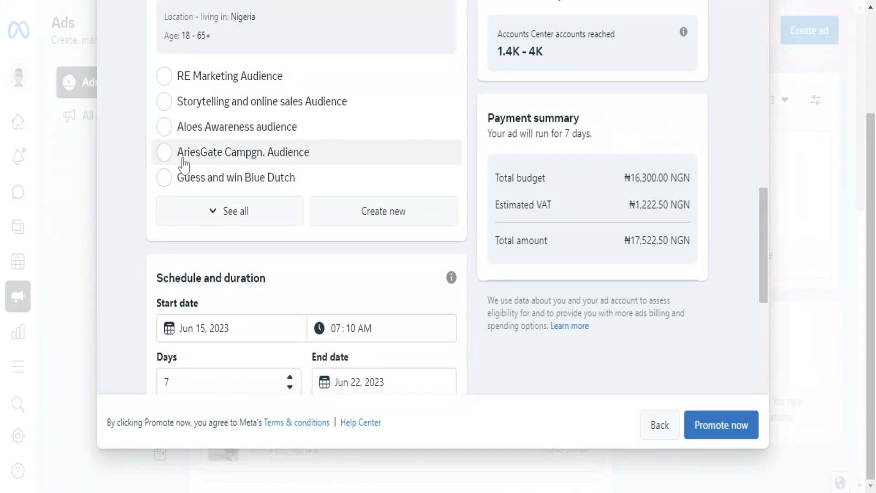
{"action": "left_click", "coordinate": [167, 77]}
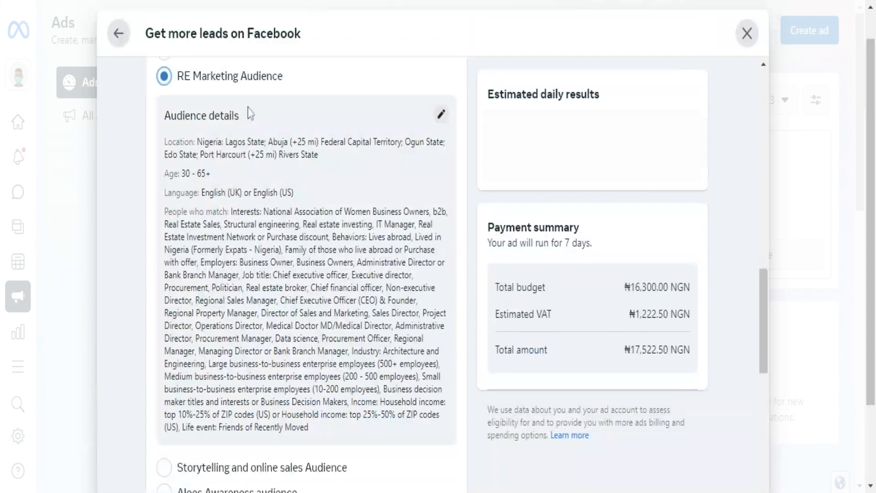
Set the ad's duration to 4 days and lower its total budget to ₦1,600.
{"action": "scroll", "coordinate": [288, 247], "scroll_direction": "down", "scroll_amount": 10}
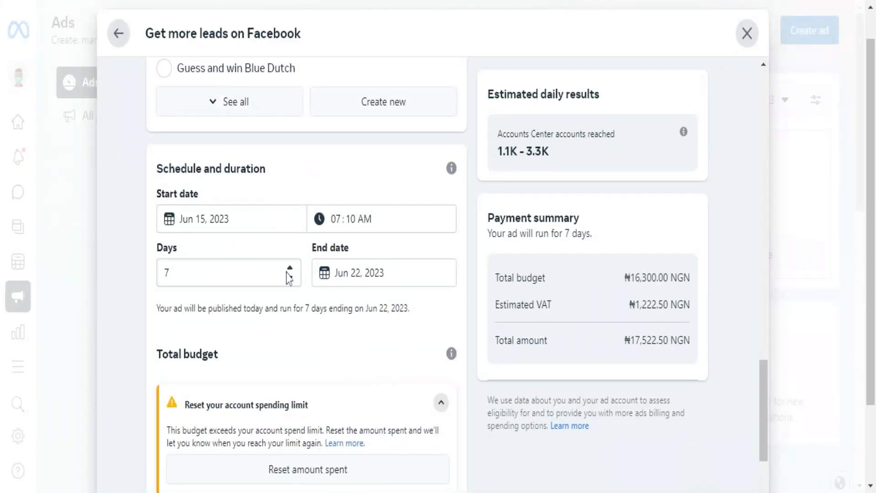
{"action": "double_click", "coordinate": [167, 272]}
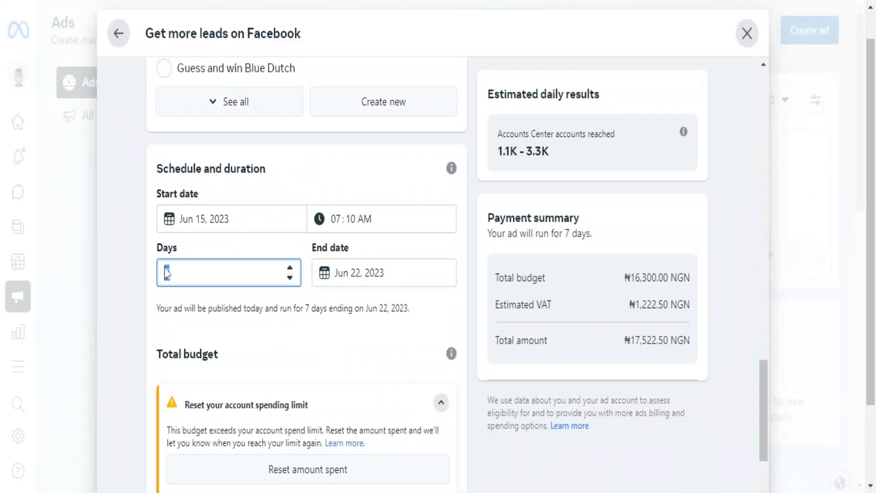
{"action": "type", "text": "4"}
{"action": "scroll", "coordinate": [346, 269], "scroll_direction": "down", "scroll_amount": 3}
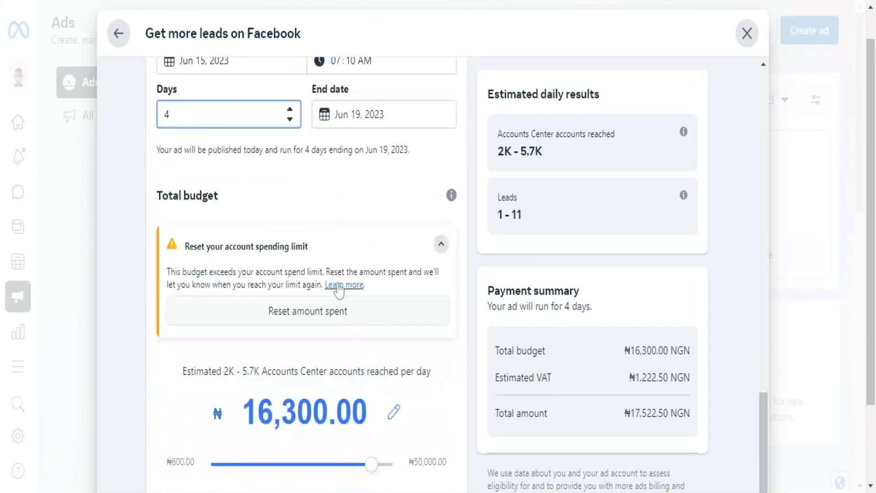
{"action": "left_click_drag", "start_coordinate": [371, 464], "coordinate": [246, 476]}
Turn the special ad category back on for the ad, with Housing as the category.
{"action": "scroll", "coordinate": [328, 300], "scroll_direction": "up", "scroll_amount": 3}
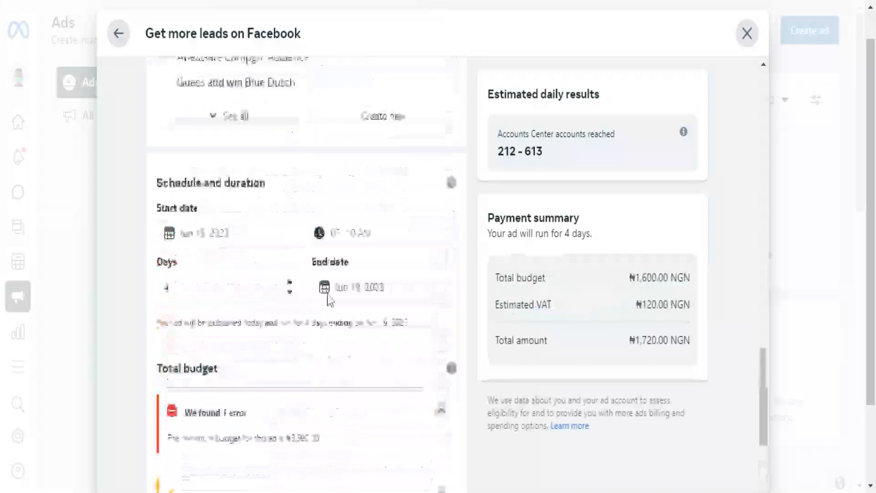
{"action": "scroll", "coordinate": [329, 299], "scroll_direction": "up", "scroll_amount": 15}
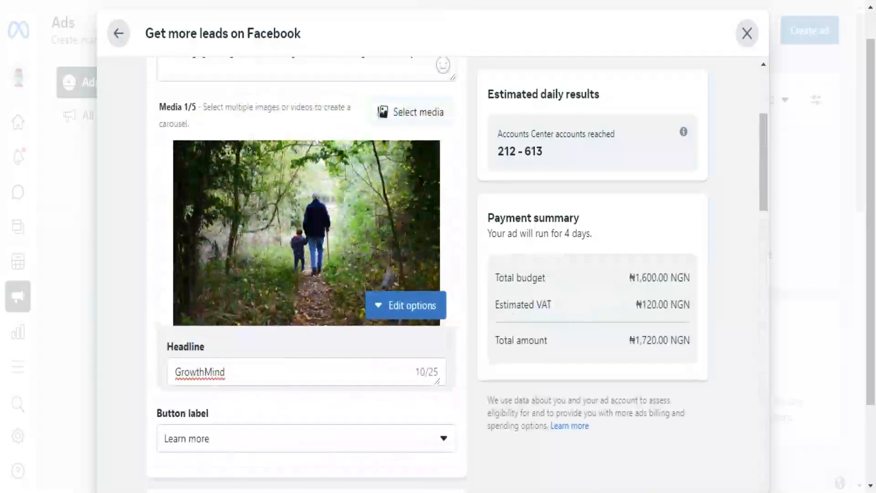
{"action": "scroll", "coordinate": [327, 294], "scroll_direction": "down", "scroll_amount": 10}
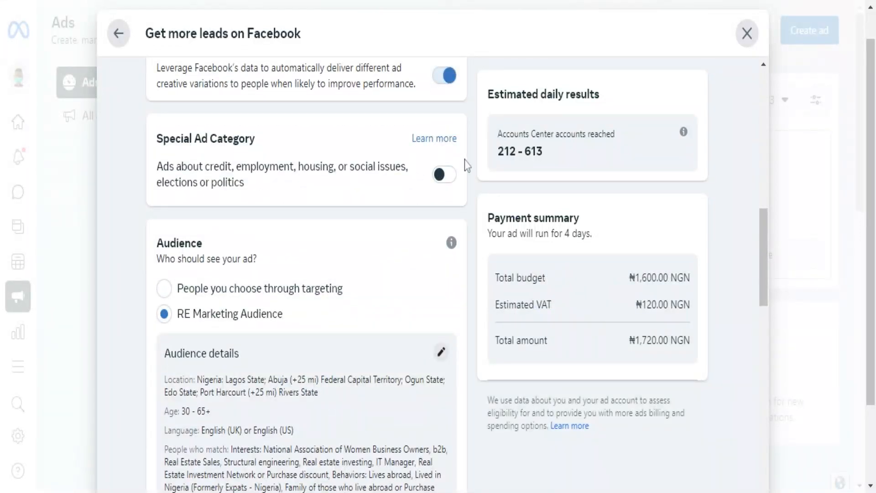
{"action": "left_click", "coordinate": [443, 175]}
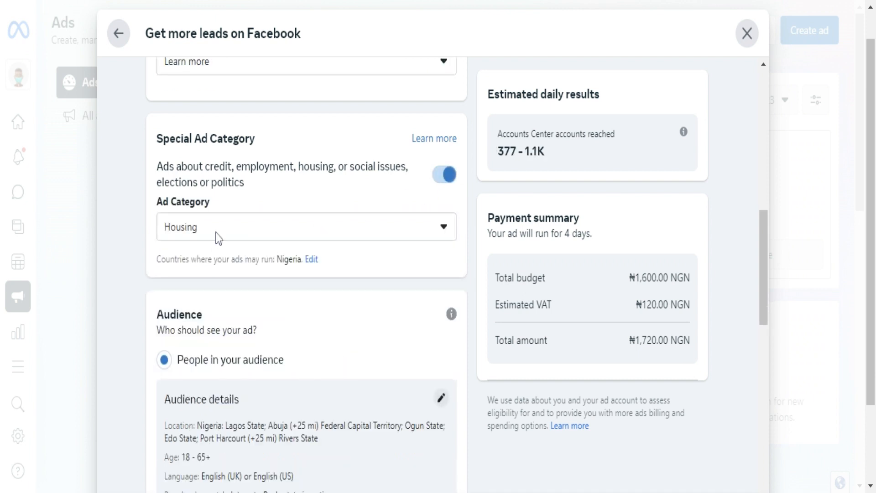
Review the adjusted audience details, open them for editing and set the minimum age to 28.
{"action": "scroll", "coordinate": [242, 281], "scroll_direction": "down", "scroll_amount": 5}
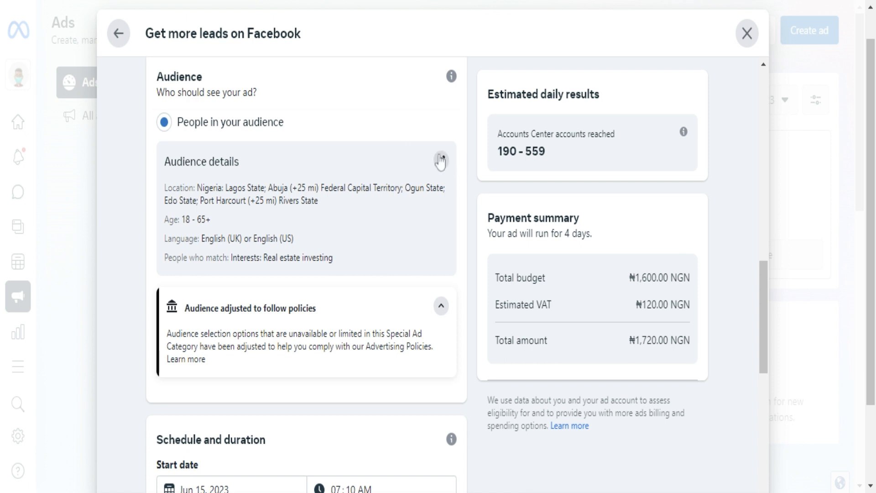
{"action": "scroll", "coordinate": [367, 172], "scroll_direction": "up", "scroll_amount": 5}
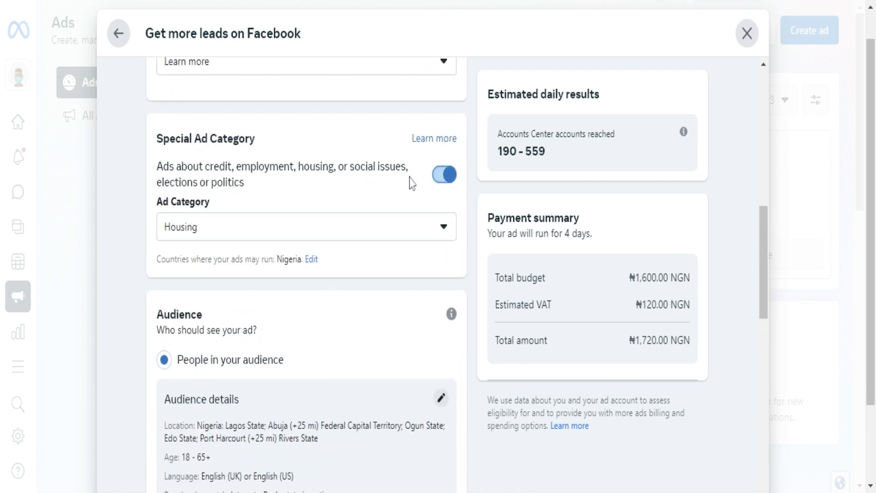
{"action": "scroll", "coordinate": [351, 215], "scroll_direction": "down", "scroll_amount": 5}
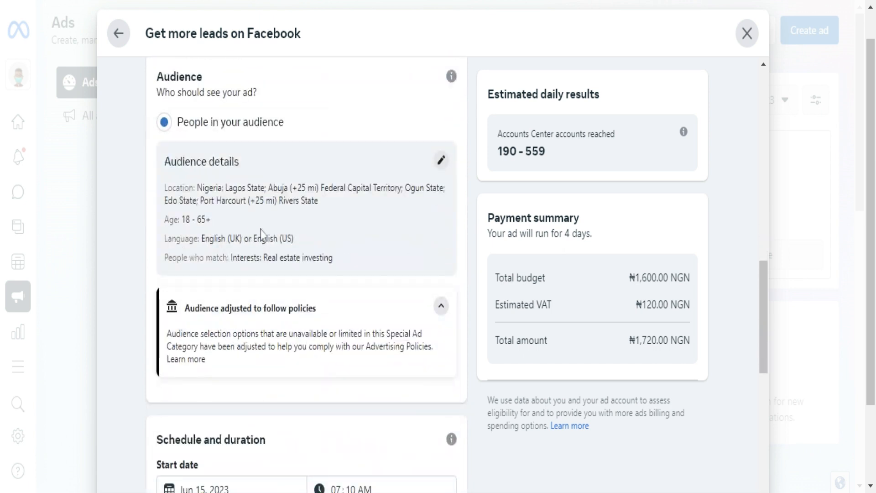
{"action": "scroll", "coordinate": [225, 231], "scroll_direction": "down", "scroll_amount": 3}
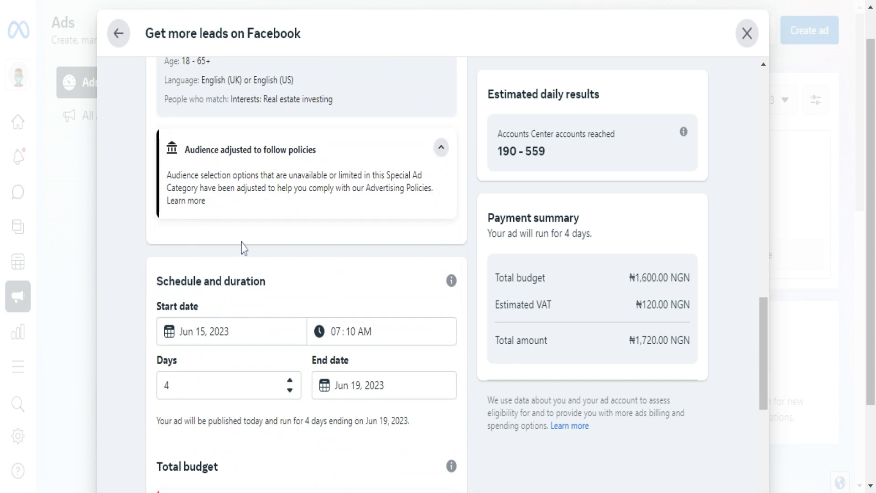
{"action": "scroll", "coordinate": [243, 246], "scroll_direction": "up", "scroll_amount": 3}
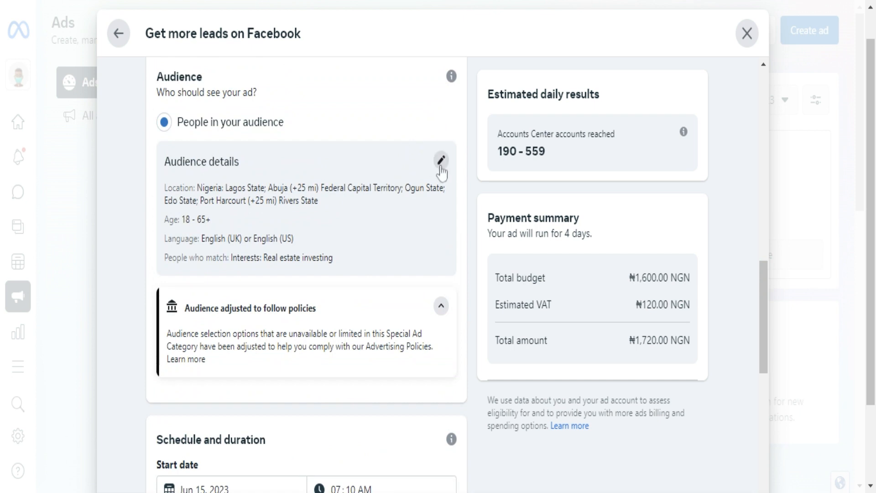
{"action": "left_click", "coordinate": [440, 172]}
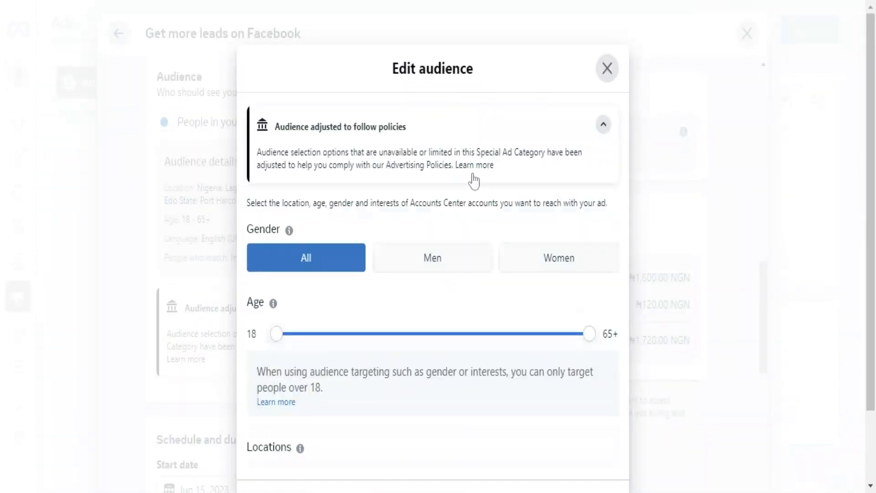
{"action": "scroll", "coordinate": [442, 179], "scroll_direction": "down", "scroll_amount": 3}
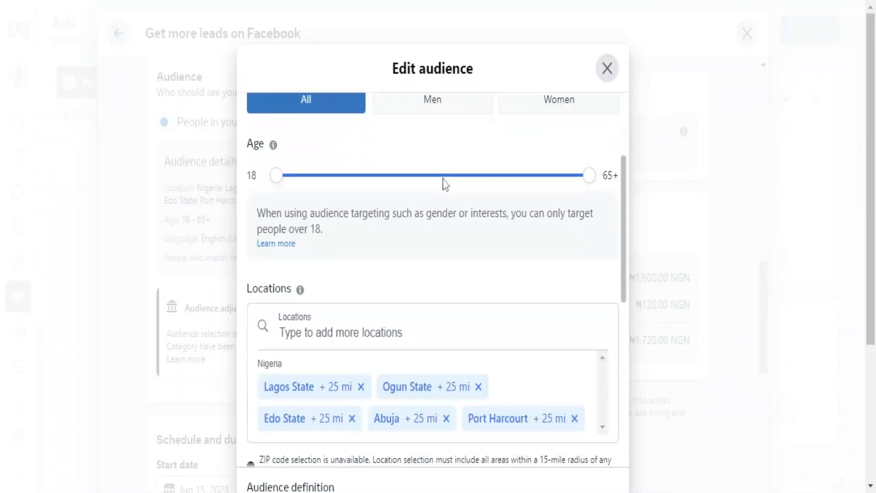
{"action": "left_click_drag", "start_coordinate": [275, 179], "coordinate": [349, 184]}
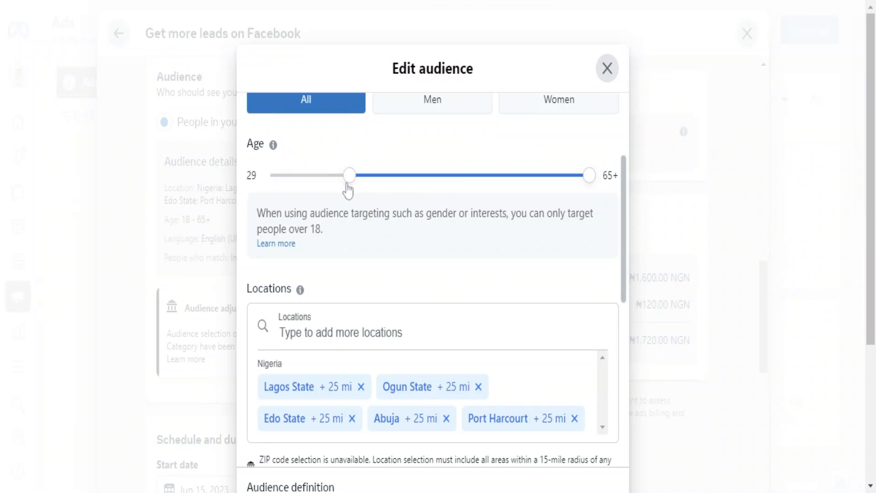
{"action": "left_click_drag", "start_coordinate": [345, 188], "coordinate": [342, 187]}
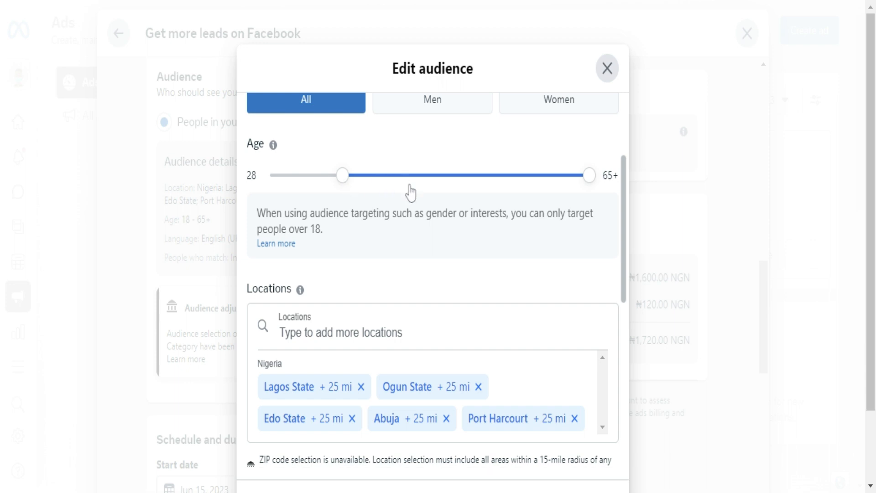
Add Anambra State to the audience's targeted locations.
{"action": "scroll", "coordinate": [412, 191], "scroll_direction": "up", "scroll_amount": 3}
{"action": "scroll", "coordinate": [413, 190], "scroll_direction": "down", "scroll_amount": 6}
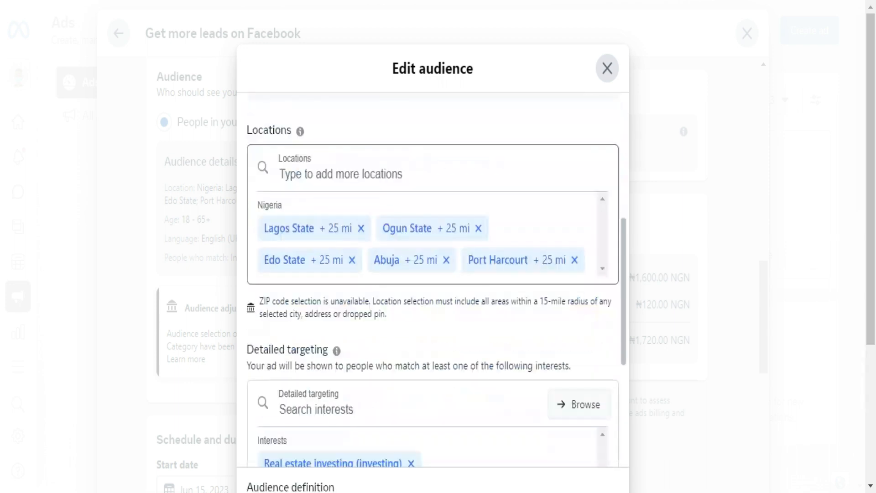
{"action": "scroll", "coordinate": [432, 279], "scroll_direction": "down", "scroll_amount": 2}
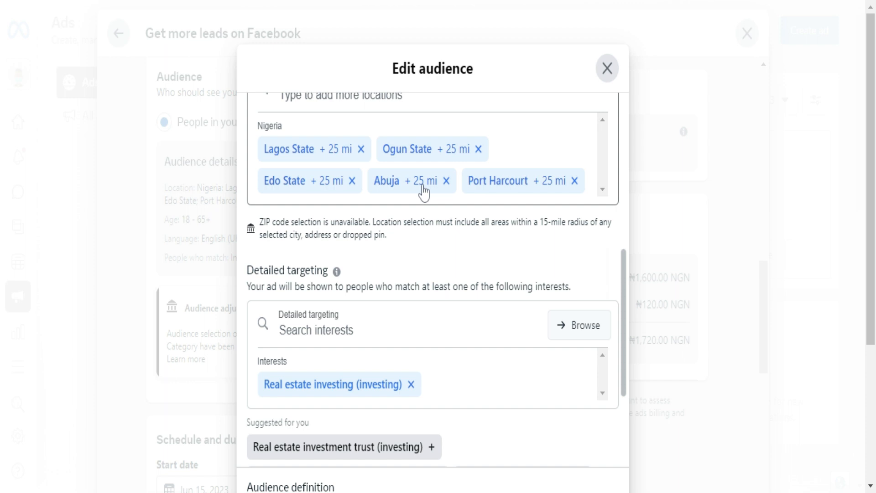
{"action": "scroll", "coordinate": [423, 192], "scroll_direction": "up", "scroll_amount": 3}
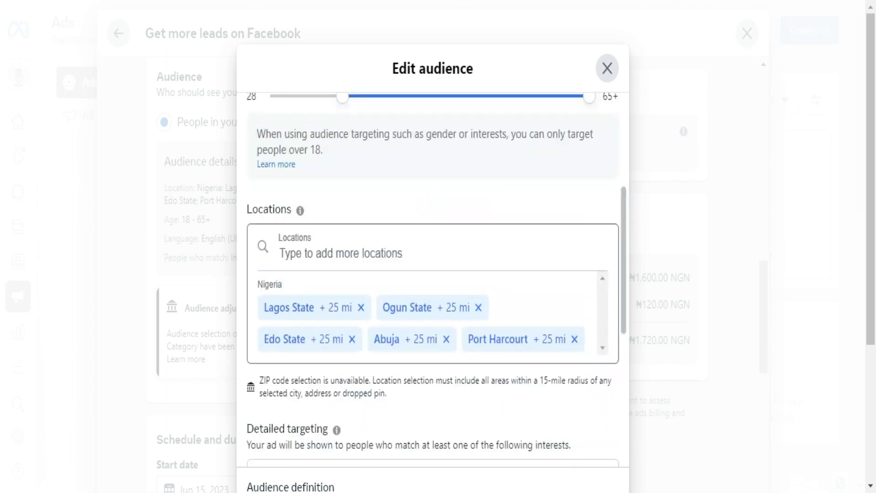
{"action": "left_click", "coordinate": [367, 249]}
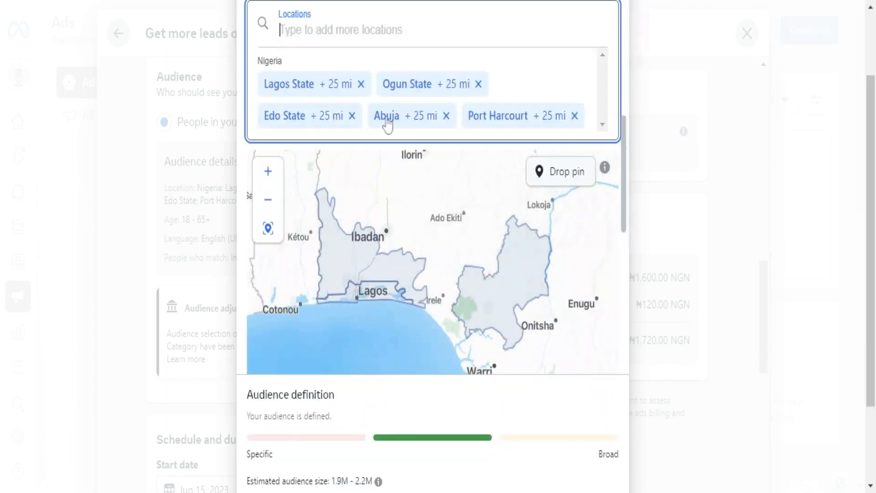
{"action": "type", "text": "Ananmbr"}
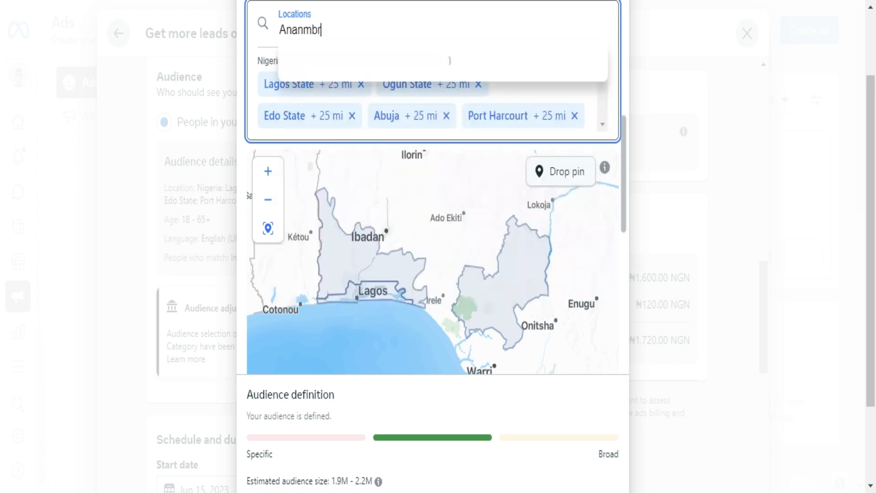
{"action": "type", "text": "a"}
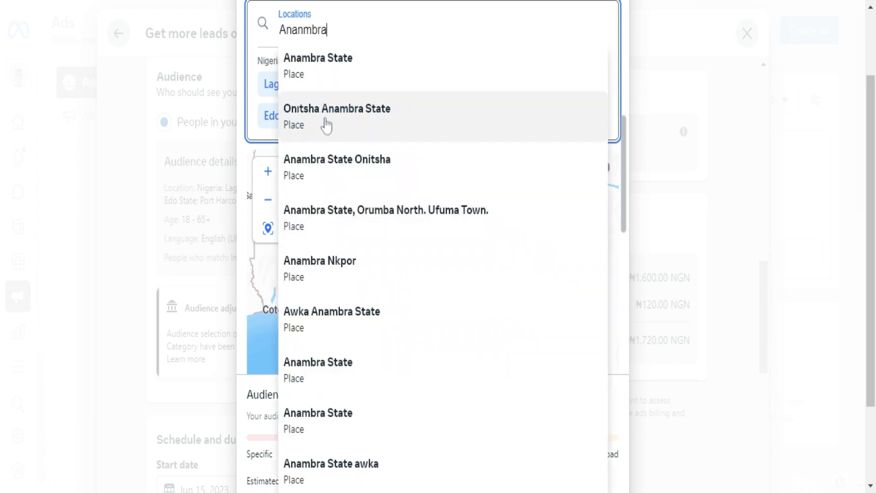
{"action": "left_click", "coordinate": [336, 75]}
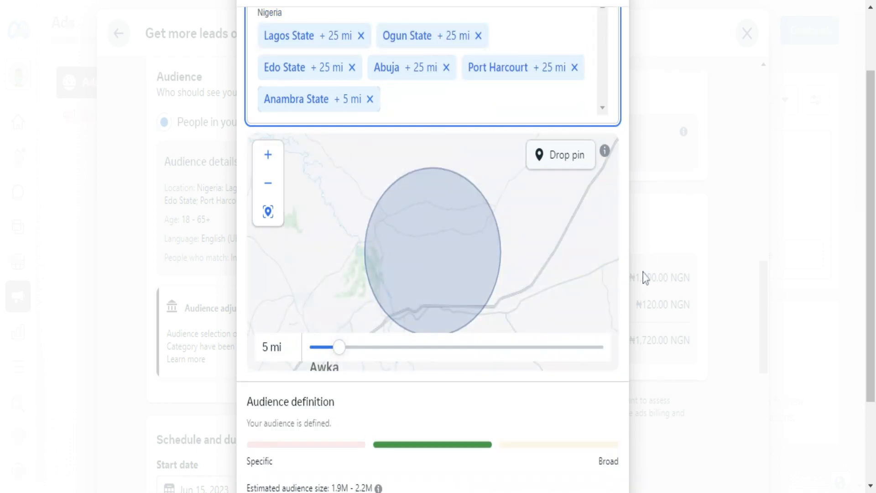
Add the suggested interests Real property, Commercial property, Creative real estate investing and Starter home to the detailed targeting.
{"action": "scroll", "coordinate": [493, 383], "scroll_direction": "down", "scroll_amount": 3}
{"action": "scroll", "coordinate": [491, 381], "scroll_direction": "down", "scroll_amount": 5}
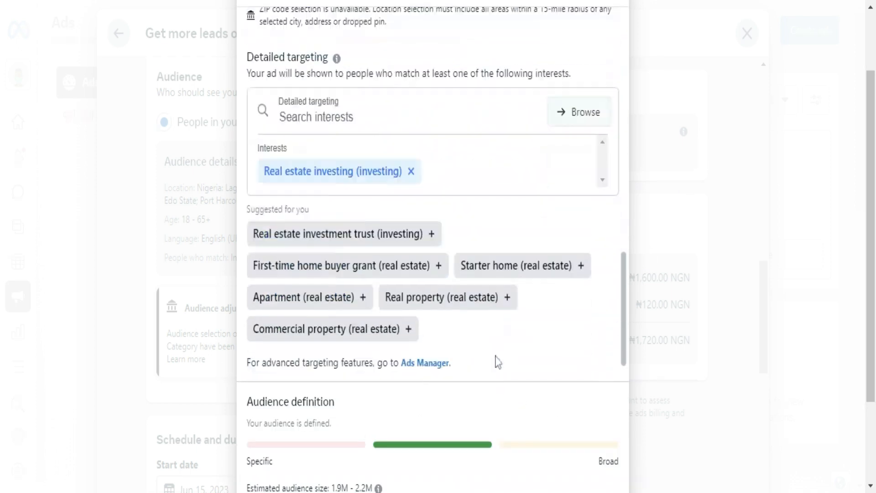
{"action": "scroll", "coordinate": [503, 299], "scroll_direction": "down", "scroll_amount": 1}
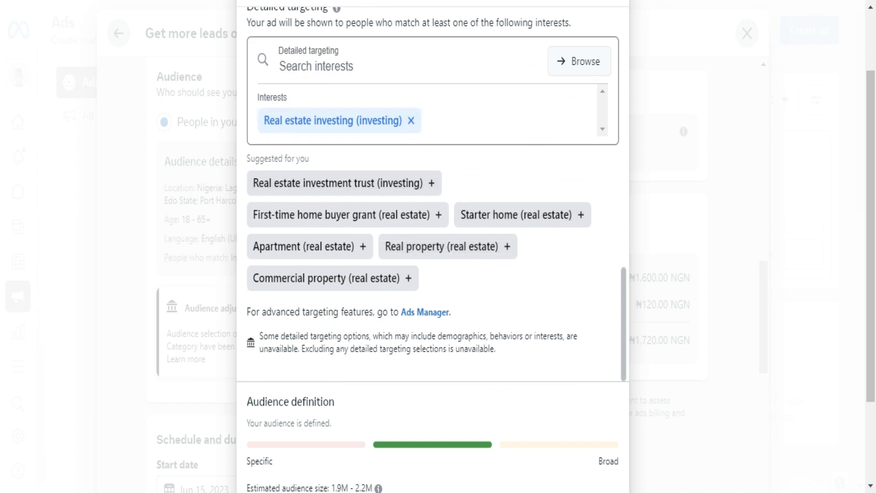
{"action": "scroll", "coordinate": [433, 191], "scroll_direction": "up", "scroll_amount": 2}
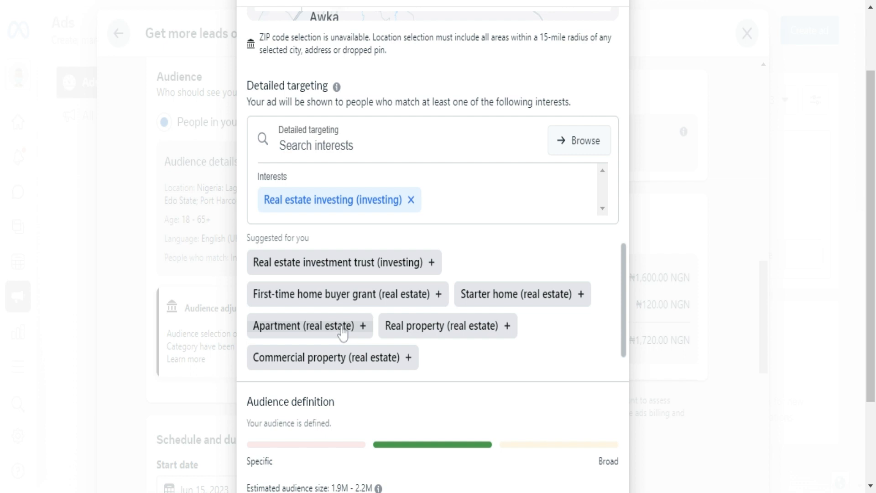
{"action": "left_click", "coordinate": [445, 330]}
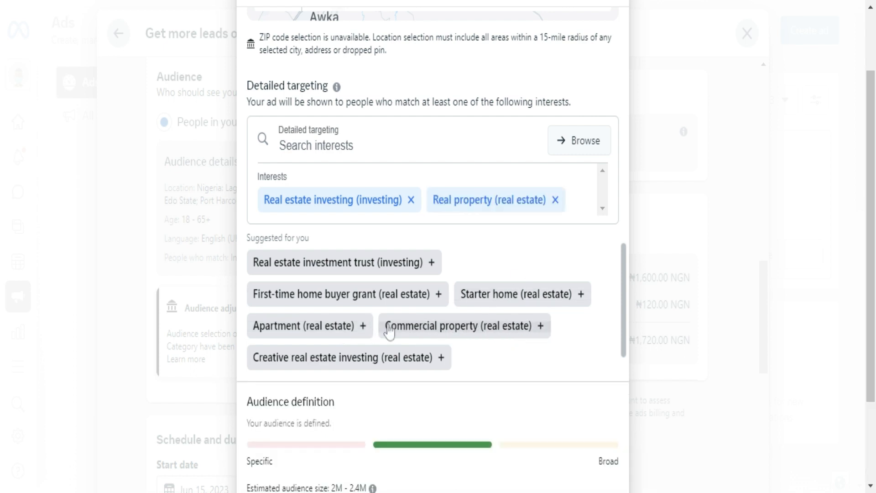
{"action": "left_click", "coordinate": [443, 338]}
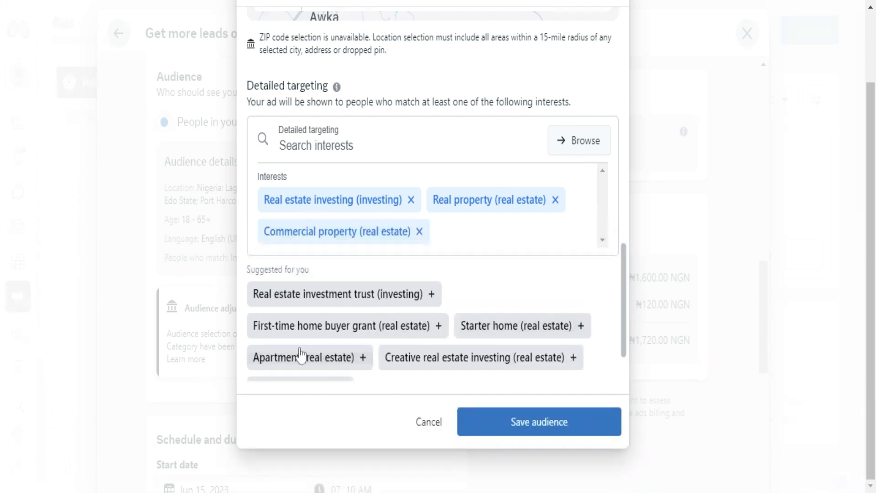
{"action": "scroll", "coordinate": [397, 338], "scroll_direction": "down", "scroll_amount": 3}
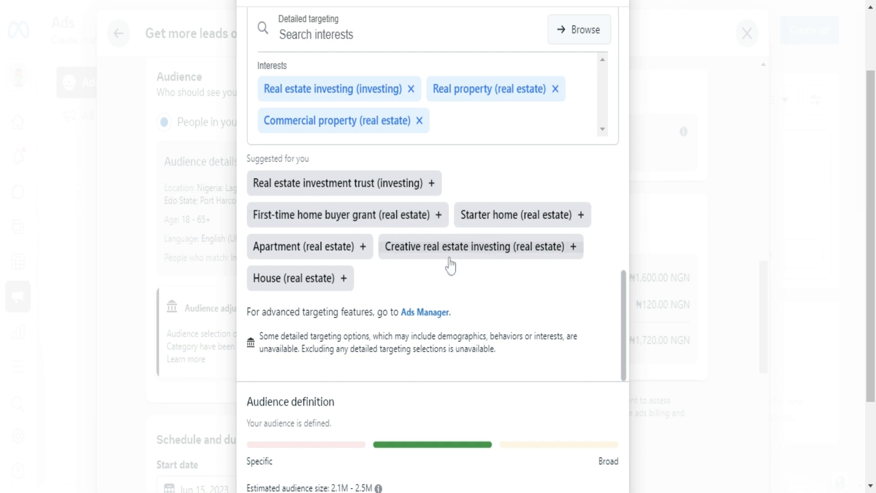
{"action": "left_click", "coordinate": [466, 250]}
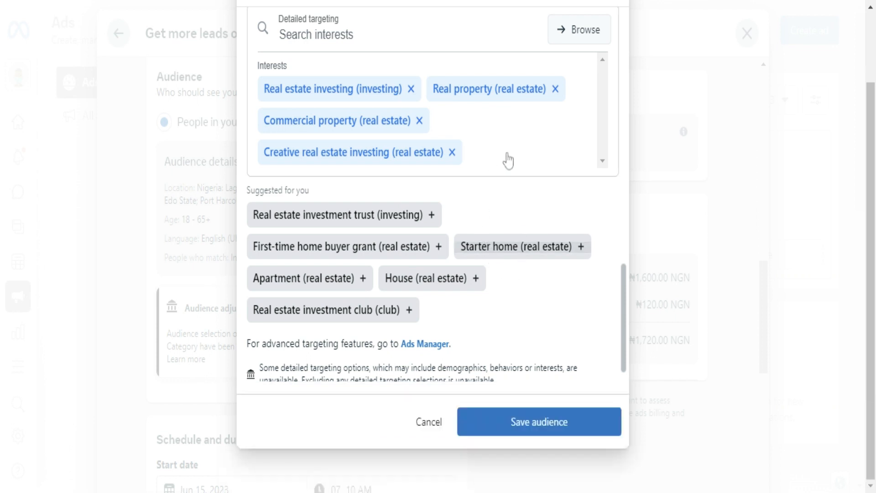
{"action": "left_click", "coordinate": [506, 248]}
Search the detailed targeting interests for "chief executive officer" and clear the search.
{"action": "scroll", "coordinate": [507, 247], "scroll_direction": "up", "scroll_amount": 3}
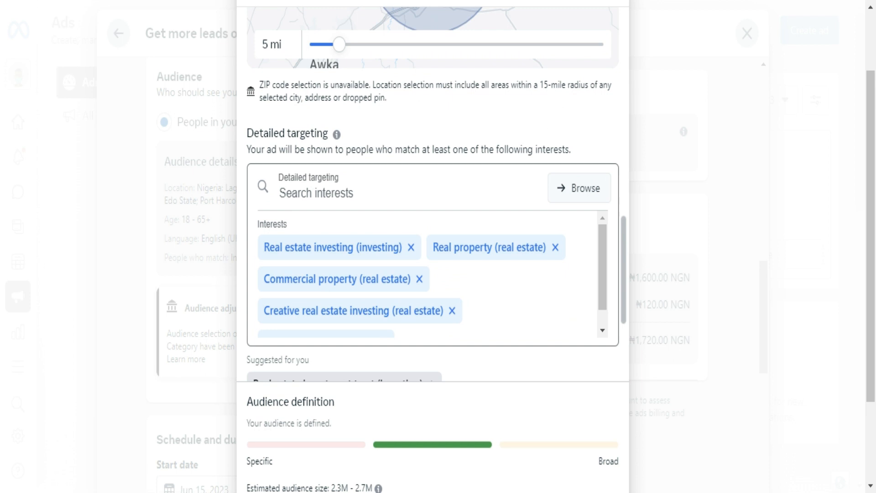
{"action": "left_click", "coordinate": [341, 208]}
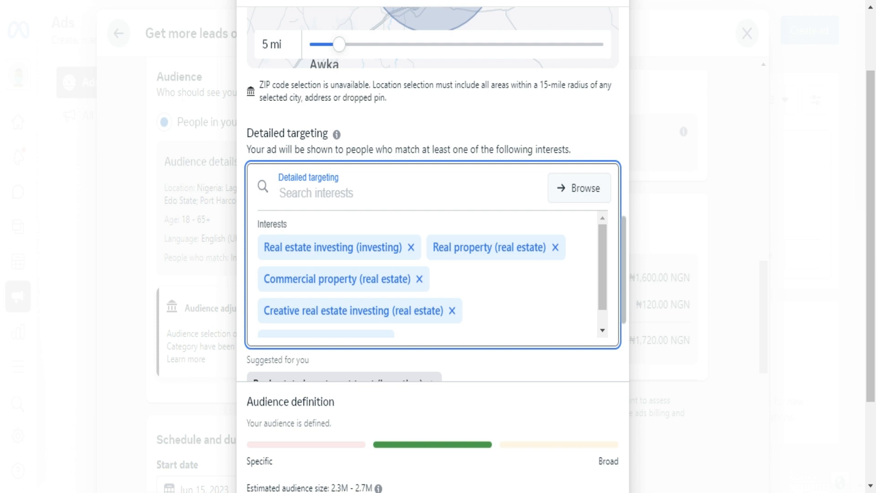
{"action": "type", "text": "chief "}
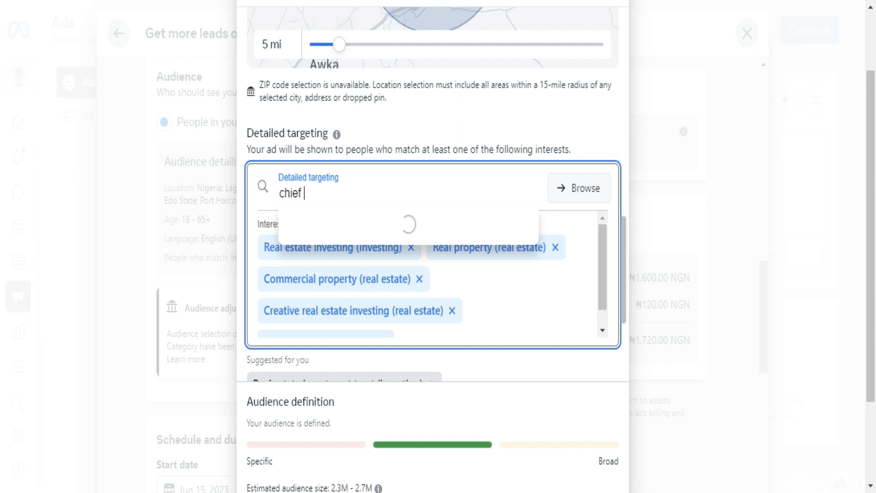
{"action": "type", "text": "executive o"}
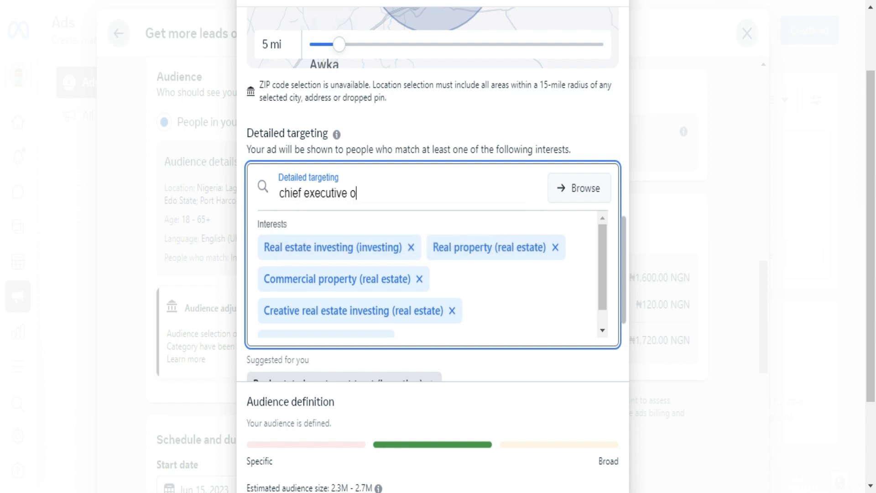
{"action": "type", "text": "fficer"}
{"action": "scroll", "coordinate": [428, 251], "scroll_direction": "down", "scroll_amount": 2}
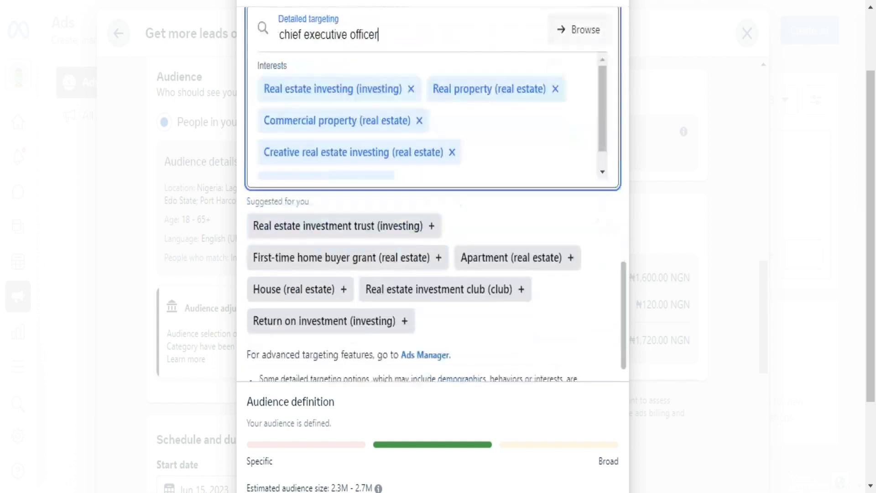
{"action": "scroll", "coordinate": [429, 251], "scroll_direction": "up", "scroll_amount": 3}
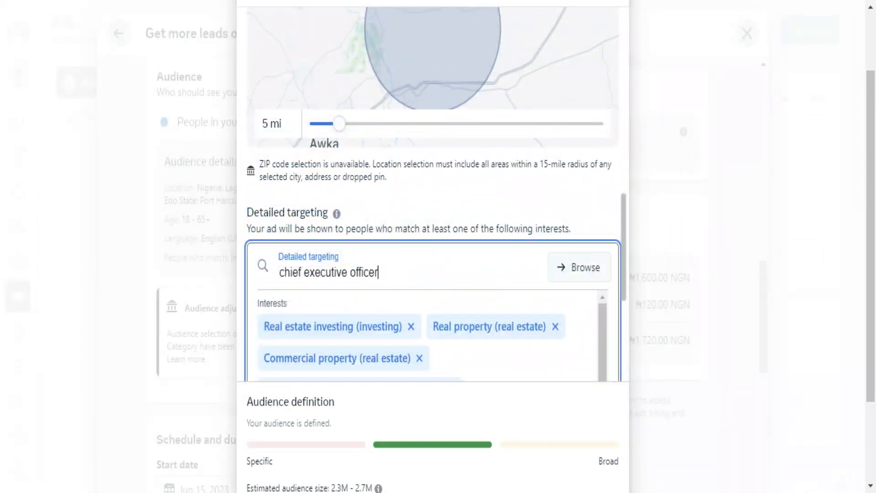
{"action": "key", "text": "BackSpace"}
{"action": "key", "text": "BackSpace"}
{"action": "key", "text": "BackSpace"}
{"action": "key", "text": "BackSpace"}
{"action": "key", "text": "BackSpace"}
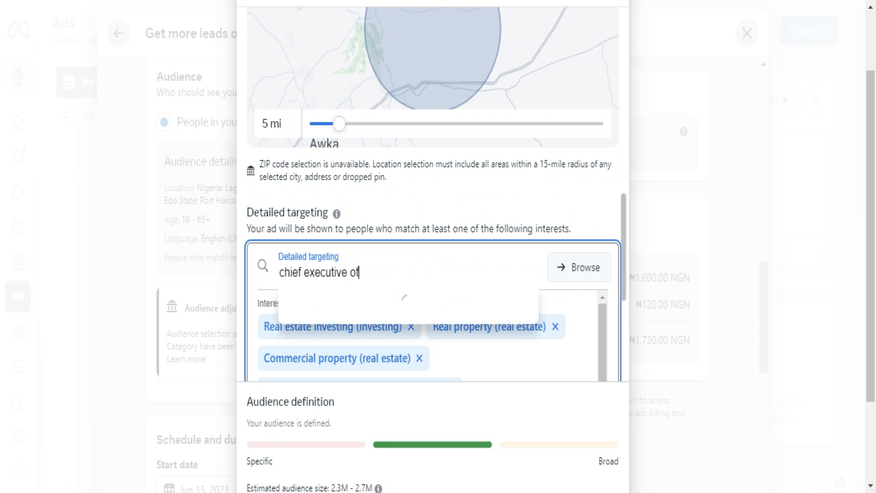
{"action": "key", "text": "BackSpace"}
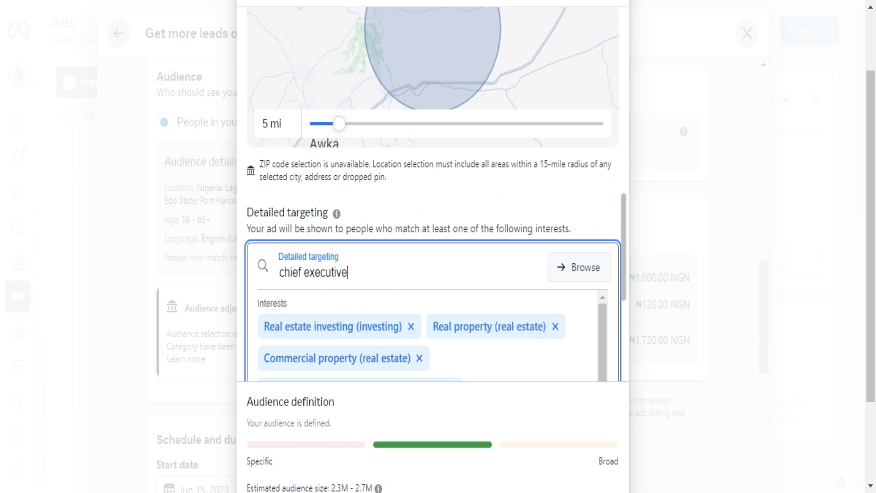
{"action": "key", "text": "BackSpace"}
{"action": "key", "text": "BackSpace"}
{"action": "key", "text": "BackSpace"}
{"action": "key", "text": "BackSpace"}
{"action": "key", "text": "BackSpace"}
{"action": "key", "text": "BackSpace"}
{"action": "key", "text": "BackSpace"}
{"action": "key", "text": "BackSpace"}
{"action": "key", "text": "BackSpace"}
{"action": "key", "text": "BackSpace"}
{"action": "key", "text": "BackSpace"}
{"action": "key", "text": "BackSpace"}
{"action": "key", "text": "BackSpace"}
{"action": "key", "text": "BackSpace"}
{"action": "key", "text": "BackSpace"}
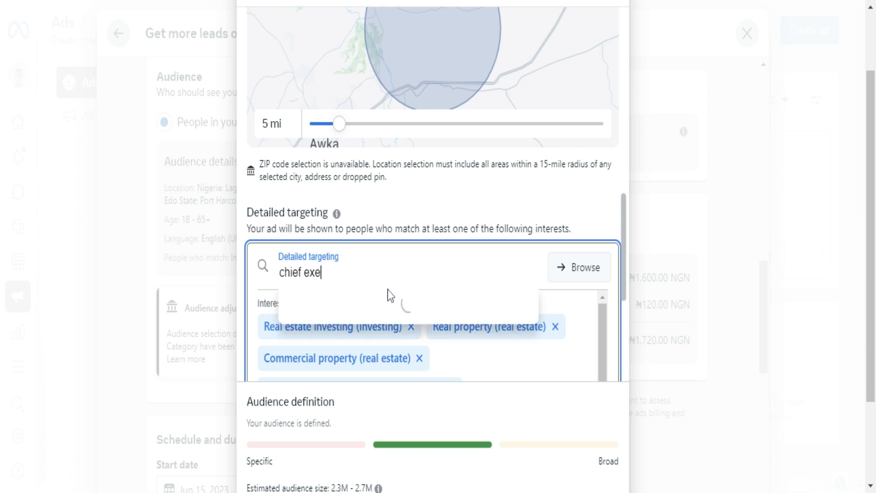
Search the detailed targeting interests for "business manager" and clear the search.
{"action": "scroll", "coordinate": [403, 293], "scroll_direction": "down", "scroll_amount": 5}
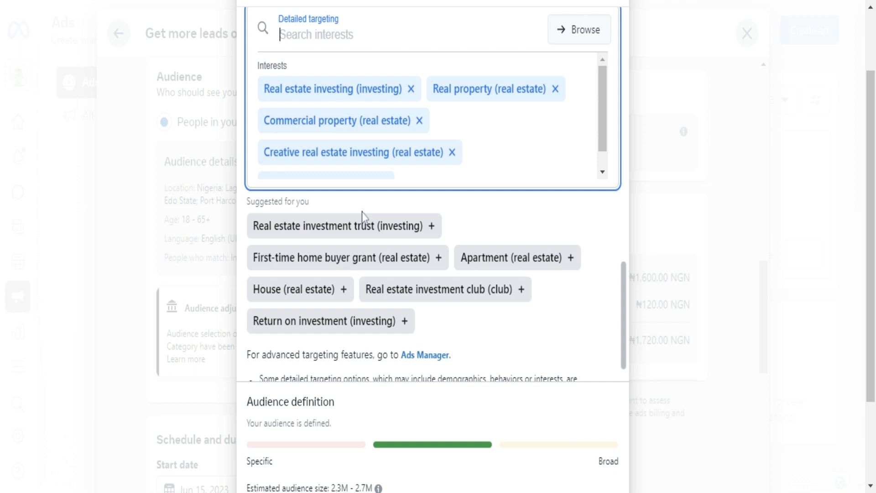
{"action": "type", "text": "bus"}
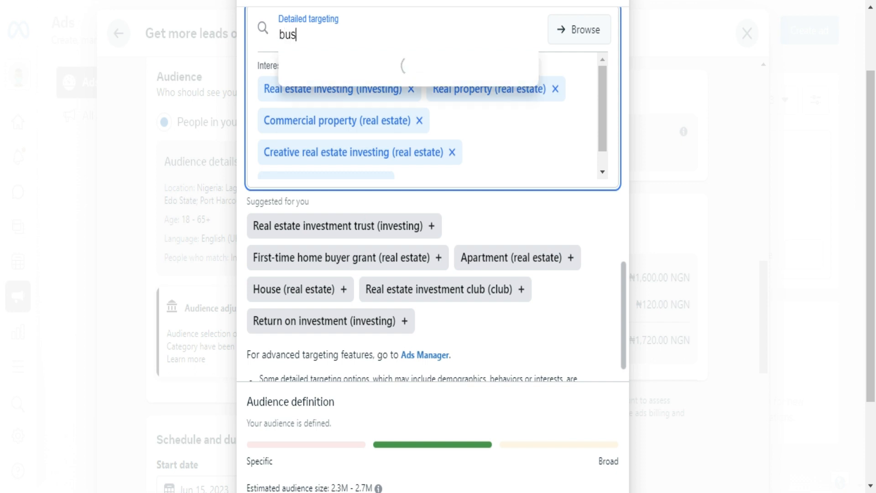
{"action": "type", "text": "iness manager"}
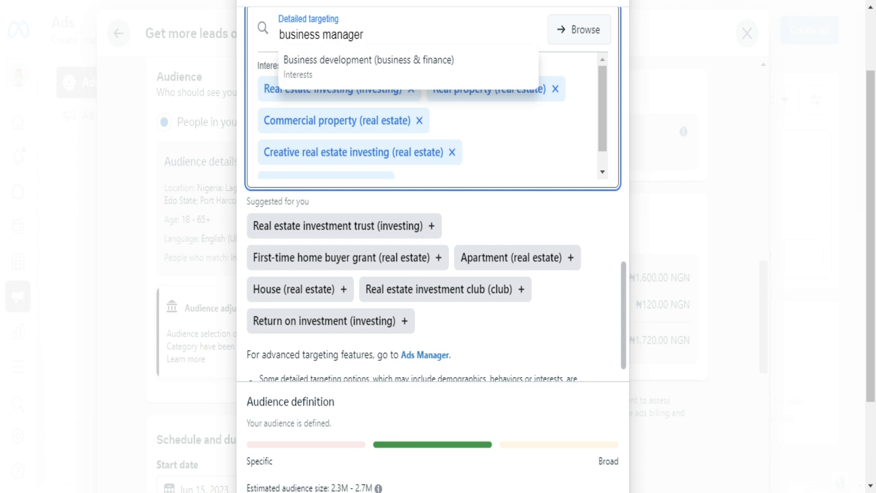
{"action": "key", "text": "shift+Left"}
{"action": "key", "text": "shift+Left"}
{"action": "key", "text": "shift+Left"}
{"action": "key", "text": "shift+Left"}
{"action": "key", "text": "shift+Left"}
{"action": "key", "text": "shift+Left"}
{"action": "key", "text": "shift+Left"}
{"action": "key", "text": "shift+Left"}
{"action": "key", "text": "shift+Left"}
{"action": "key", "text": "shift+Left"}
{"action": "key", "text": "shift+Left"}
{"action": "key", "text": "shift+Left"}
{"action": "key", "text": "shift+Left"}
{"action": "key", "text": "shift+Left"}
{"action": "key", "text": "shift+Left"}
{"action": "key", "text": "shift+Left"}
{"action": "key", "text": "BackSpace"}
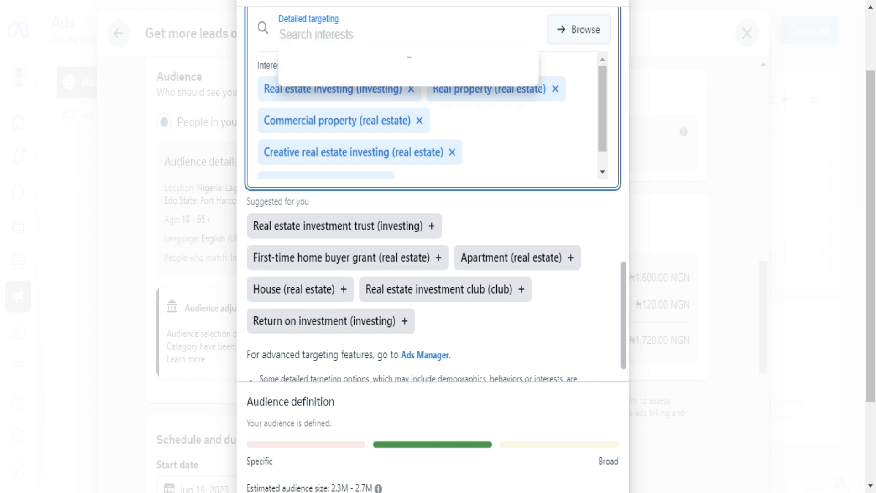
Browse the detailed targeting interest categories and return to the audience settings.
{"action": "scroll", "coordinate": [346, 137], "scroll_direction": "up", "scroll_amount": 3}
{"action": "left_click", "coordinate": [556, 189]}
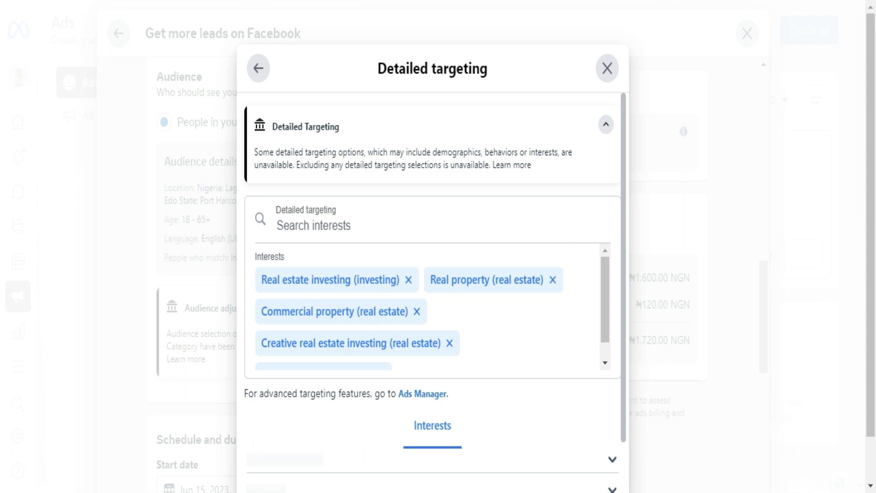
{"action": "left_click", "coordinate": [259, 68]}
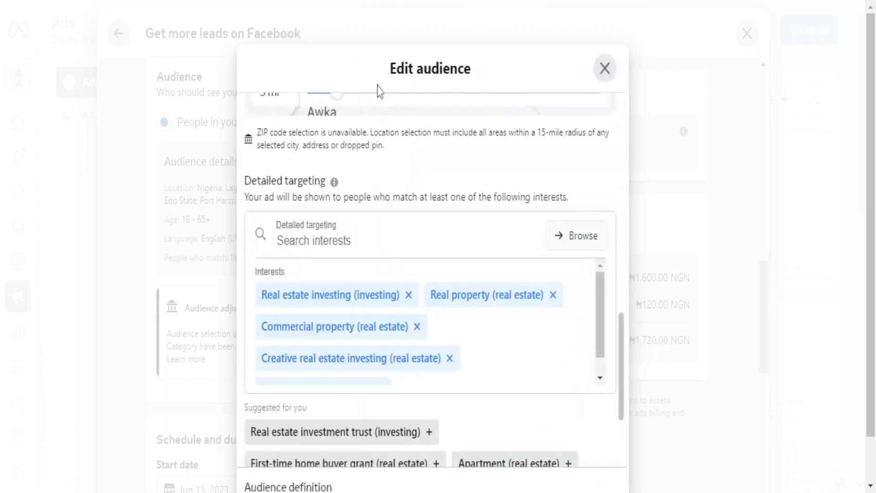
Review the edited audience's gender, age range, locations, map radius and selected interests.
{"action": "scroll", "coordinate": [431, 263], "scroll_direction": "up", "scroll_amount": 3}
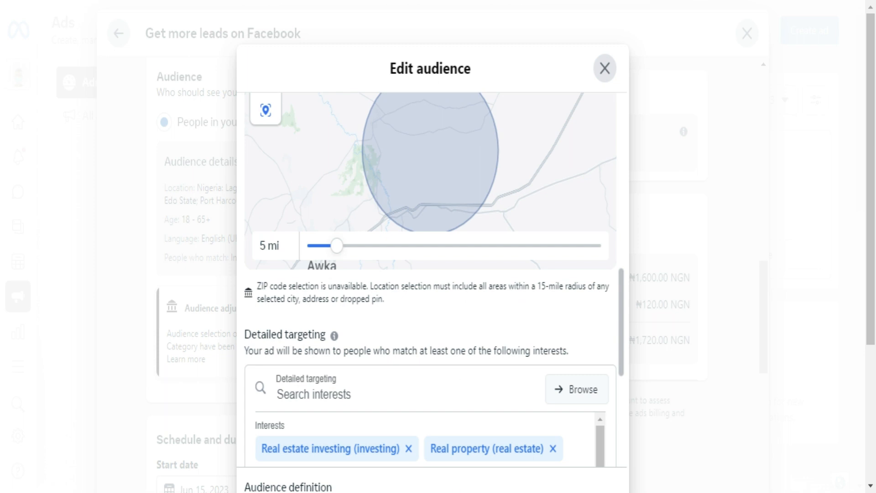
{"action": "scroll", "coordinate": [431, 274], "scroll_direction": "down", "scroll_amount": 7}
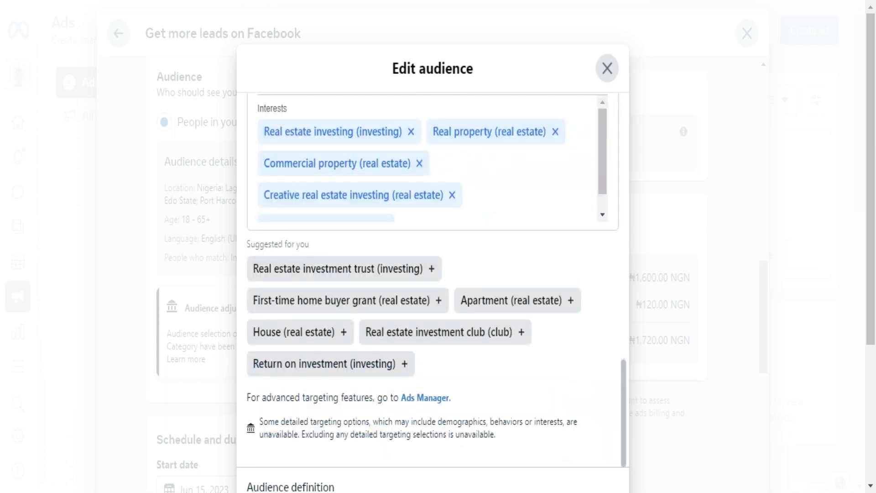
{"action": "scroll", "coordinate": [426, 319], "scroll_direction": "up", "scroll_amount": 10}
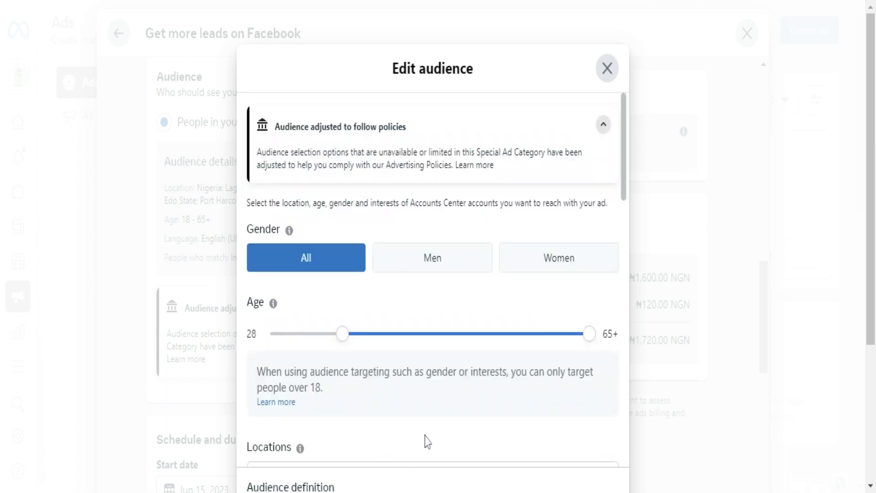
{"action": "scroll", "coordinate": [427, 441], "scroll_direction": "down", "scroll_amount": 7}
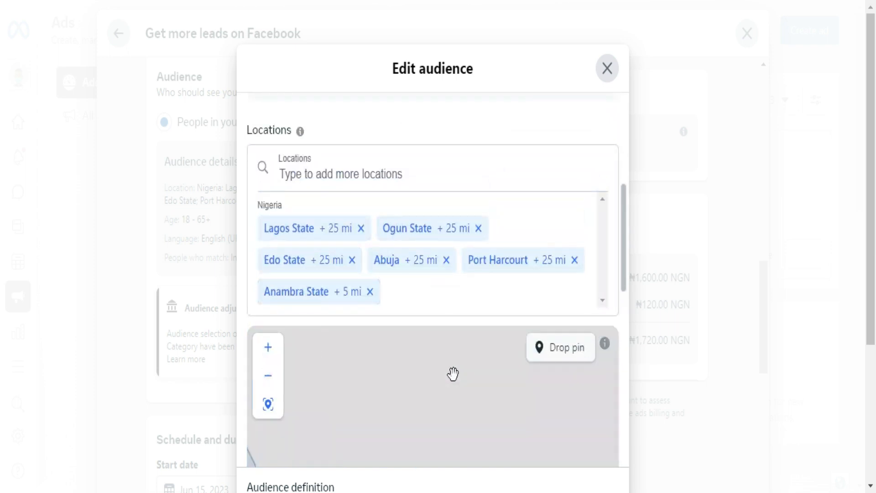
{"action": "scroll", "coordinate": [498, 166], "scroll_direction": "down", "scroll_amount": 5}
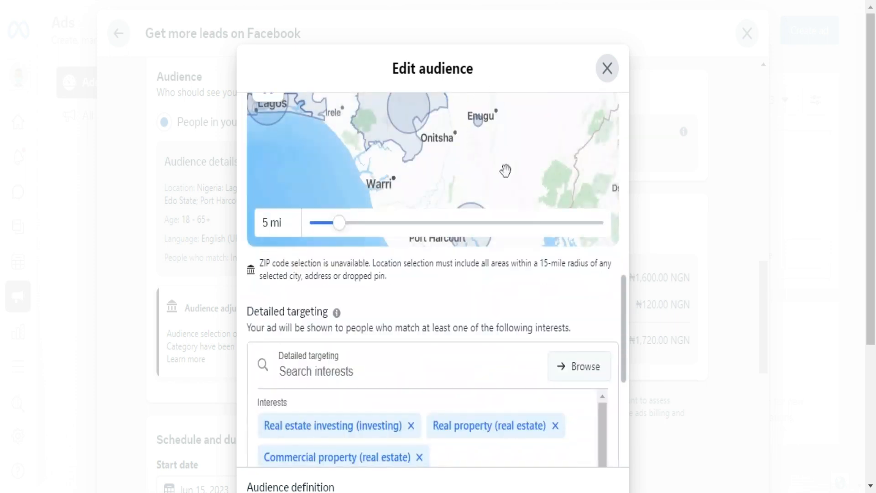
{"action": "scroll", "coordinate": [505, 171], "scroll_direction": "up", "scroll_amount": 3}
{"action": "scroll", "coordinate": [466, 324], "scroll_direction": "up", "scroll_amount": 1}
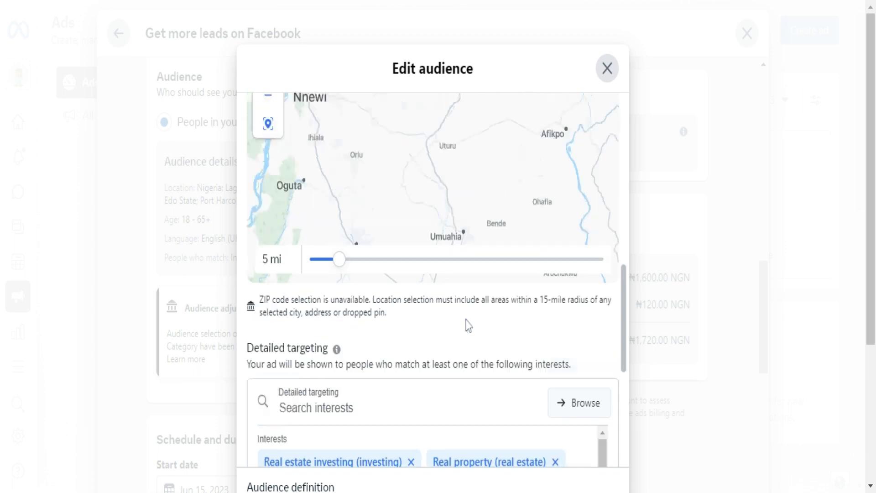
Search the detailed targeting interests for "Chief" and clear the search.
{"action": "scroll", "coordinate": [467, 324], "scroll_direction": "up", "scroll_amount": 5}
{"action": "scroll", "coordinate": [467, 324], "scroll_direction": "down", "scroll_amount": 8}
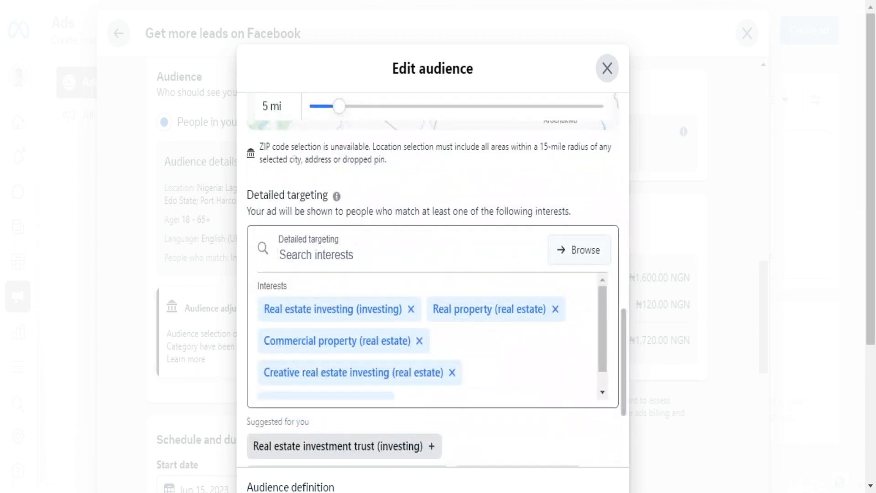
{"action": "left_click", "coordinate": [353, 254]}
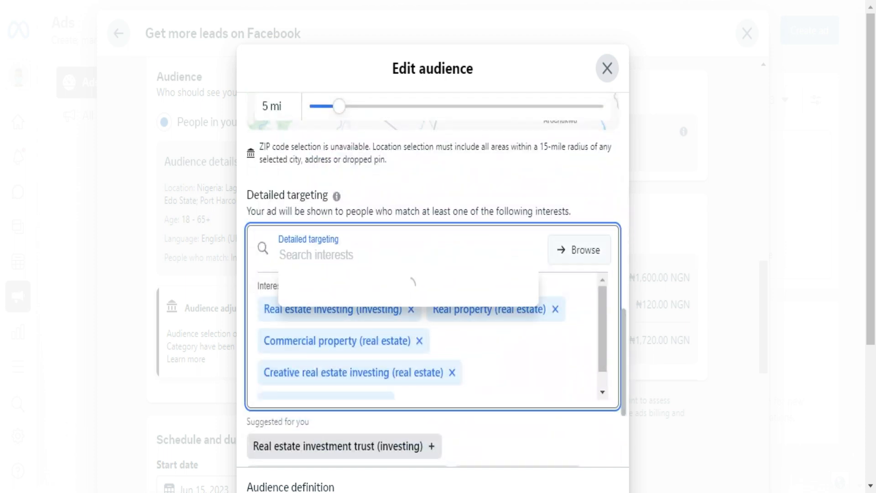
{"action": "type", "text": "Chief"}
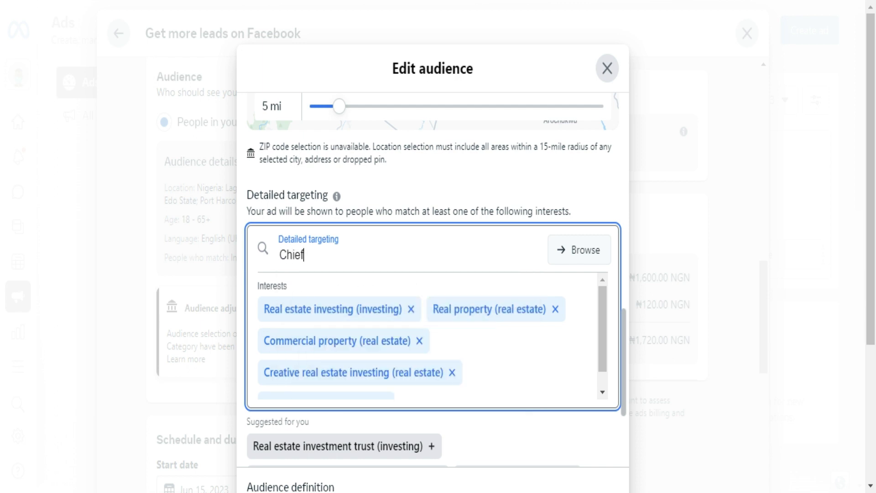
{"action": "key", "text": "BackSpace"}
{"action": "key", "text": "BackSpace"}
{"action": "key", "text": "BackSpace"}
{"action": "key", "text": "BackSpace"}
{"action": "key", "text": "BackSpace"}
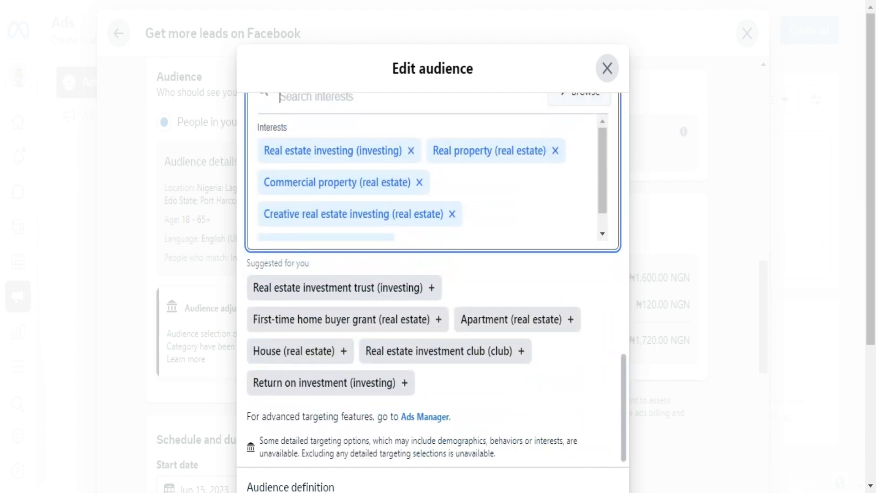
Examine the suggested interests, the selected interests and the browsable interest list of the detailed targeting.
{"action": "scroll", "coordinate": [571, 346], "scroll_direction": "down", "scroll_amount": 1}
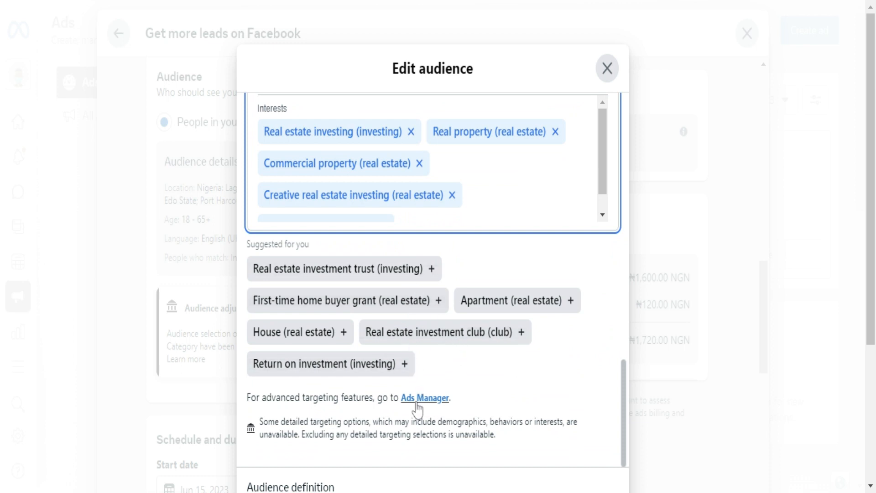
{"action": "scroll", "coordinate": [506, 193], "scroll_direction": "up", "scroll_amount": 3}
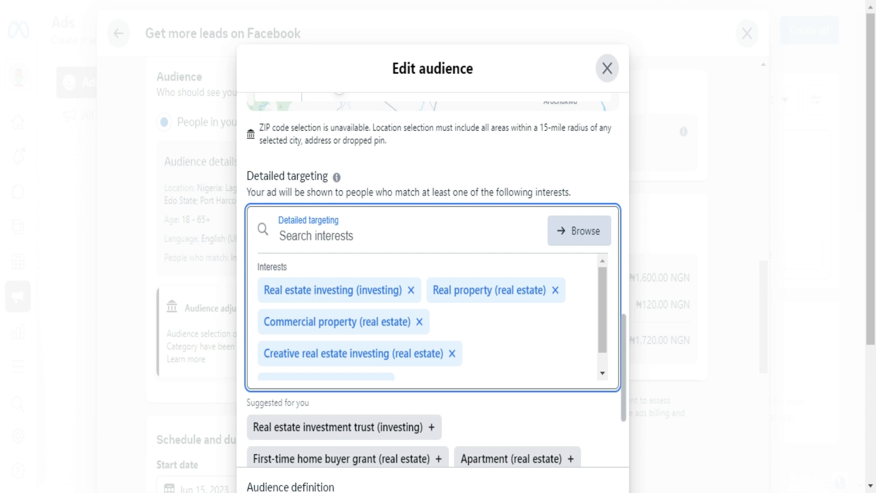
{"action": "left_click", "coordinate": [578, 230]}
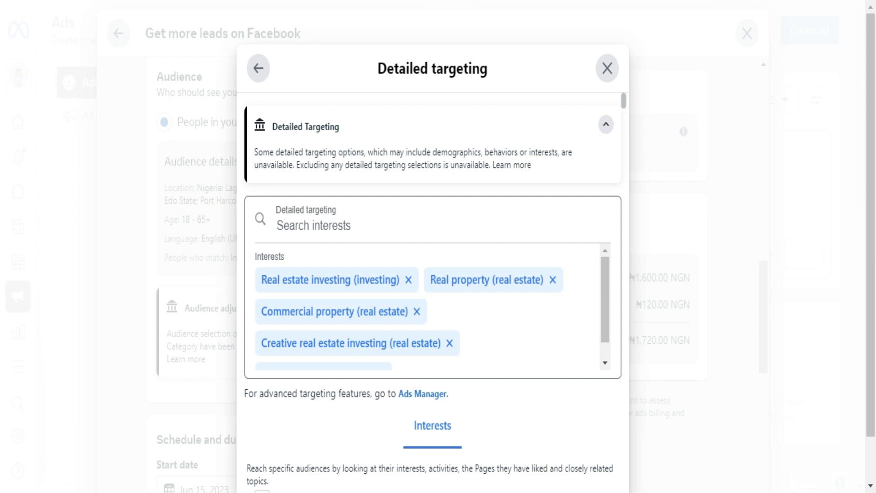
{"action": "scroll", "coordinate": [427, 307], "scroll_direction": "down", "scroll_amount": 1}
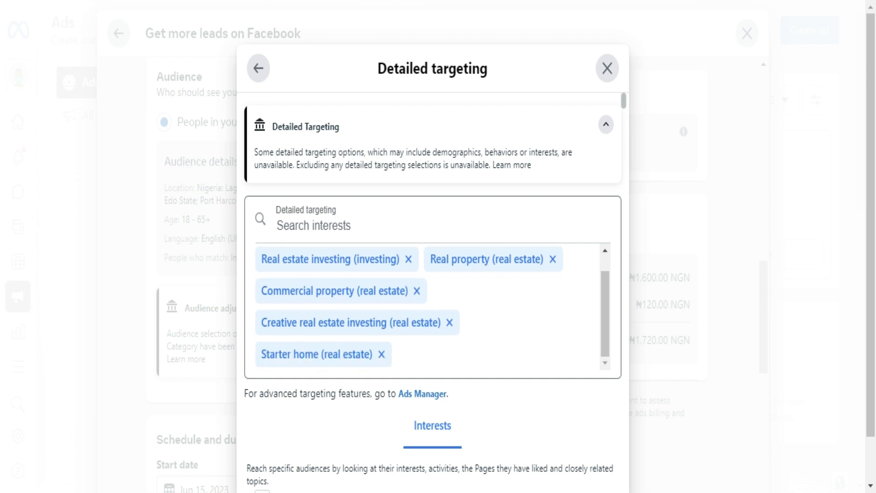
{"action": "scroll", "coordinate": [466, 304], "scroll_direction": "down", "scroll_amount": 6}
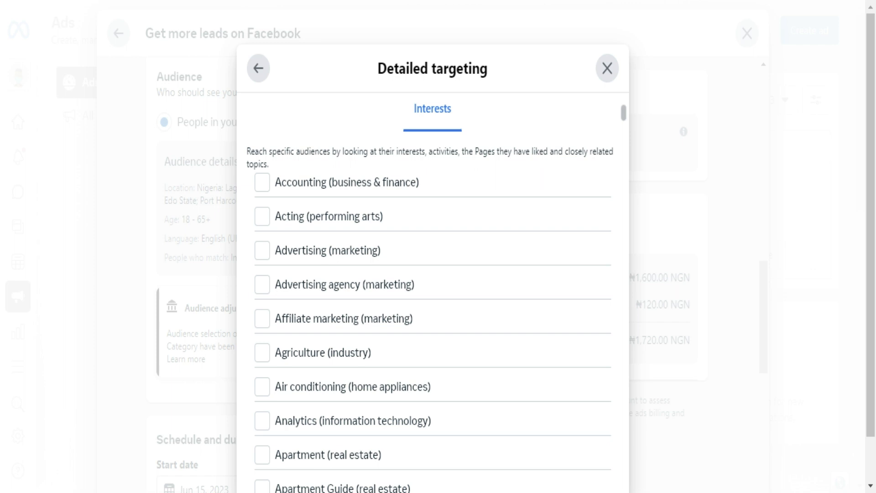
{"action": "scroll", "coordinate": [359, 275], "scroll_direction": "down", "scroll_amount": 20}
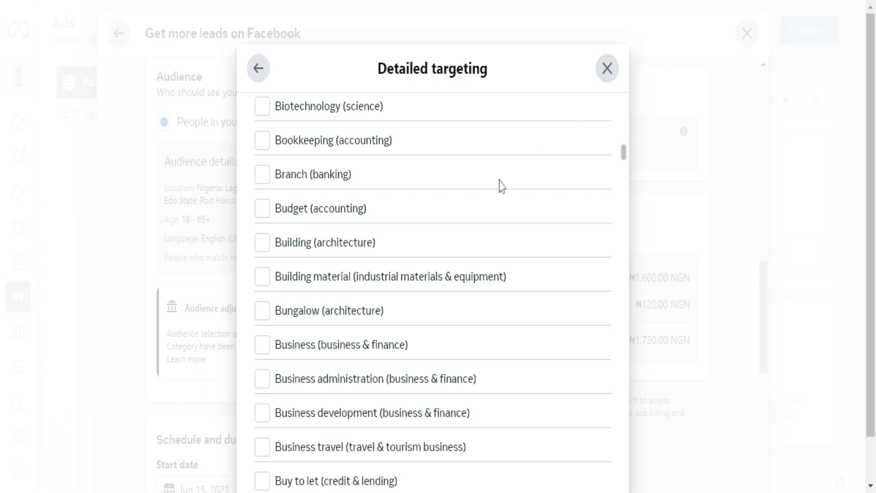
{"action": "scroll", "coordinate": [474, 211], "scroll_direction": "up", "scroll_amount": 15}
{"action": "scroll", "coordinate": [472, 213], "scroll_direction": "up", "scroll_amount": 5}
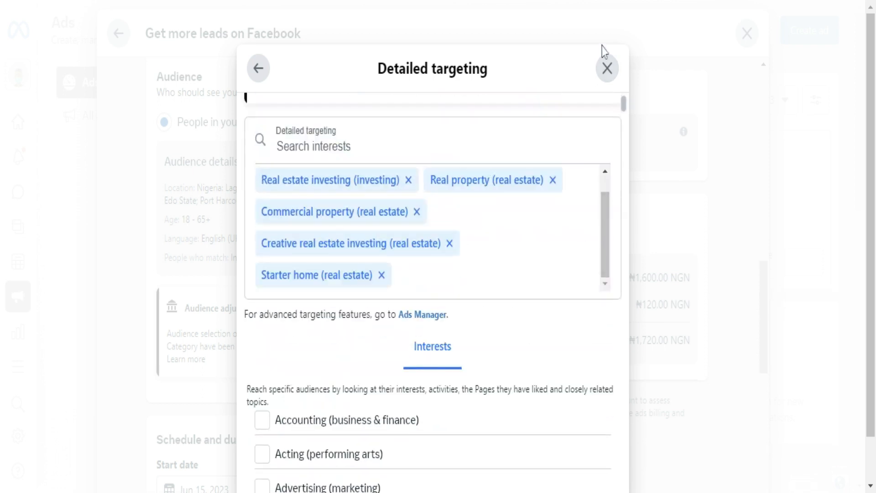
{"action": "scroll", "coordinate": [432, 292], "scroll_direction": "down", "scroll_amount": 4}
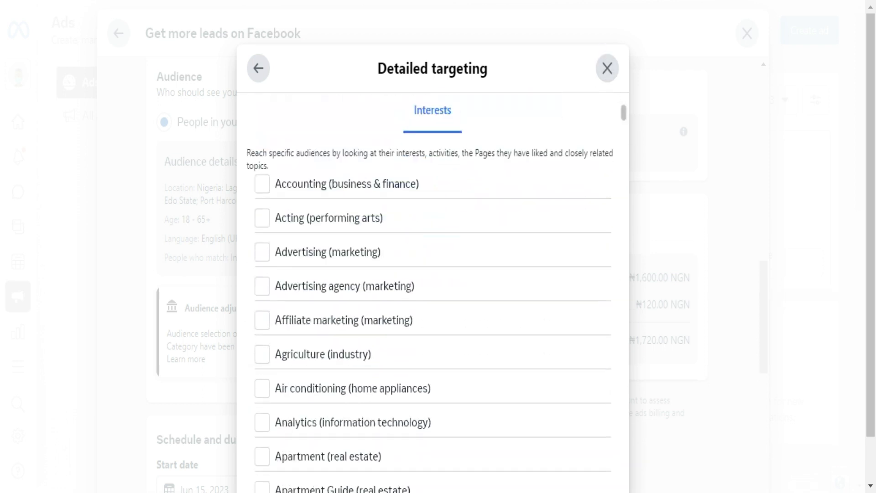
{"action": "scroll", "coordinate": [433, 292], "scroll_direction": "up", "scroll_amount": 6}
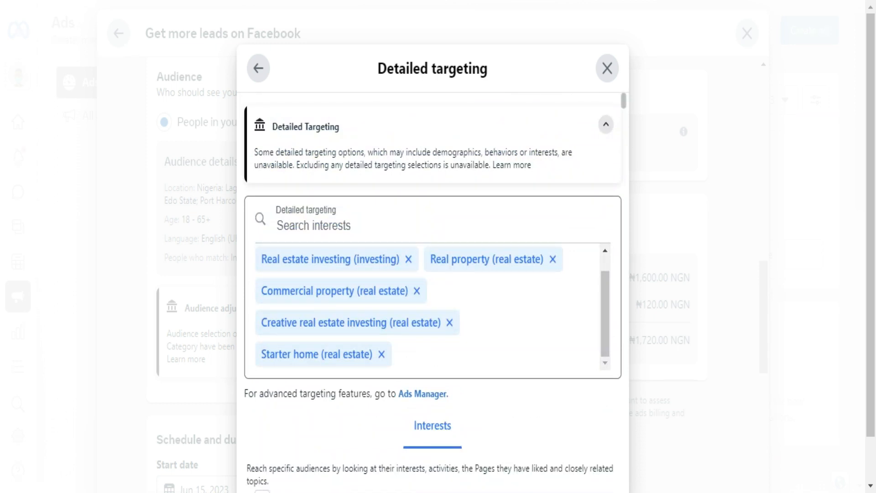
Search the detailed targeting interests for "real estate" and try to add Real estate investing (investing) from the suggestions.
{"action": "left_click", "coordinate": [314, 226]}
{"action": "type", "text": "r"}
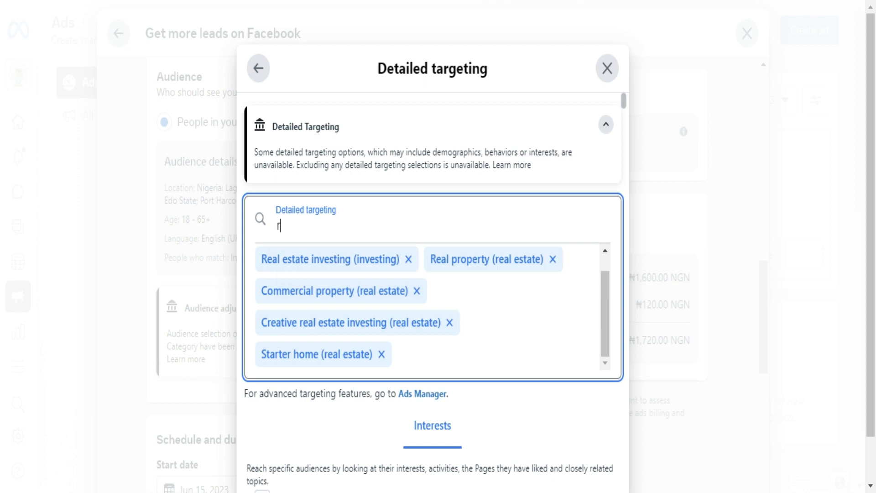
{"action": "type", "text": "eal esta"}
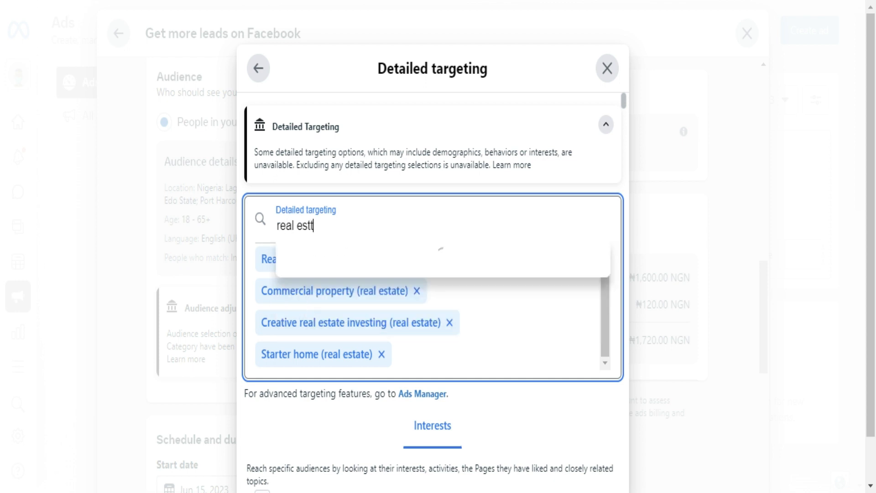
{"action": "type", "text": "te"}
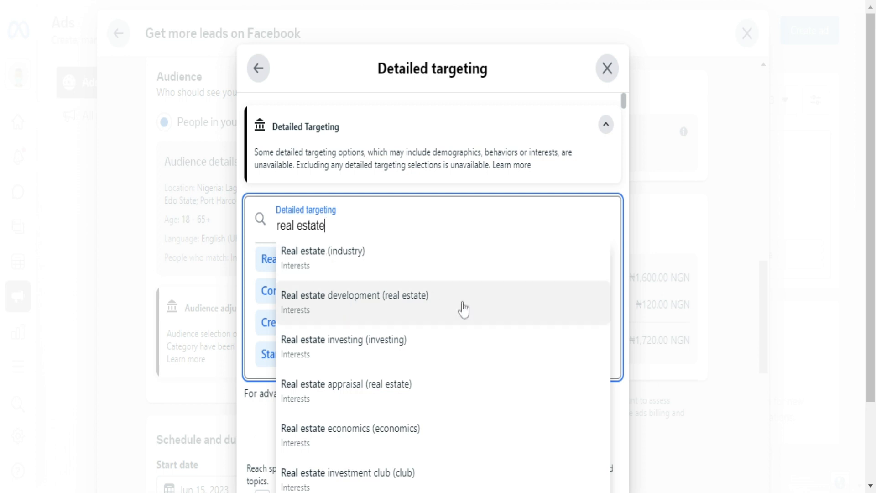
{"action": "scroll", "coordinate": [460, 315], "scroll_direction": "down", "scroll_amount": 2}
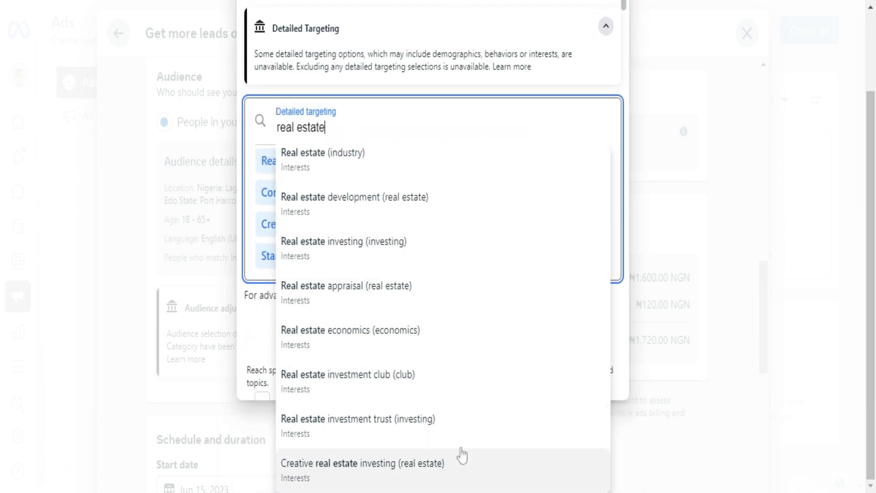
{"action": "left_click_drag", "start_coordinate": [326, 127], "coordinate": [276, 127]}
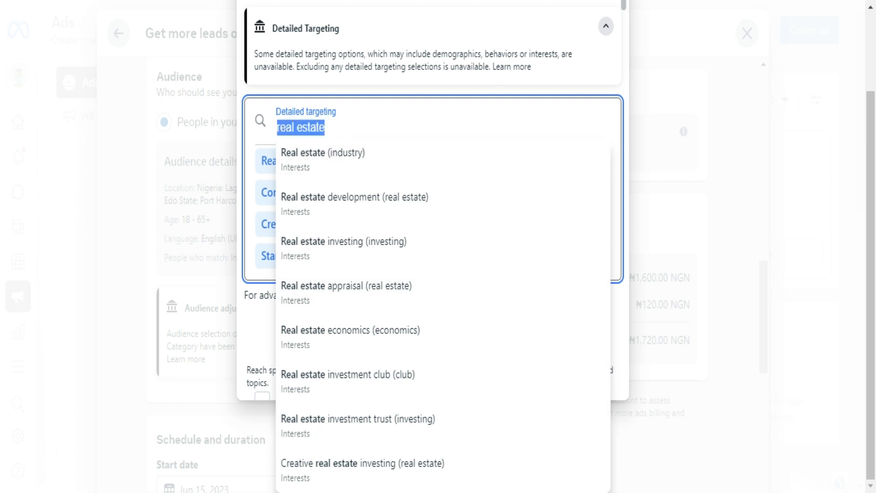
{"action": "left_click", "coordinate": [375, 245]}
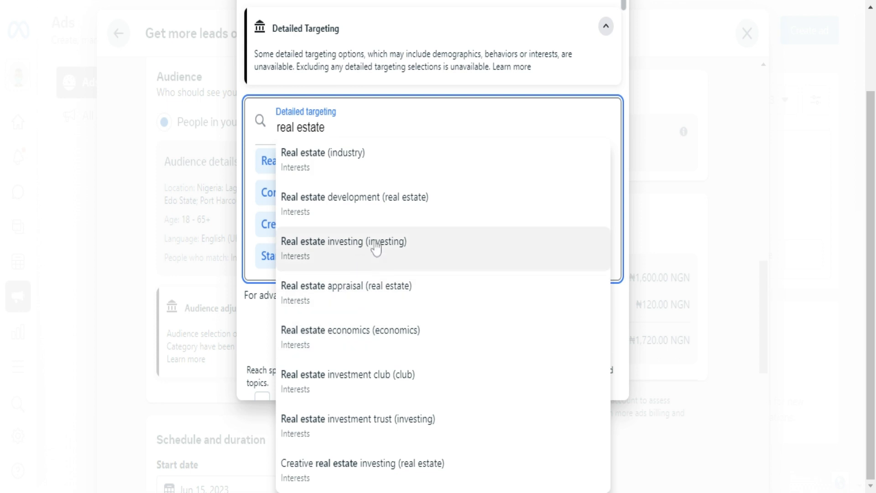
{"action": "left_click", "coordinate": [375, 246]}
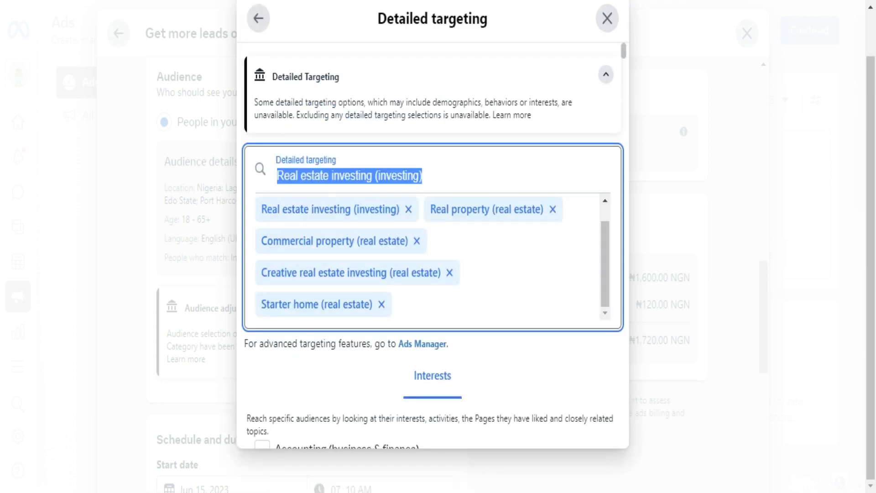
{"action": "left_click", "coordinate": [346, 213]}
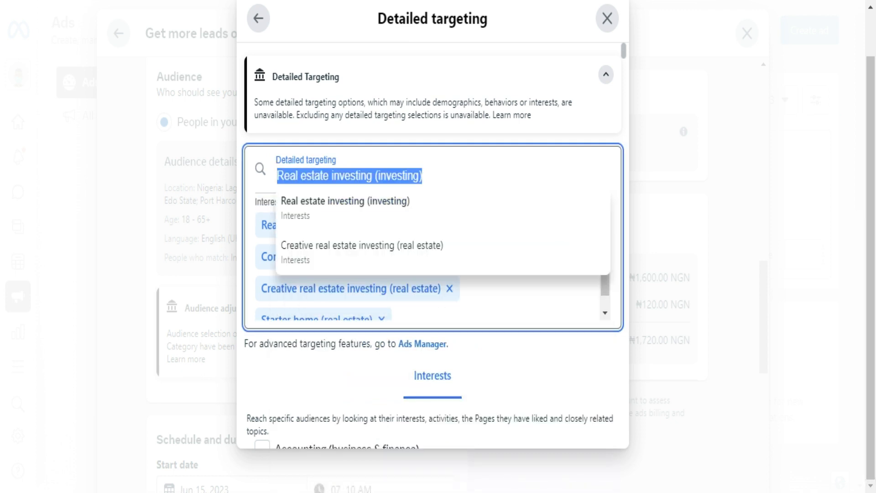
{"action": "type", "text": "real estate"}
{"action": "scroll", "coordinate": [410, 329], "scroll_direction": "down", "scroll_amount": 1}
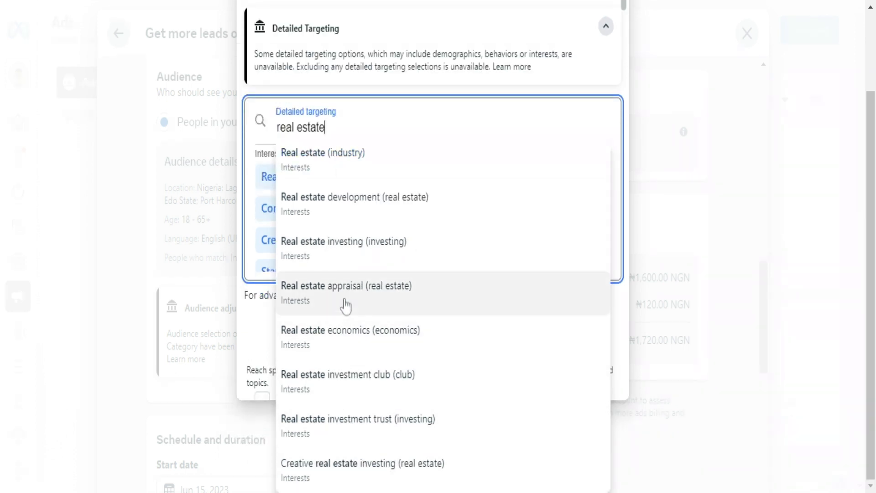
{"action": "left_click", "coordinate": [348, 258]}
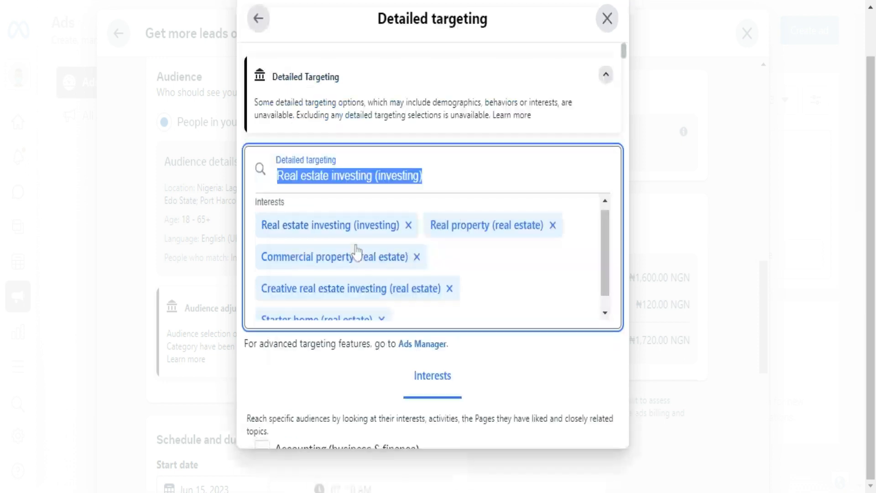
Replace the search text with "real estate" and add the interest Real estate economics (economics).
{"action": "left_click", "coordinate": [424, 176]}
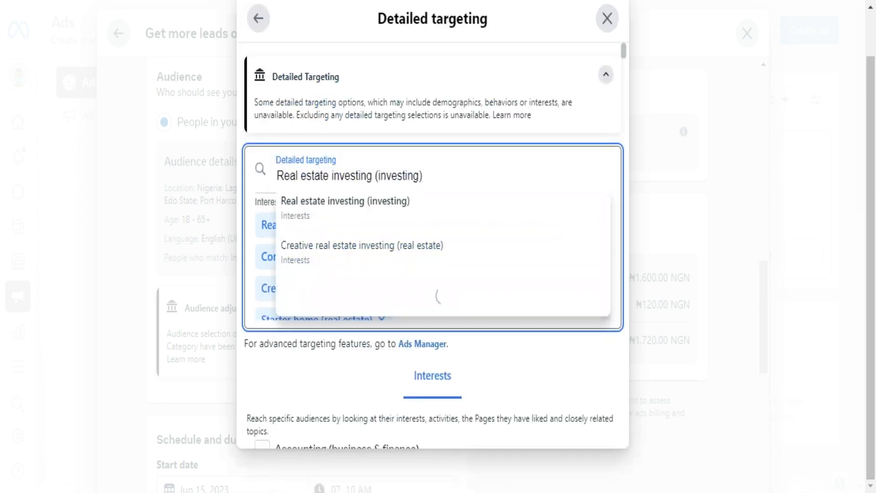
{"action": "left_click_drag", "start_coordinate": [424, 176], "coordinate": [276, 176]}
{"action": "type", "text": "real estate"}
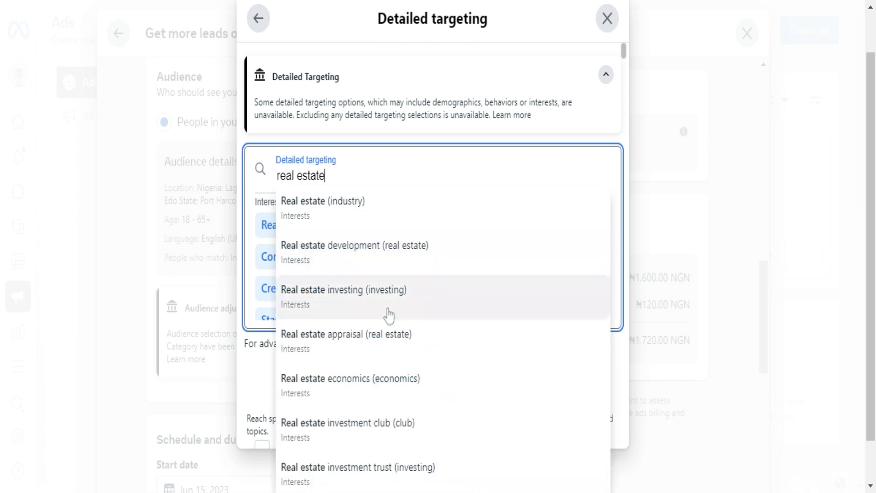
{"action": "left_click", "coordinate": [343, 354]}
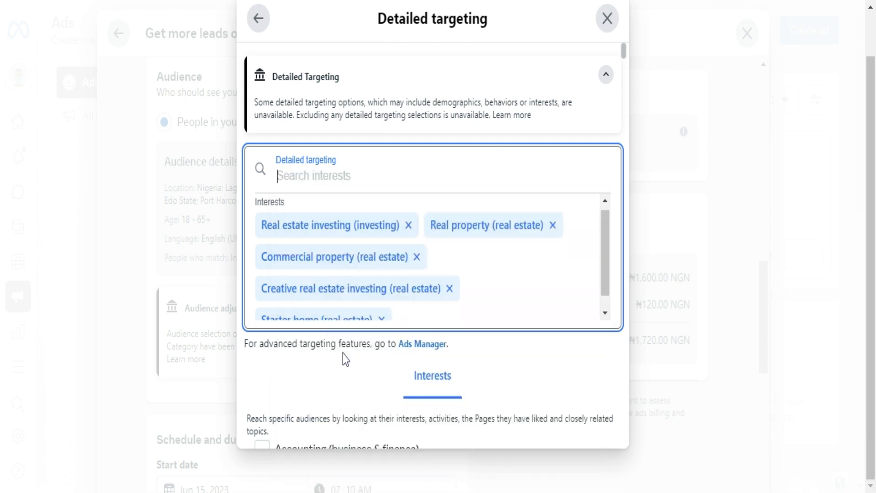
Examine the selected interests and browse the available detailed targeting interests, from Accounting (business & finance) down to the home-related entries.
{"action": "scroll", "coordinate": [465, 287], "scroll_direction": "down", "scroll_amount": 10}
{"action": "scroll", "coordinate": [464, 286], "scroll_direction": "up", "scroll_amount": 8}
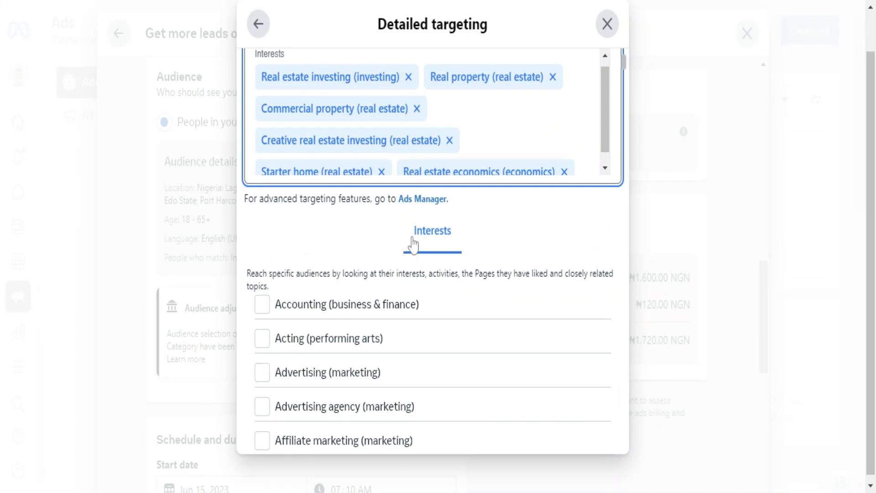
{"action": "scroll", "coordinate": [490, 214], "scroll_direction": "up", "scroll_amount": 2}
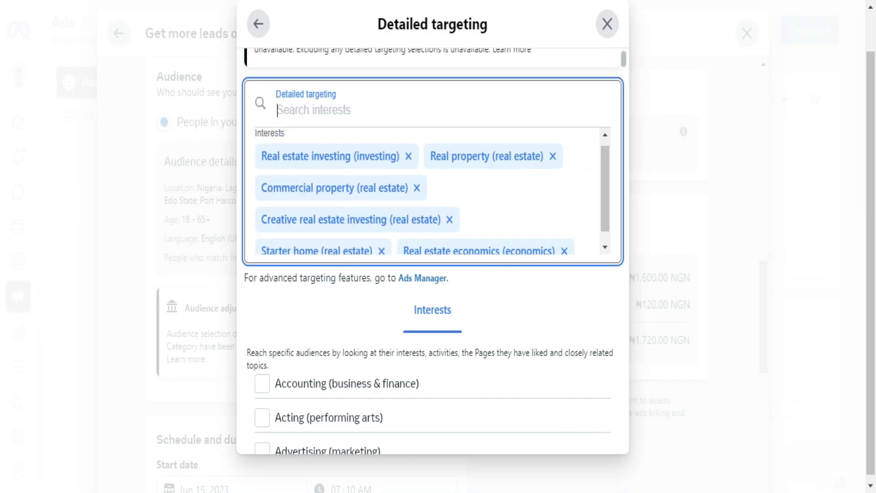
{"action": "scroll", "coordinate": [456, 196], "scroll_direction": "up", "scroll_amount": 1}
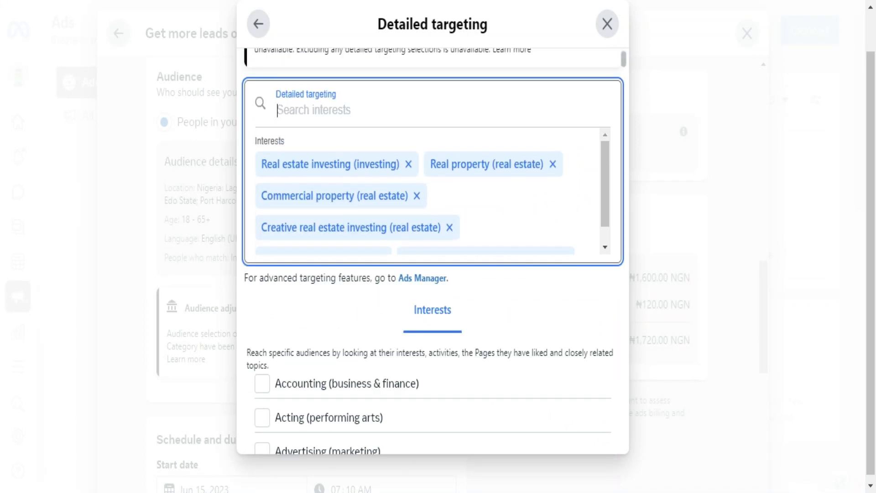
{"action": "scroll", "coordinate": [539, 246], "scroll_direction": "down", "scroll_amount": 4}
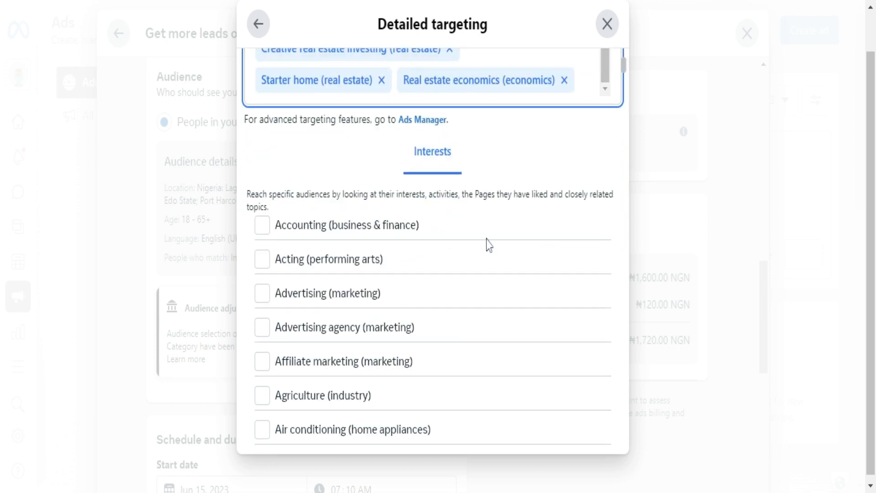
{"action": "scroll", "coordinate": [475, 263], "scroll_direction": "down", "scroll_amount": 5}
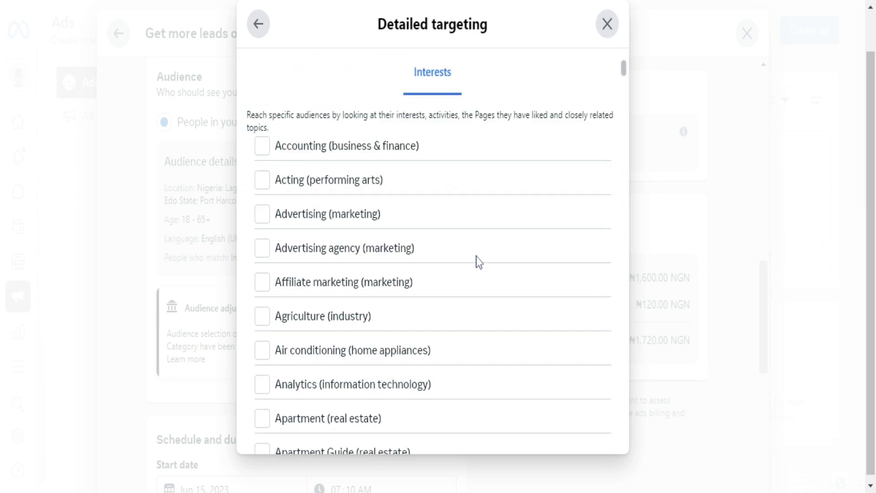
{"action": "scroll", "coordinate": [472, 264], "scroll_direction": "down", "scroll_amount": 20}
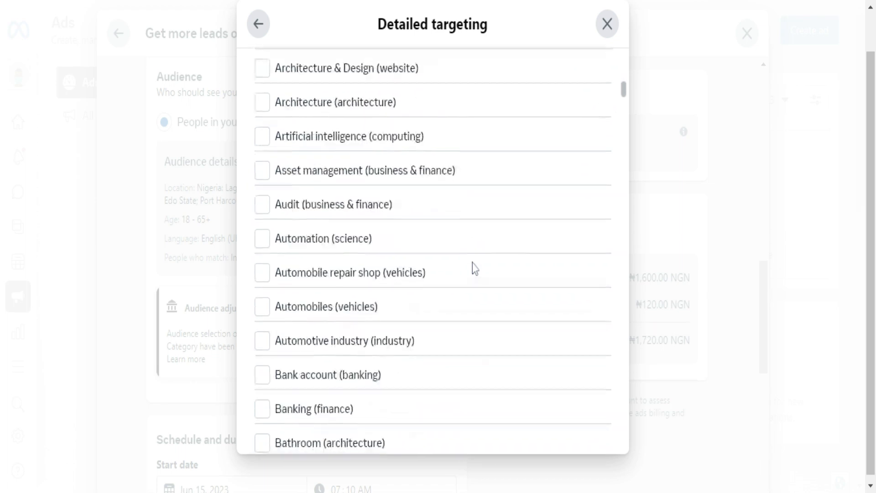
{"action": "scroll", "coordinate": [471, 263], "scroll_direction": "down", "scroll_amount": 20}
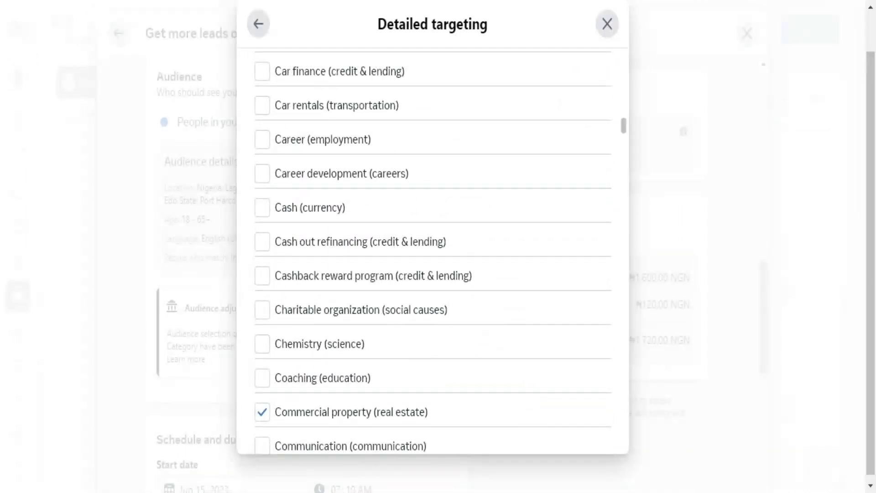
{"action": "scroll", "coordinate": [379, 313], "scroll_direction": "down", "scroll_amount": 17}
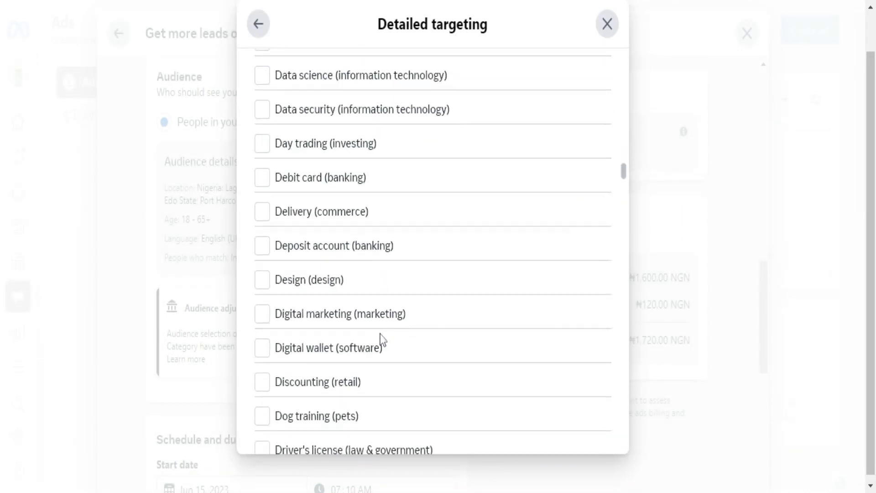
{"action": "scroll", "coordinate": [383, 339], "scroll_direction": "down", "scroll_amount": 10}
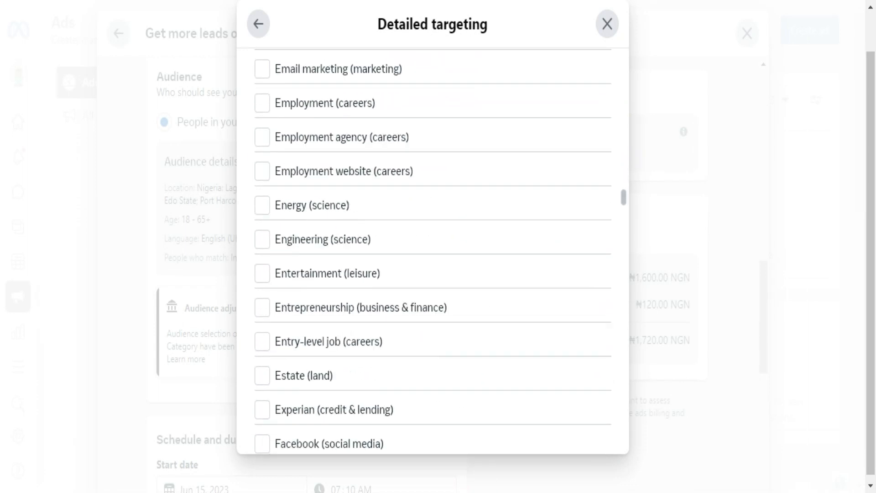
{"action": "scroll", "coordinate": [382, 340], "scroll_direction": "up", "scroll_amount": 6}
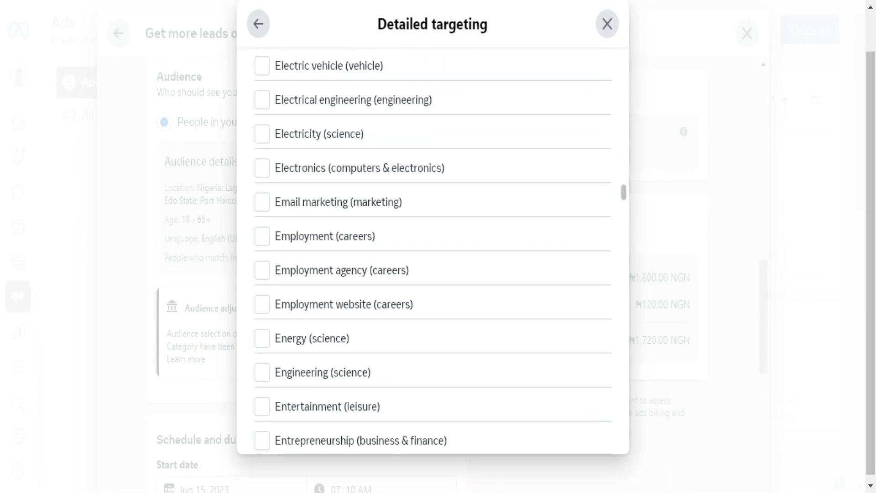
{"action": "scroll", "coordinate": [413, 308], "scroll_direction": "down", "scroll_amount": 15}
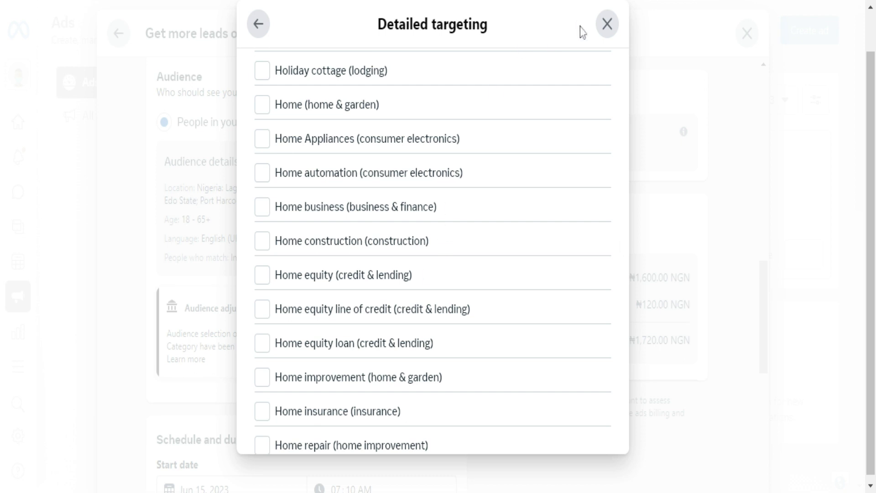
{"action": "scroll", "coordinate": [538, 276], "scroll_direction": "down", "scroll_amount": 5}
{"action": "scroll", "coordinate": [551, 119], "scroll_direction": "up", "scroll_amount": 4}
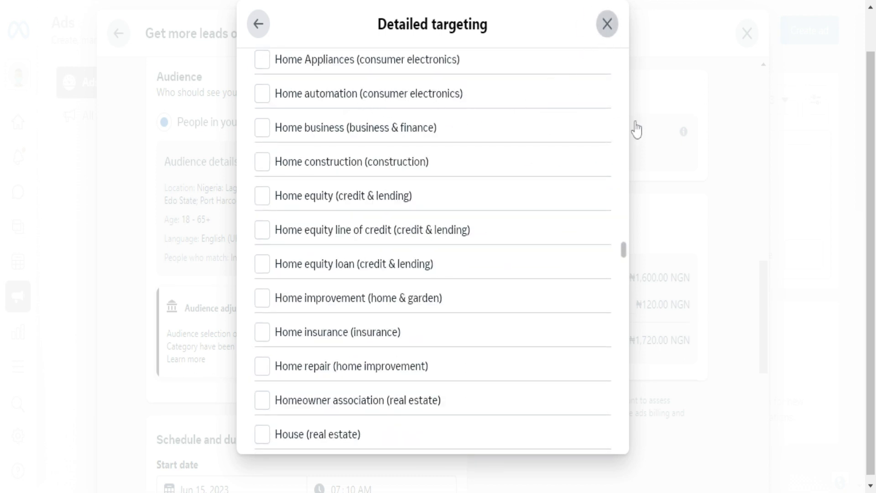
{"action": "left_click", "coordinate": [666, 216]}
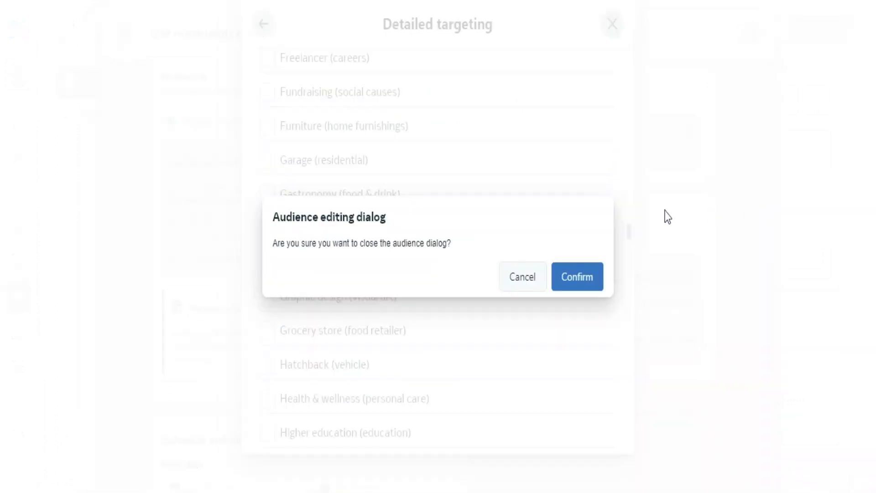
{"action": "left_click", "coordinate": [523, 277]}
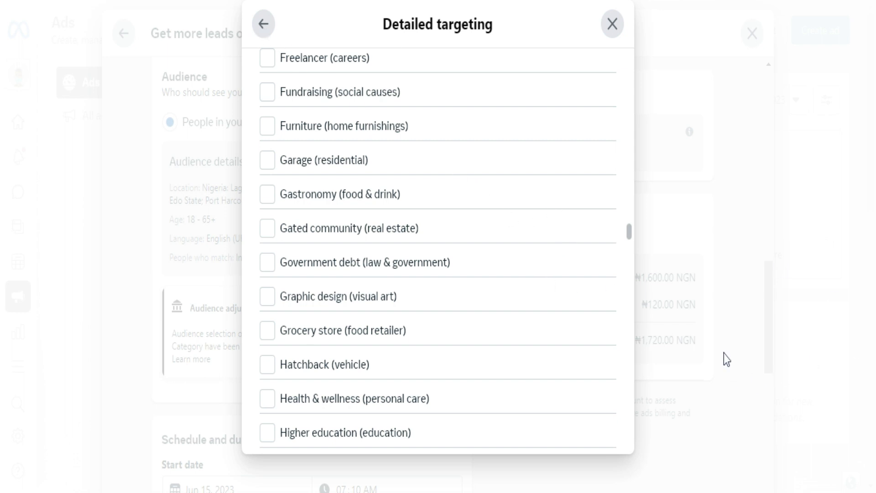
Return from the interest list to the audience settings and save the audience with the selected real estate interests.
{"action": "key", "text": "Escape"}
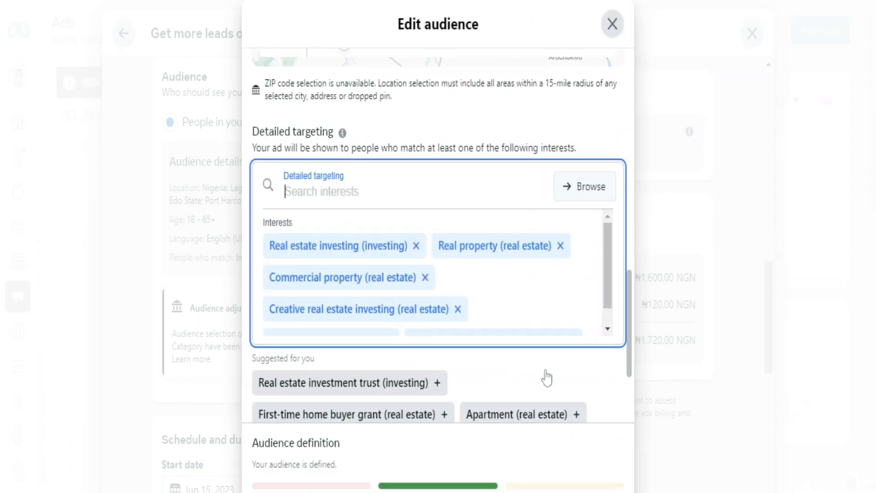
{"action": "scroll", "coordinate": [547, 377], "scroll_direction": "down", "scroll_amount": 3}
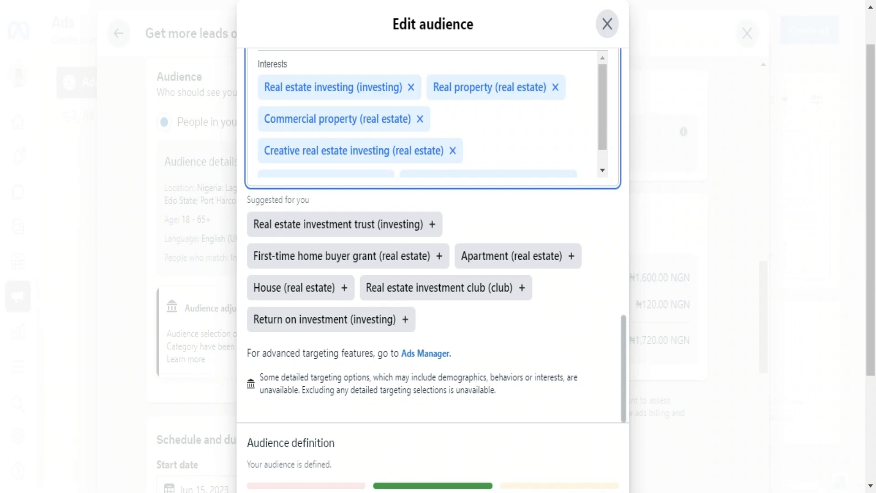
{"action": "scroll", "coordinate": [432, 246], "scroll_direction": "down", "scroll_amount": 3}
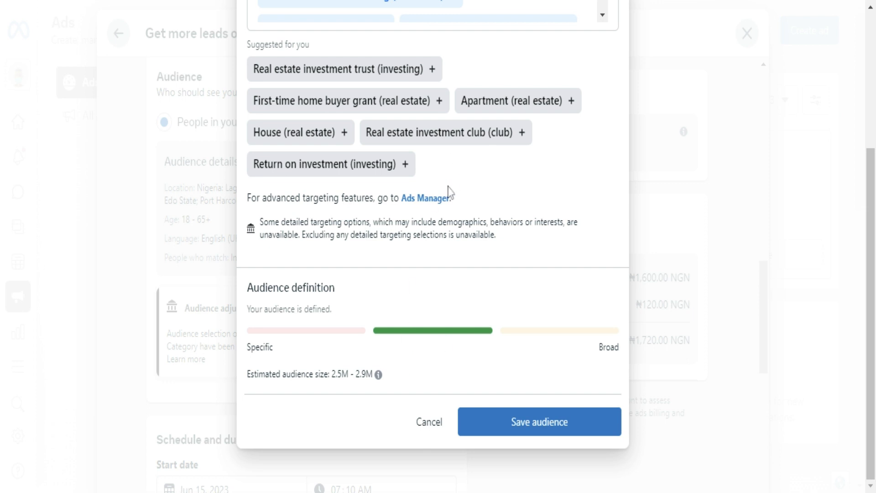
{"action": "key", "text": "Escape"}
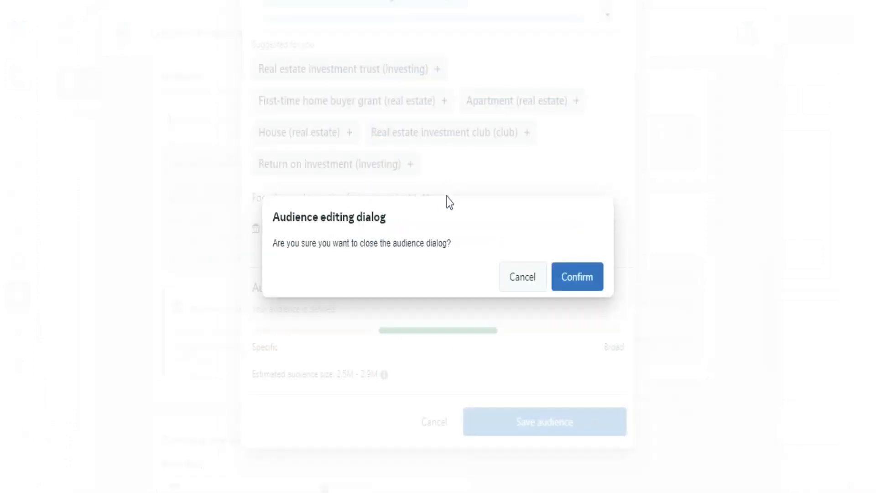
{"action": "left_click", "coordinate": [524, 276]}
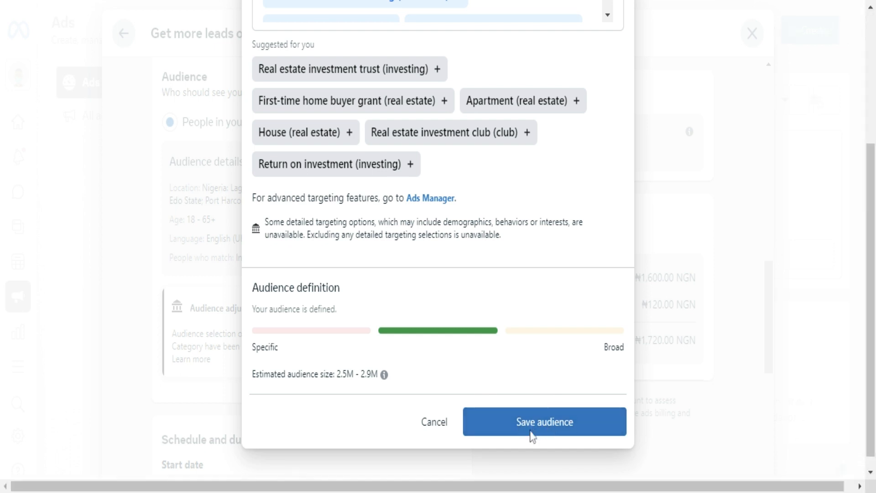
{"action": "left_click", "coordinate": [530, 431]}
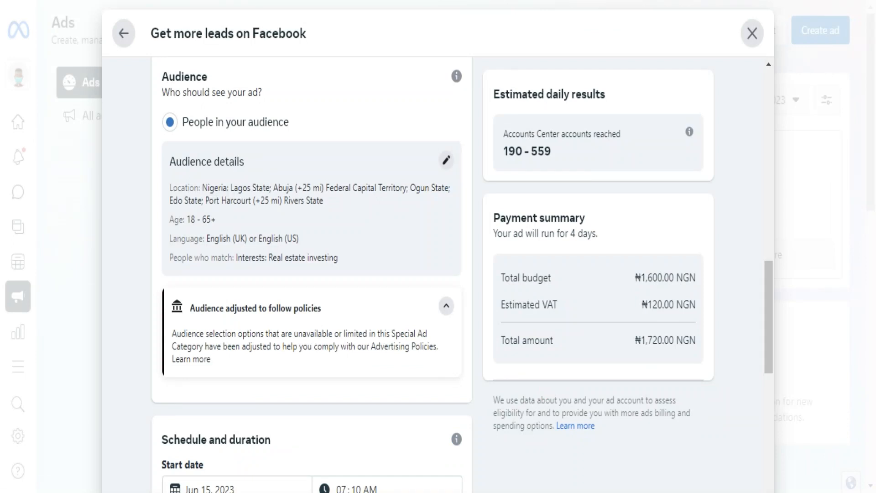
Try adding prepaid funds using Naira Payment with MasterCard/VISA, continue to PayU, and close the funding dialog.
{"action": "scroll", "coordinate": [408, 318], "scroll_direction": "down", "scroll_amount": 10}
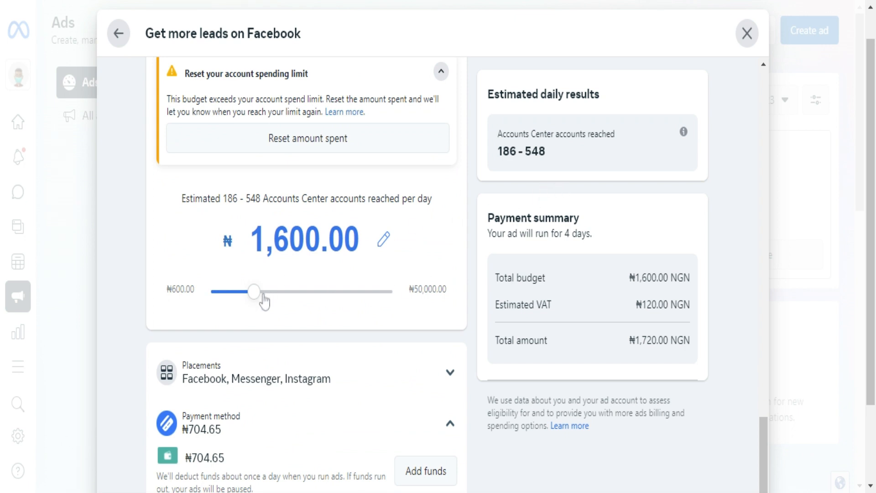
{"action": "scroll", "coordinate": [322, 175], "scroll_direction": "up", "scroll_amount": 7}
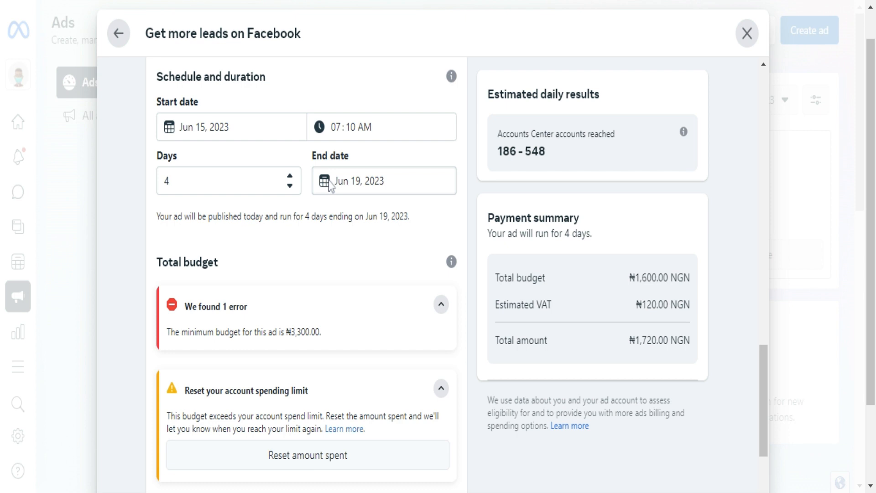
{"action": "scroll", "coordinate": [329, 187], "scroll_direction": "down", "scroll_amount": 5}
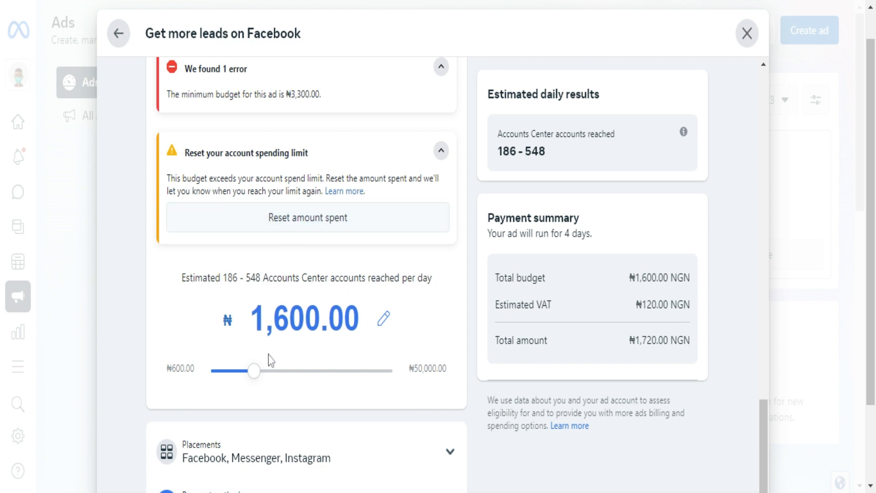
{"action": "scroll", "coordinate": [322, 372], "scroll_direction": "down", "scroll_amount": 2}
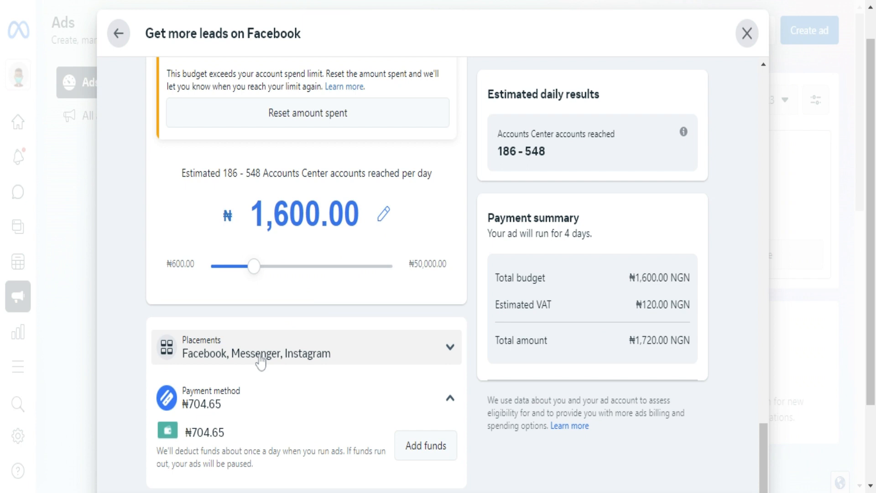
{"action": "scroll", "coordinate": [277, 340], "scroll_direction": "down", "scroll_amount": 2}
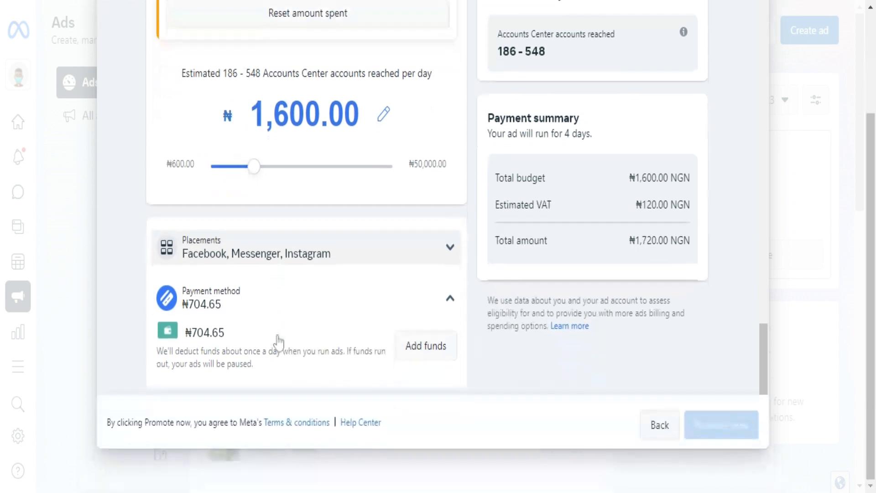
{"action": "left_click", "coordinate": [415, 352]}
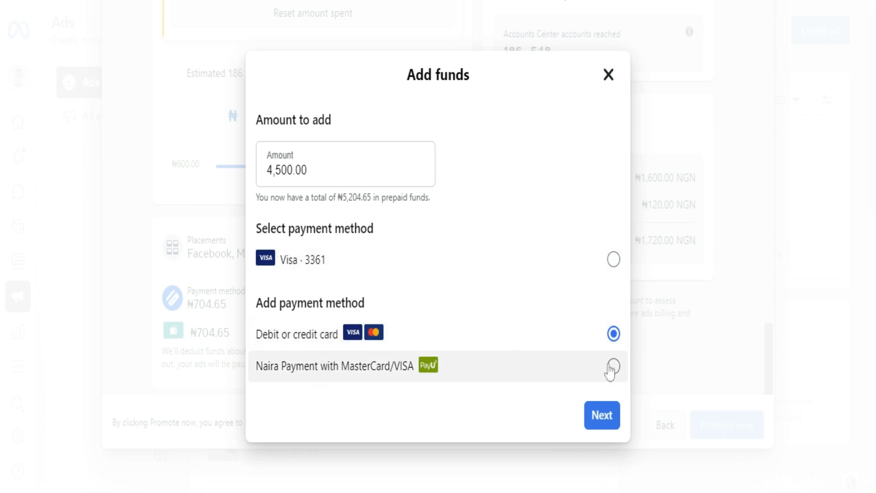
{"action": "left_click", "coordinate": [613, 366]}
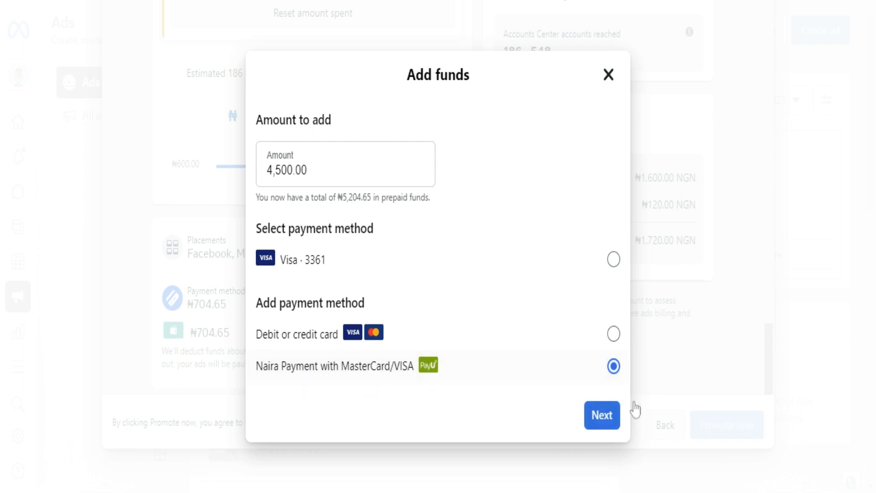
{"action": "left_click", "coordinate": [591, 422]}
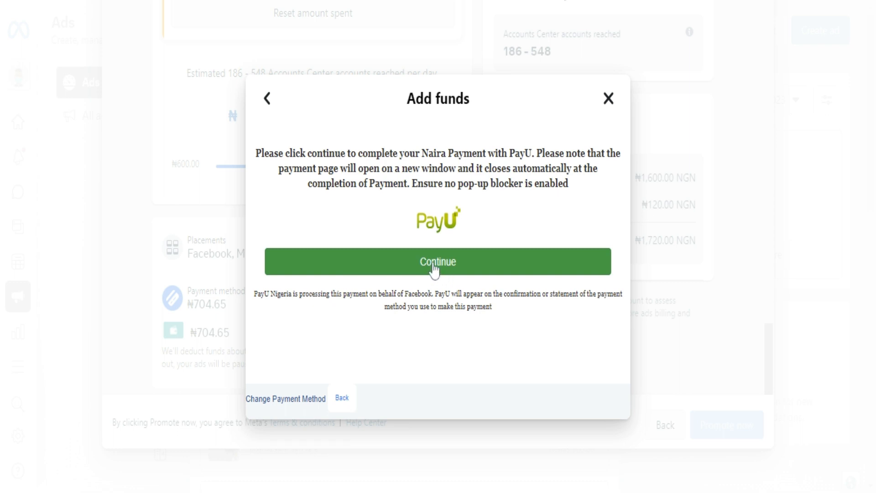
{"action": "left_click", "coordinate": [432, 265]}
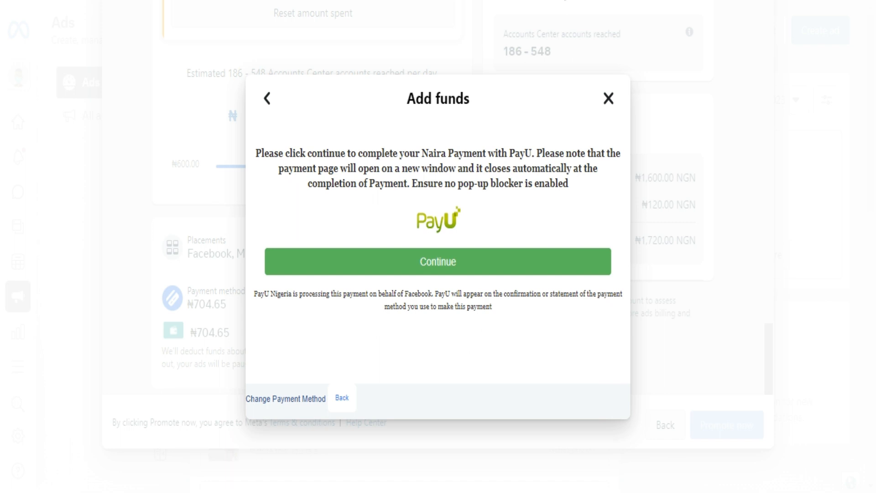
{"action": "left_click", "coordinate": [608, 98]}
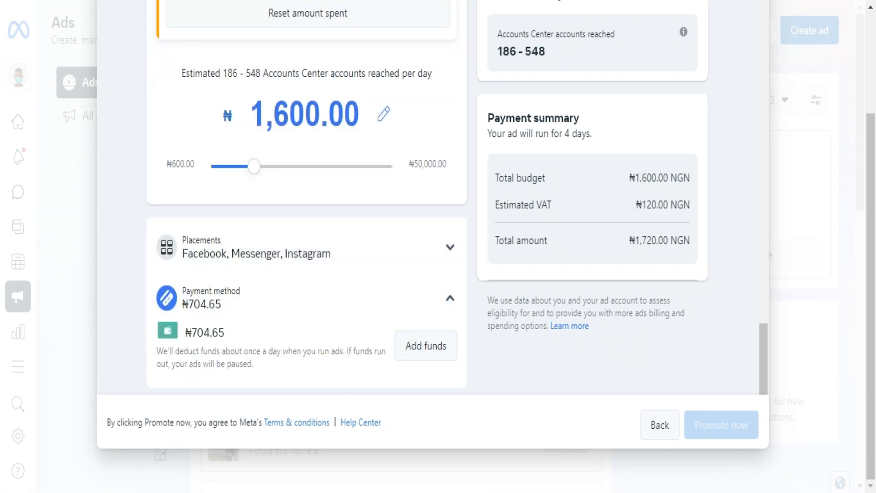
Set the ad's total budget to ₦2,000.
{"action": "scroll", "coordinate": [320, 288], "scroll_direction": "up", "scroll_amount": 7}
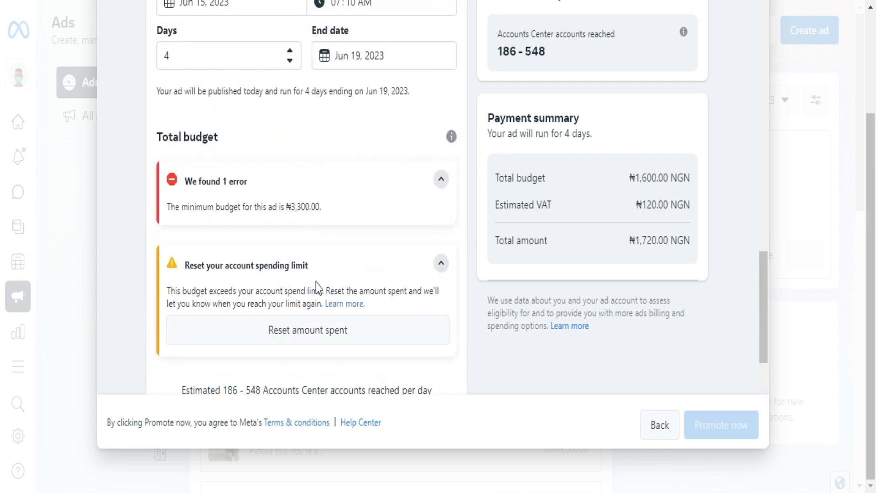
{"action": "scroll", "coordinate": [333, 203], "scroll_direction": "down", "scroll_amount": 2}
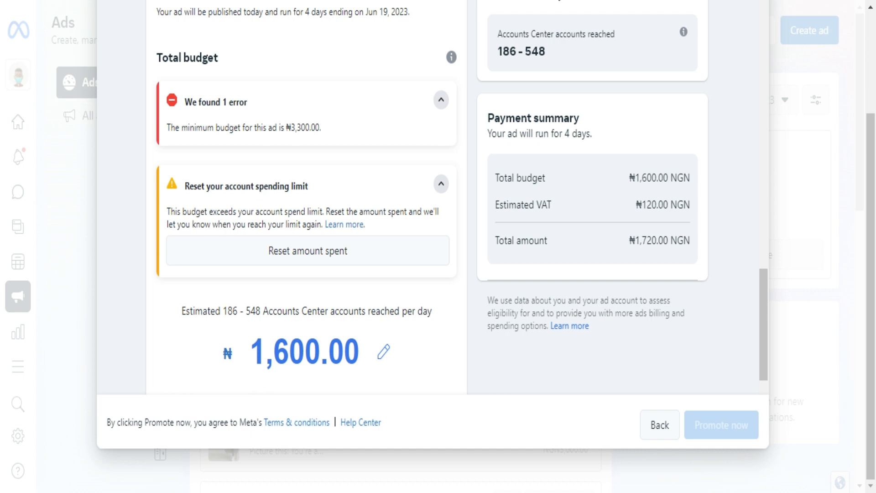
{"action": "scroll", "coordinate": [319, 151], "scroll_direction": "up", "scroll_amount": 5}
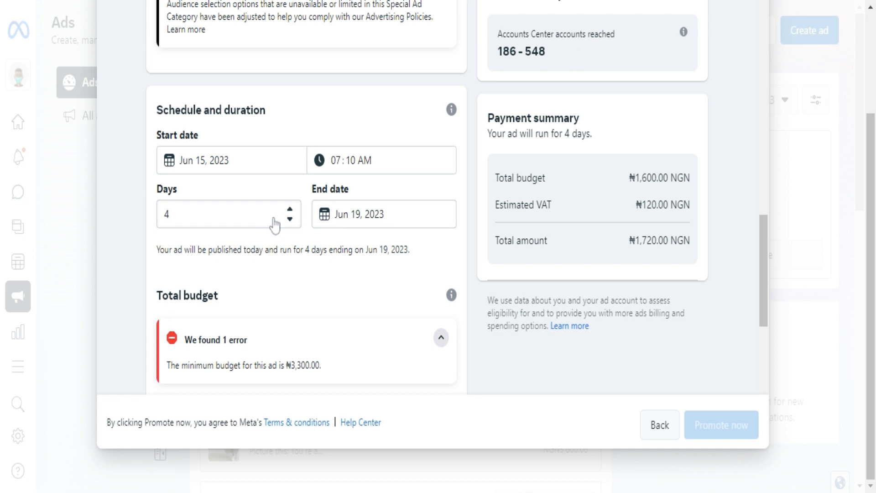
{"action": "scroll", "coordinate": [253, 212], "scroll_direction": "up", "scroll_amount": 3}
{"action": "scroll", "coordinate": [251, 210], "scroll_direction": "down", "scroll_amount": 12}
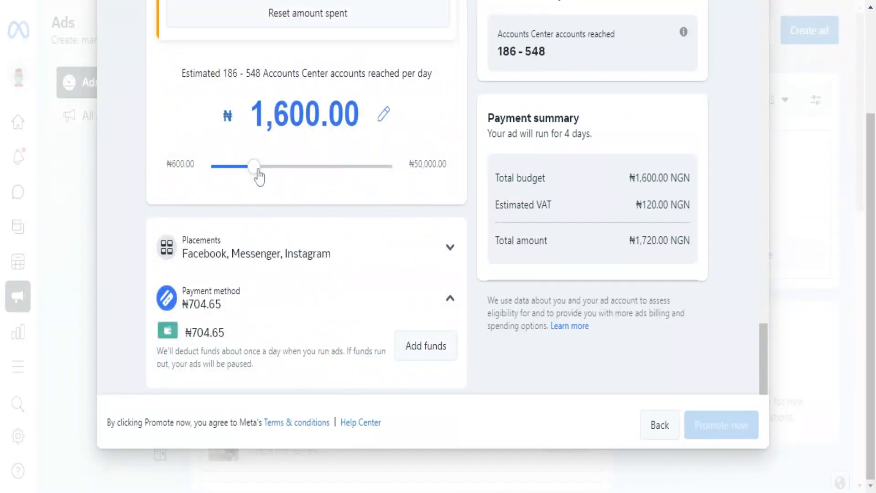
{"action": "left_click_drag", "start_coordinate": [256, 168], "coordinate": [267, 173]}
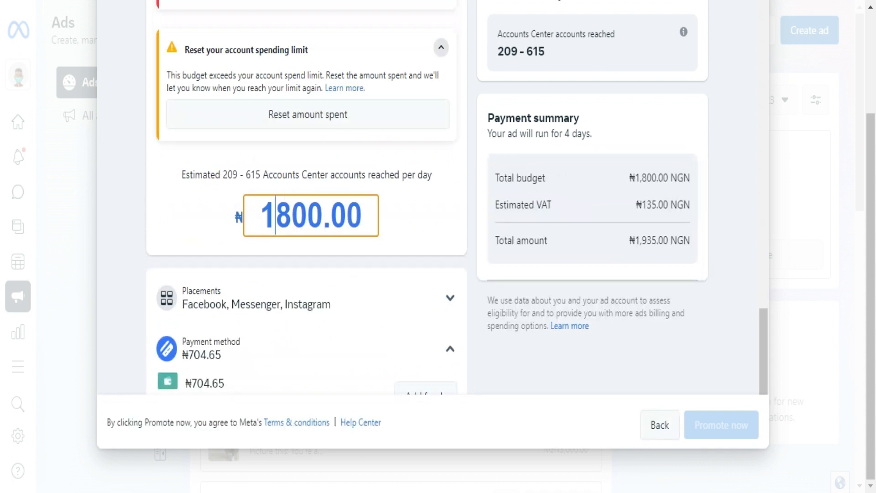
{"action": "key", "text": "Right"}
{"action": "key", "text": "BackSpace"}
{"action": "key", "text": "BackSpace"}
{"action": "type", "text": "20"}
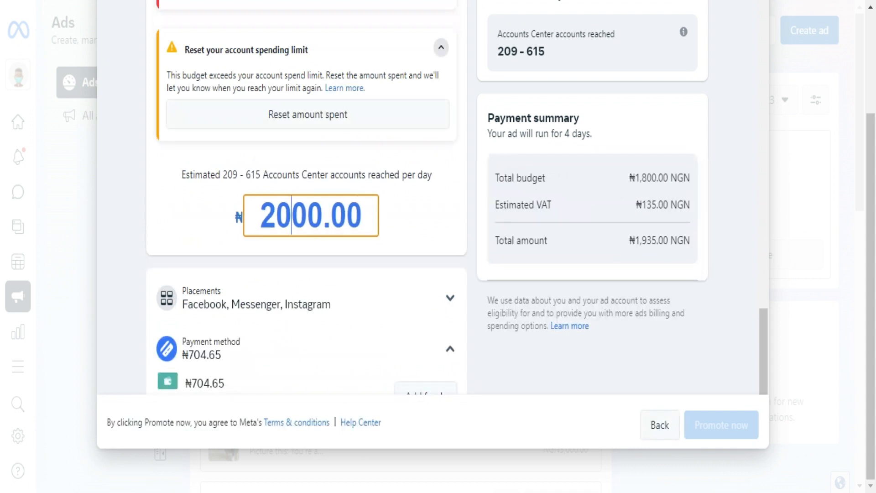
{"action": "type", "text": "0"}
{"action": "key", "text": "BackSpace"}
{"action": "key", "text": "Delete"}
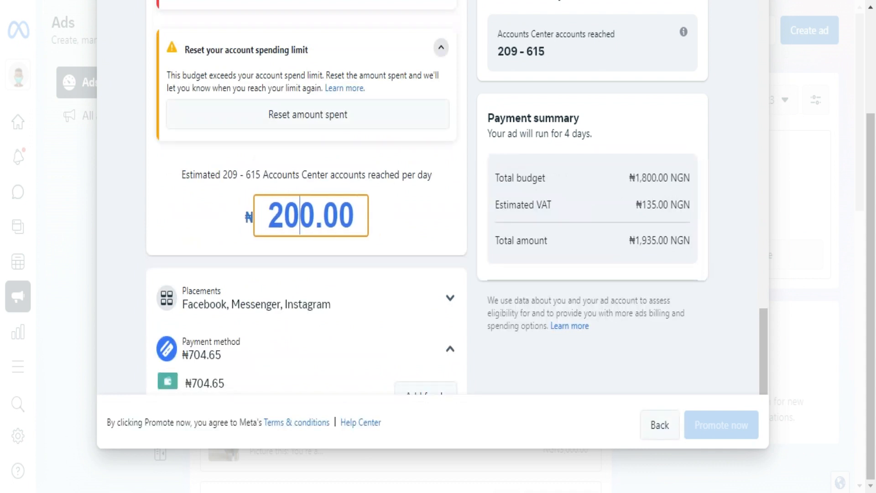
{"action": "type", "text": "0"}
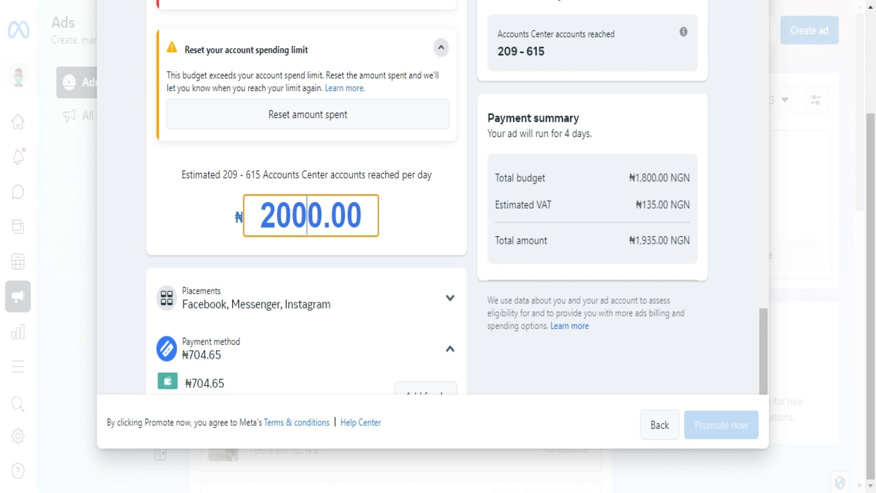
{"action": "left_click", "coordinate": [160, 237]}
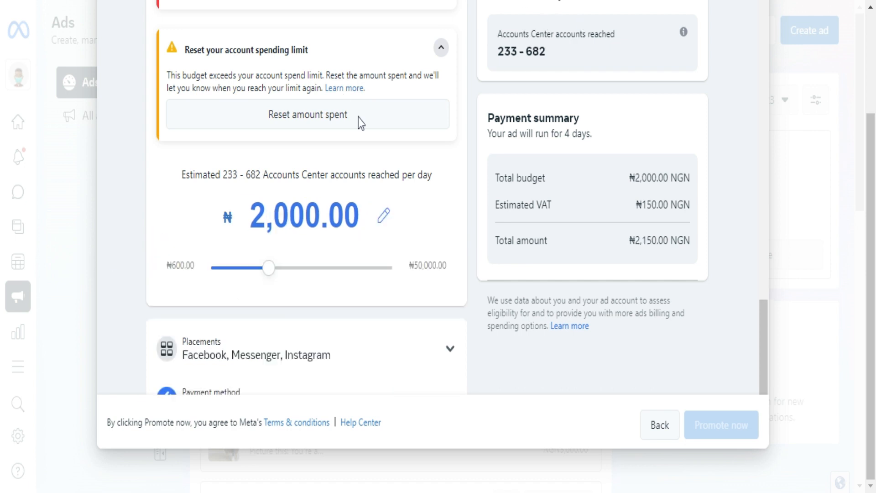
Try a 5-day duration for the ad and return it to 4 days.
{"action": "scroll", "coordinate": [344, 144], "scroll_direction": "up", "scroll_amount": 3}
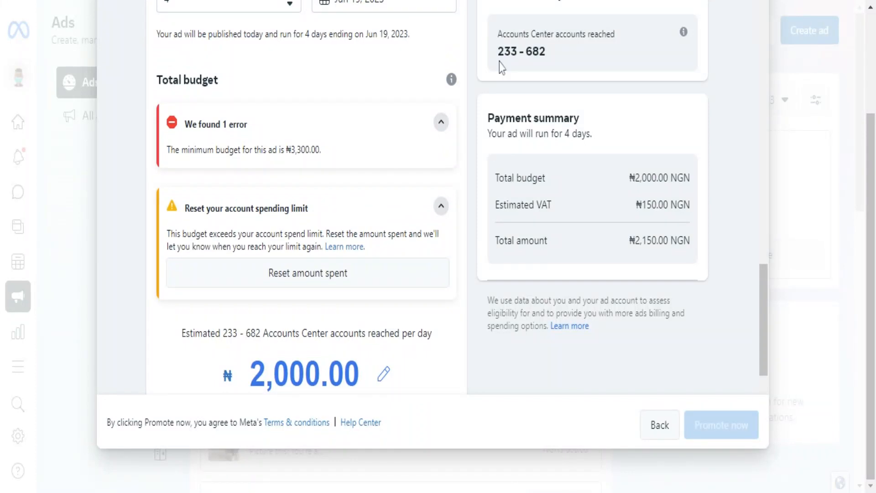
{"action": "scroll", "coordinate": [237, 91], "scroll_direction": "up", "scroll_amount": 9}
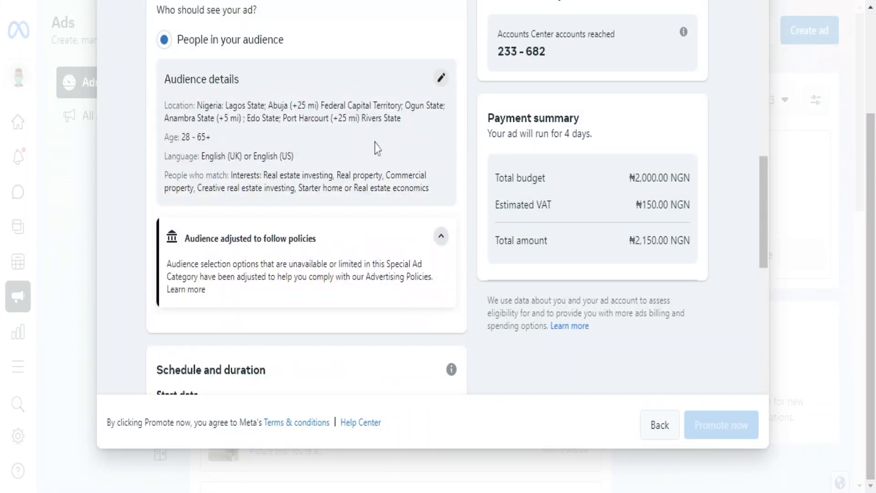
{"action": "scroll", "coordinate": [375, 146], "scroll_direction": "down", "scroll_amount": 3}
{"action": "scroll", "coordinate": [375, 150], "scroll_direction": "down", "scroll_amount": 1}
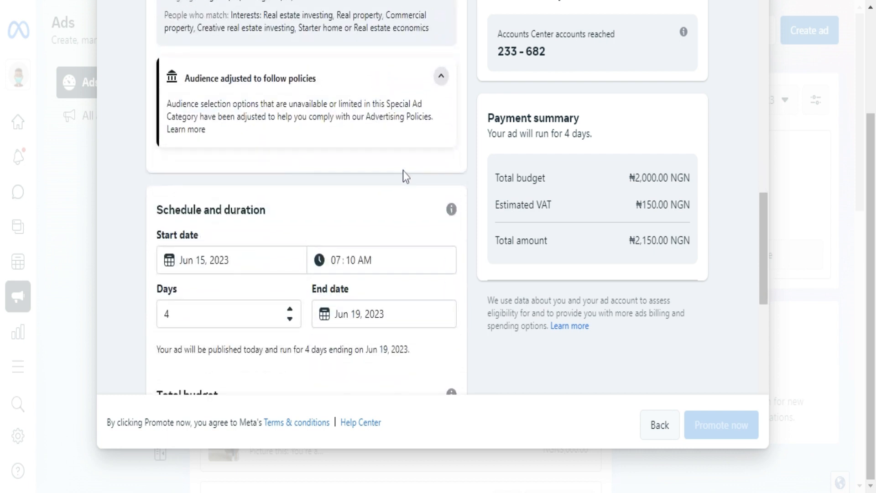
{"action": "scroll", "coordinate": [405, 176], "scroll_direction": "down", "scroll_amount": 5}
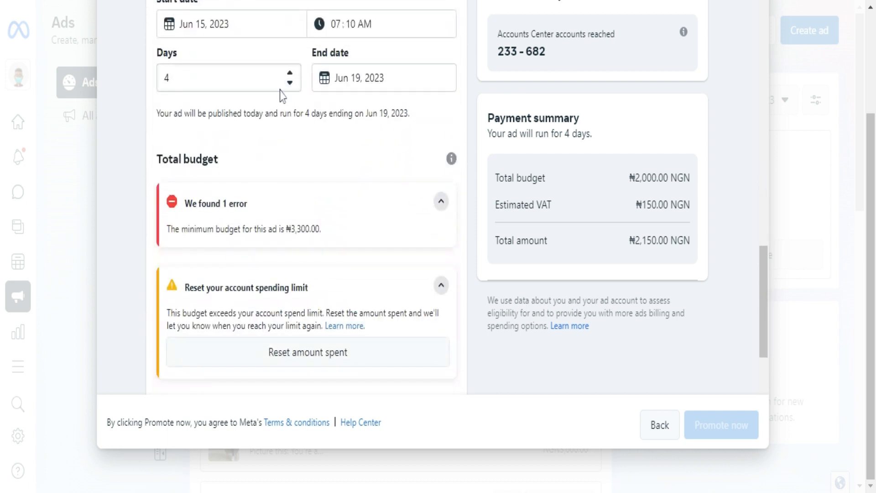
{"action": "scroll", "coordinate": [280, 94], "scroll_direction": "up", "scroll_amount": 2}
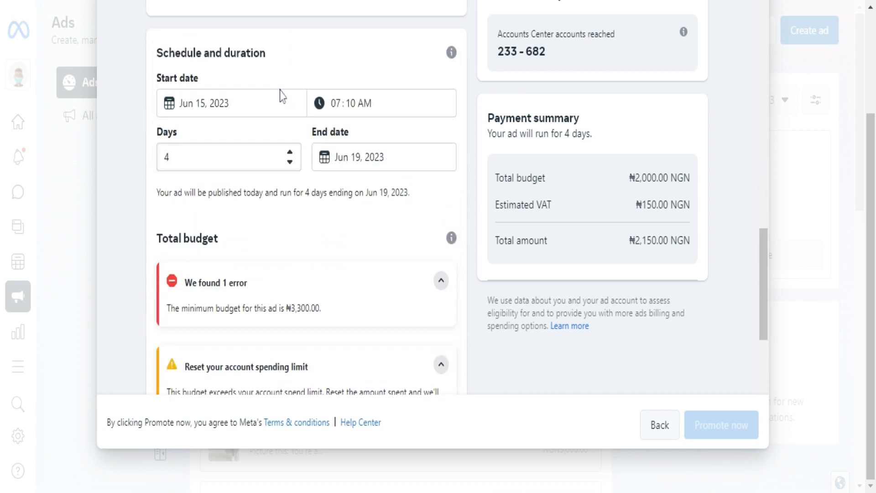
{"action": "left_click", "coordinate": [290, 153]}
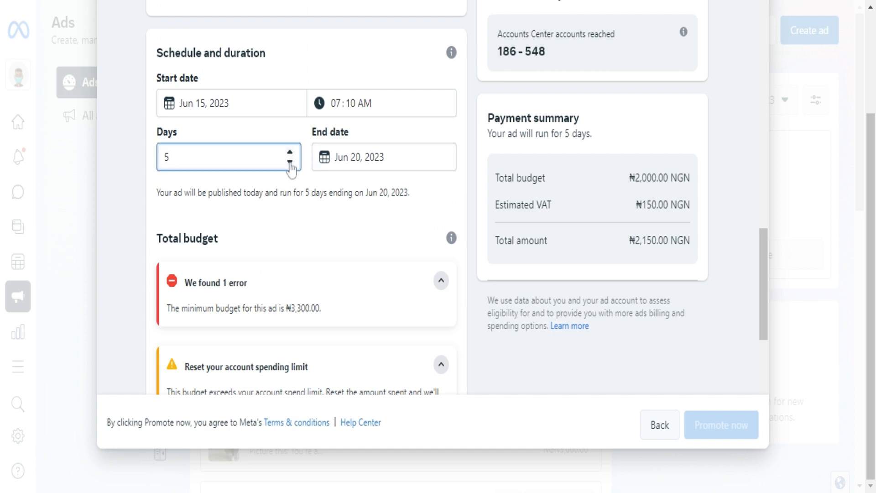
{"action": "left_click", "coordinate": [290, 162]}
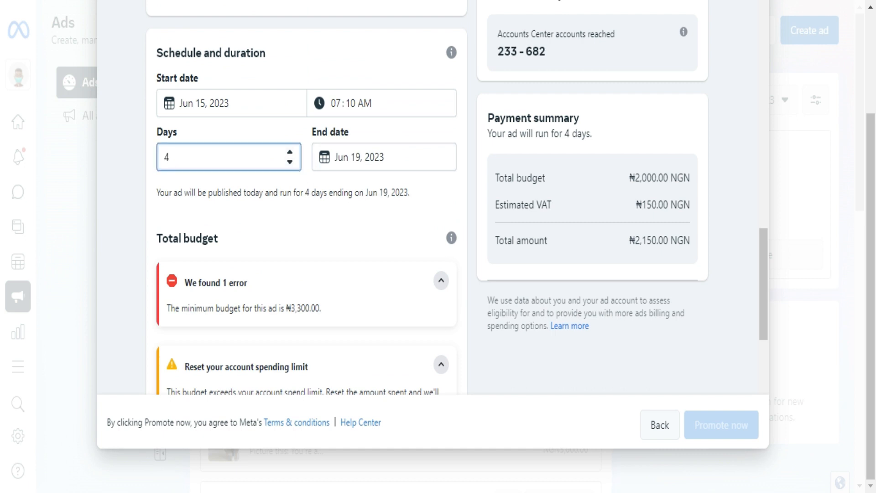
Shorten the ad's duration to 1 day.
{"action": "scroll", "coordinate": [307, 213], "scroll_direction": "down", "scroll_amount": 5}
{"action": "scroll", "coordinate": [307, 213], "scroll_direction": "up", "scroll_amount": 5}
{"action": "left_click", "coordinate": [290, 163]}
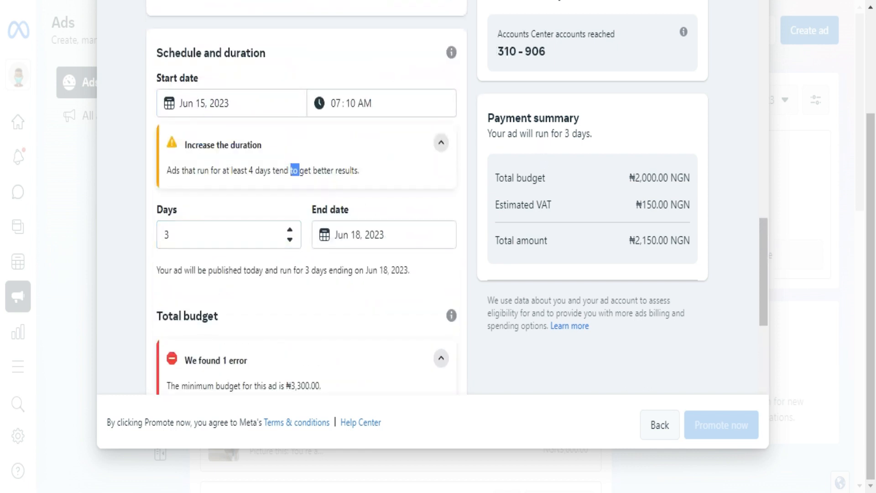
{"action": "left_click", "coordinate": [290, 239]}
{"action": "left_click", "coordinate": [290, 239]}
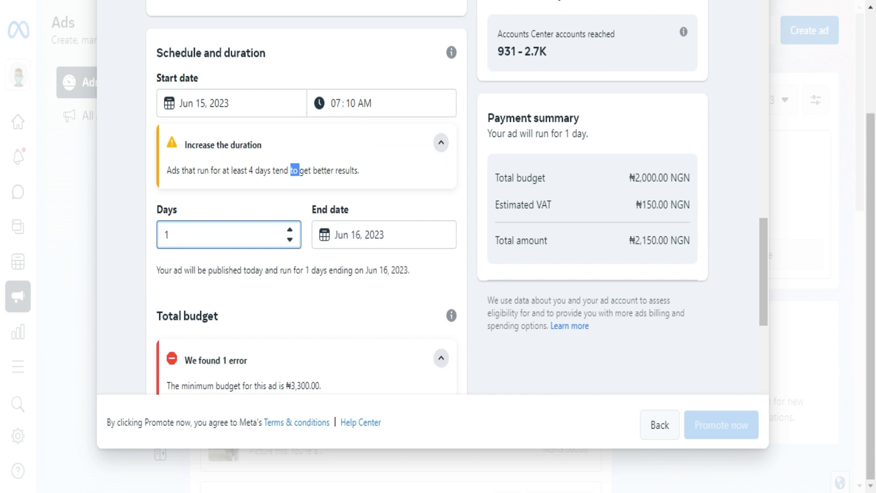
Raise the total budget for the one-day run to ₦3,500.
{"action": "scroll", "coordinate": [288, 189], "scroll_direction": "down", "scroll_amount": 2}
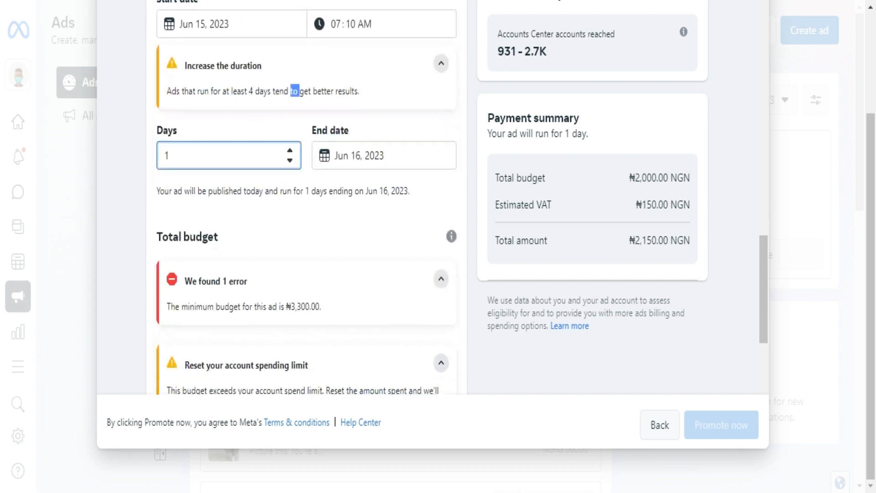
{"action": "scroll", "coordinate": [294, 227], "scroll_direction": "down", "scroll_amount": 3}
{"action": "scroll", "coordinate": [396, 136], "scroll_direction": "down", "scroll_amount": 1}
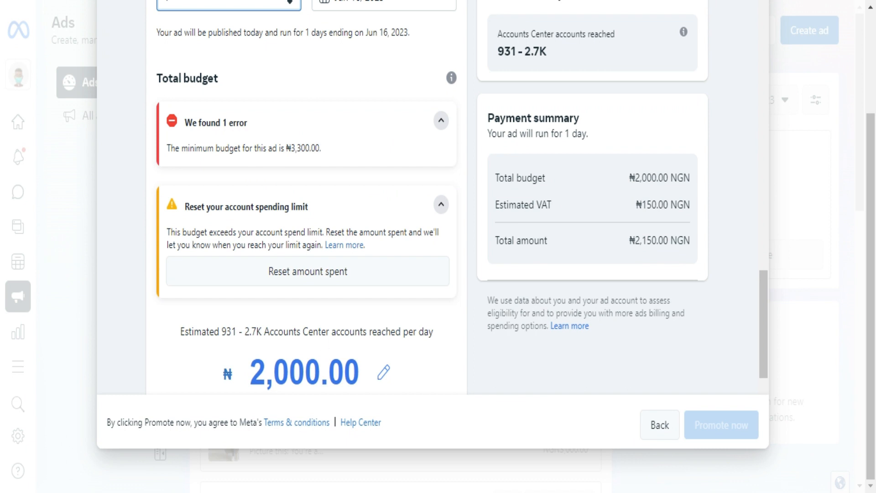
{"action": "scroll", "coordinate": [359, 292], "scroll_direction": "down", "scroll_amount": 2}
{"action": "left_click_drag", "start_coordinate": [268, 350], "coordinate": [313, 359]}
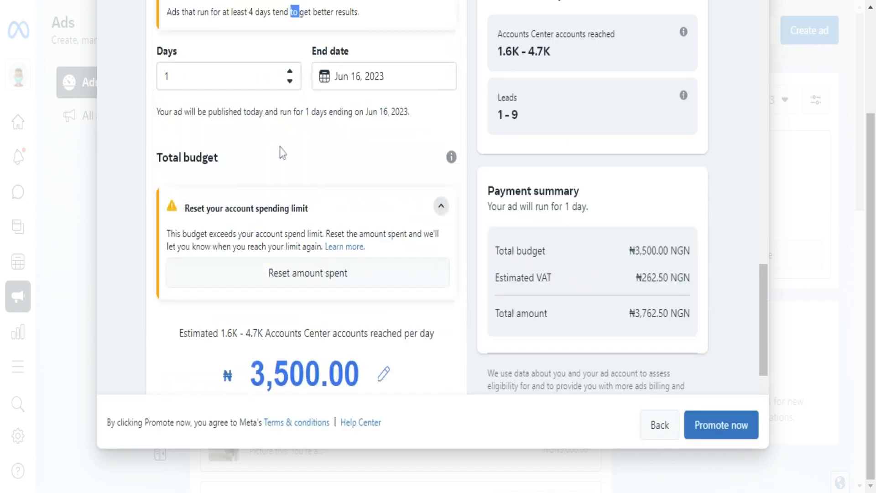
Compare the estimated daily results for 1-day and 2-day durations and set the ad to run for 3 days.
{"action": "scroll", "coordinate": [280, 150], "scroll_direction": "up", "scroll_amount": 2}
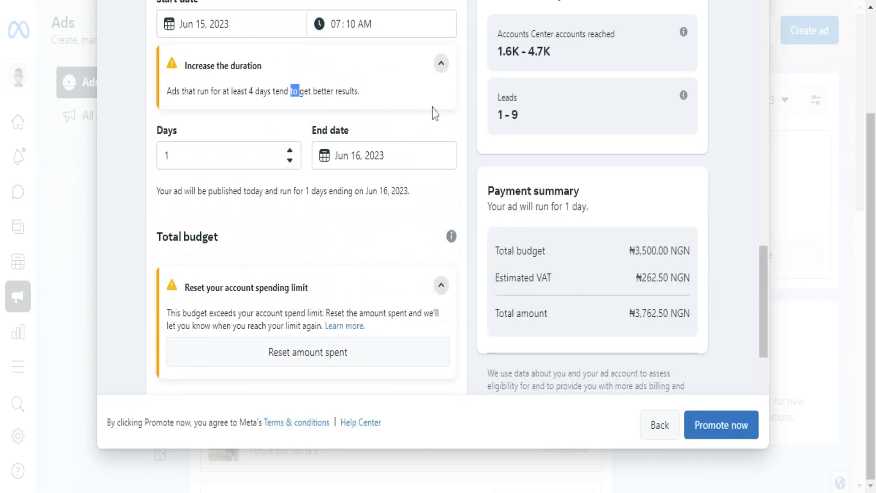
{"action": "left_click", "coordinate": [410, 120]}
{"action": "scroll", "coordinate": [392, 237], "scroll_direction": "down", "scroll_amount": 5}
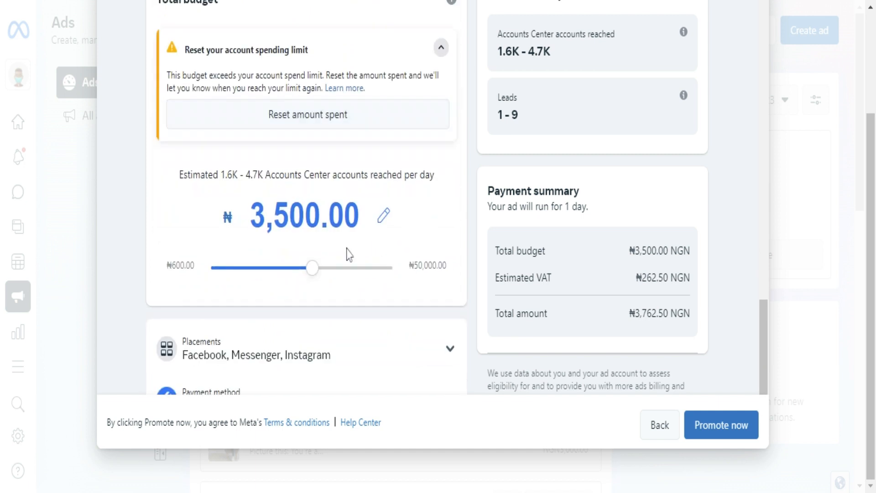
{"action": "scroll", "coordinate": [298, 238], "scroll_direction": "up", "scroll_amount": 2}
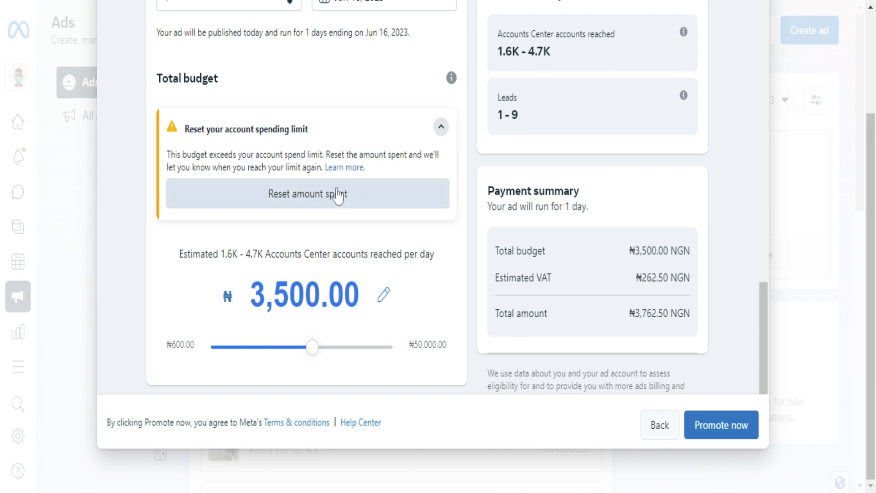
{"action": "scroll", "coordinate": [362, 96], "scroll_direction": "up", "scroll_amount": 3}
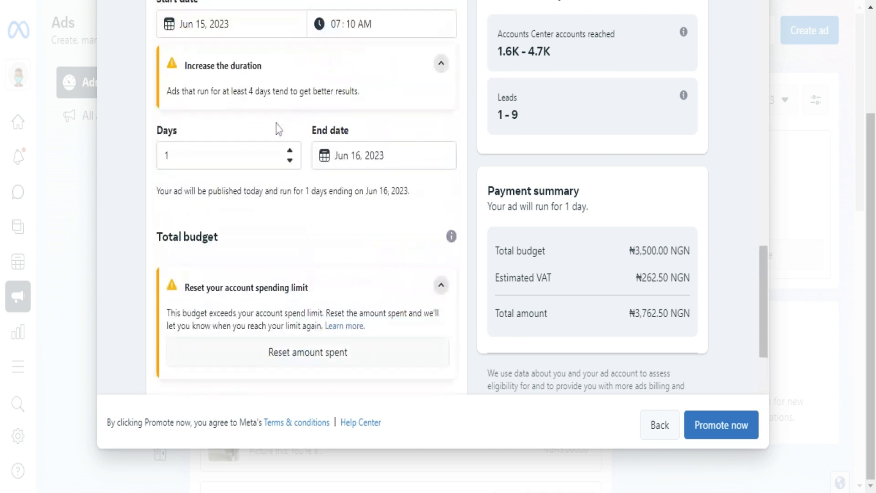
{"action": "left_click", "coordinate": [292, 158]}
{"action": "left_click", "coordinate": [290, 152]}
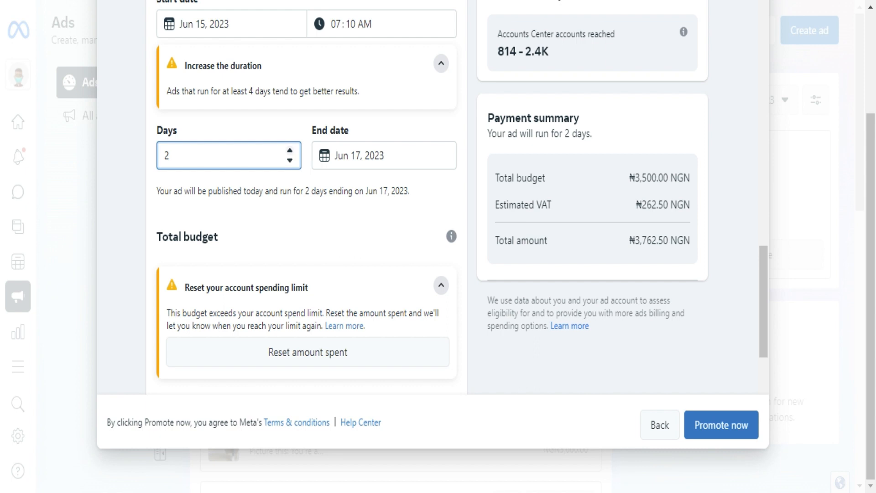
{"action": "left_click", "coordinate": [290, 151]}
{"action": "left_click", "coordinate": [290, 160]}
{"action": "left_click", "coordinate": [290, 160]}
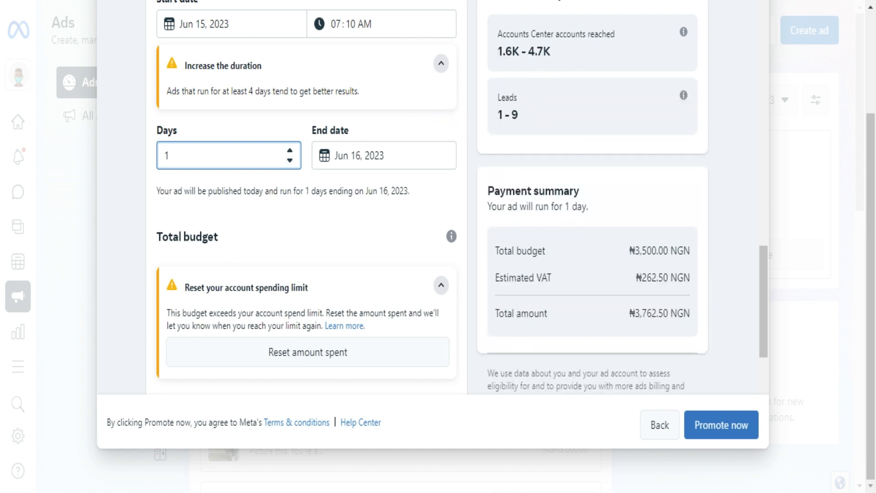
{"action": "left_click", "coordinate": [291, 151]}
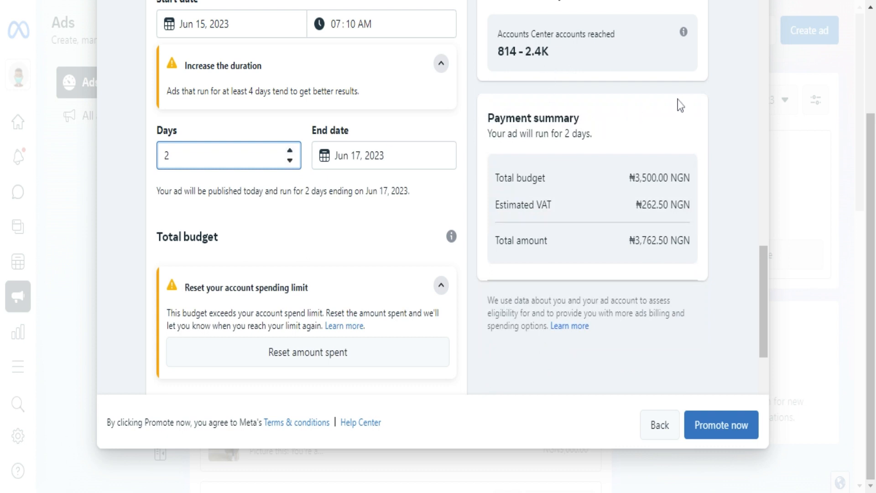
{"action": "left_click", "coordinate": [293, 152]}
Raise the total budget to ₦16,300 and readjust it to ₦15,000.
{"action": "scroll", "coordinate": [310, 198], "scroll_direction": "down", "scroll_amount": 3}
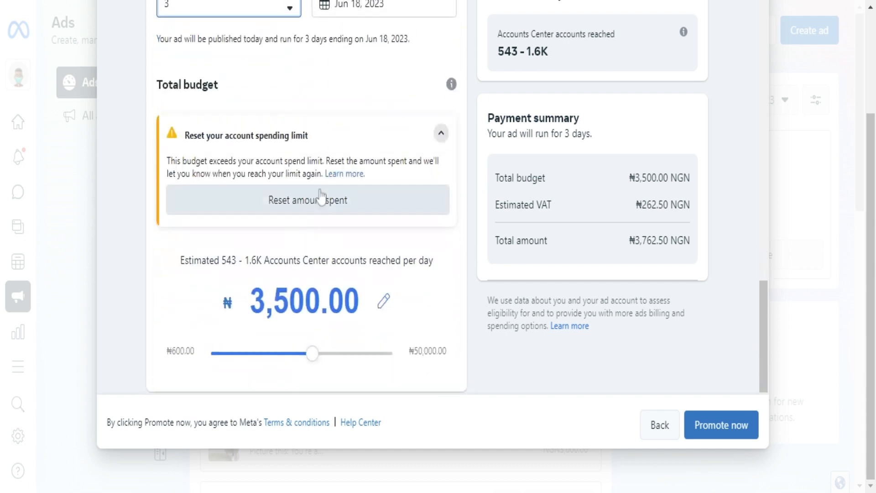
{"action": "scroll", "coordinate": [321, 197], "scroll_direction": "up", "scroll_amount": 2}
{"action": "scroll", "coordinate": [310, 237], "scroll_direction": "down", "scroll_amount": 4}
{"action": "left_click_drag", "start_coordinate": [313, 273], "coordinate": [377, 281]}
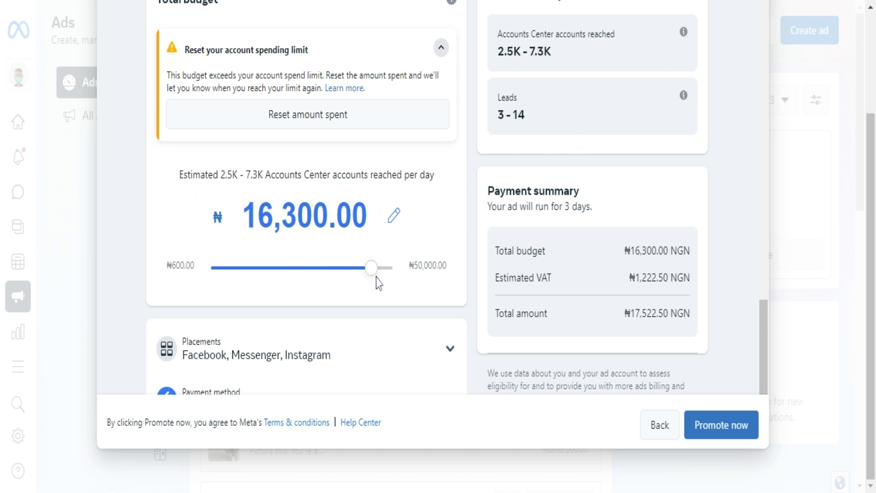
{"action": "left_click_drag", "start_coordinate": [376, 276], "coordinate": [370, 277]}
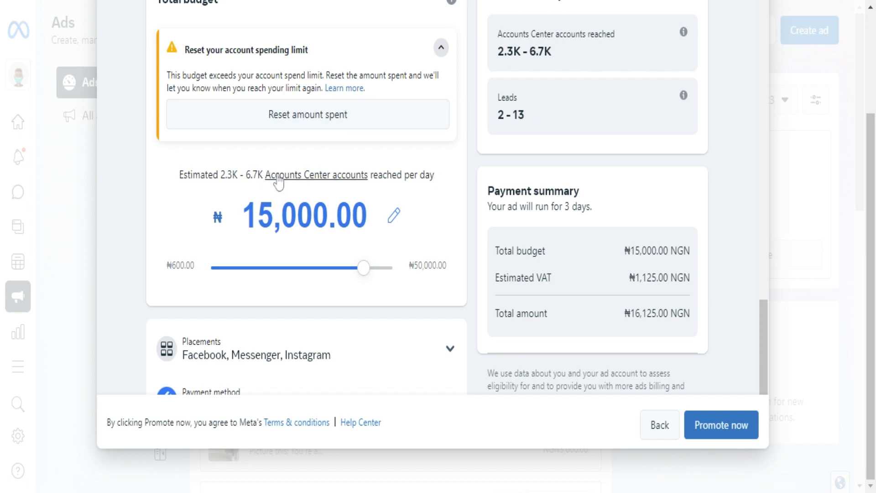
Review the ad's schedule, budget, payment method, audience details, Housing category and ad creative.
{"action": "scroll", "coordinate": [279, 185], "scroll_direction": "up", "scroll_amount": 5}
{"action": "scroll", "coordinate": [280, 184], "scroll_direction": "up", "scroll_amount": 3}
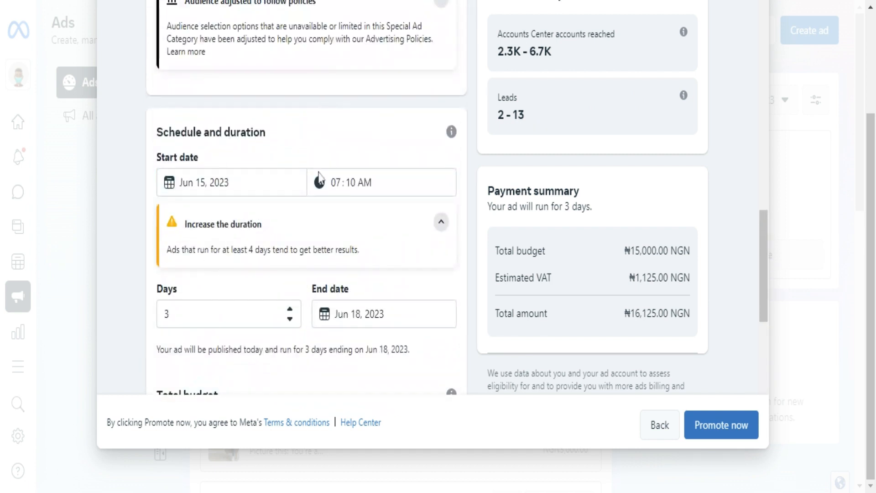
{"action": "scroll", "coordinate": [302, 190], "scroll_direction": "down", "scroll_amount": 8}
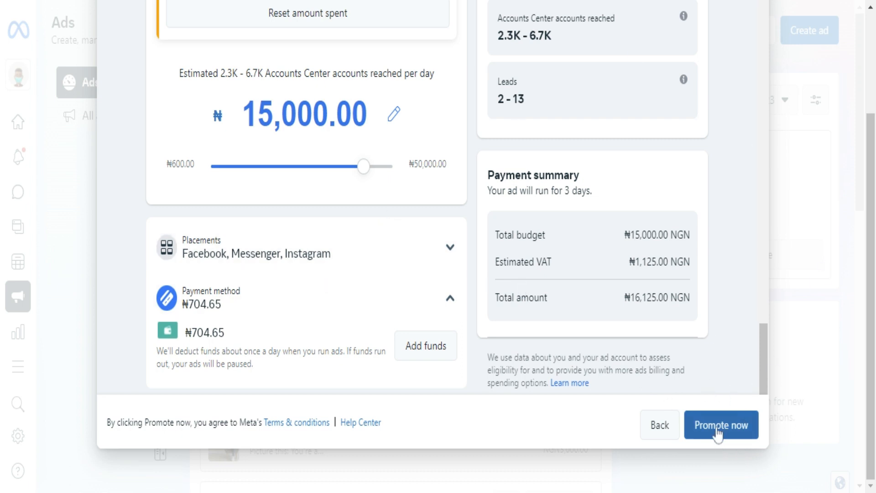
{"action": "scroll", "coordinate": [418, 207], "scroll_direction": "up", "scroll_amount": 10}
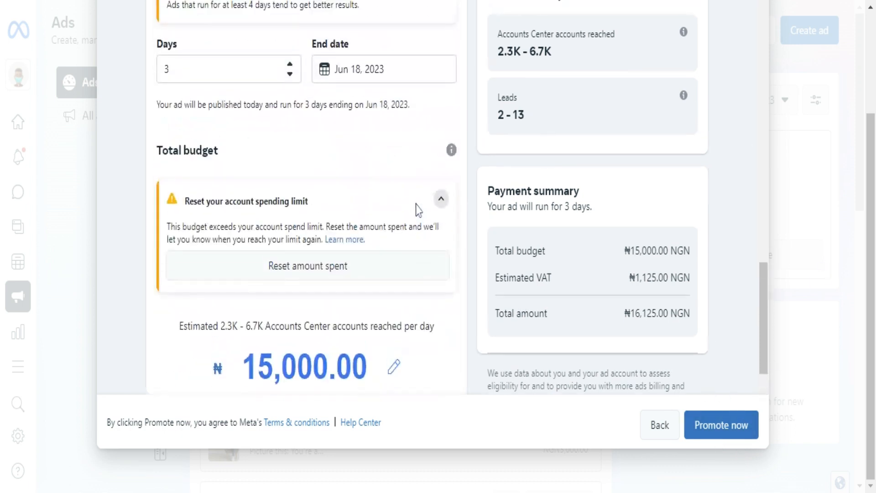
{"action": "scroll", "coordinate": [418, 210], "scroll_direction": "up", "scroll_amount": 10}
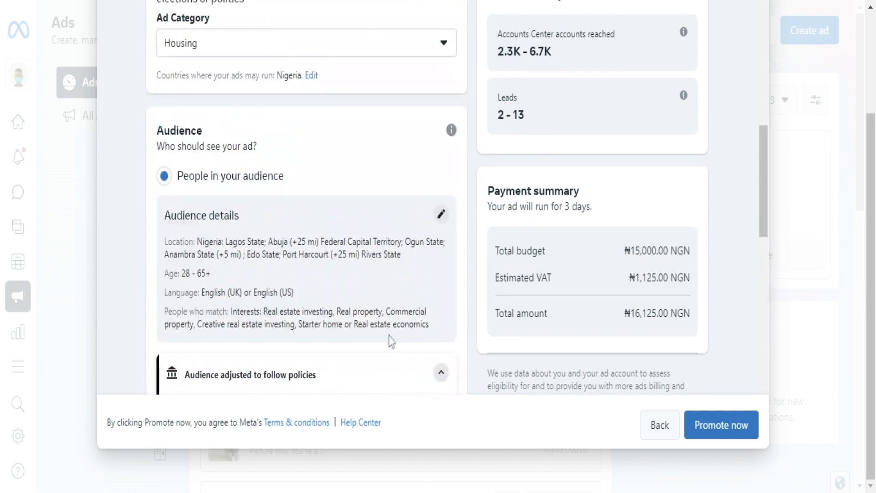
{"action": "scroll", "coordinate": [448, 216], "scroll_direction": "up", "scroll_amount": 5}
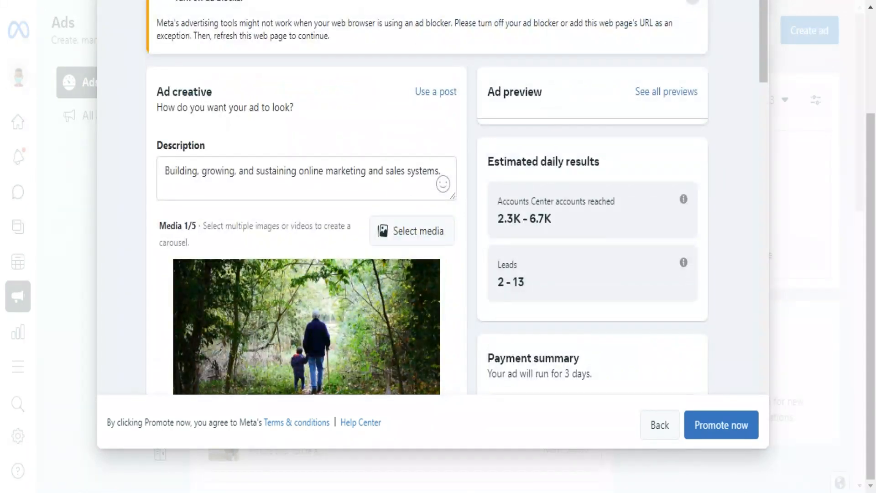